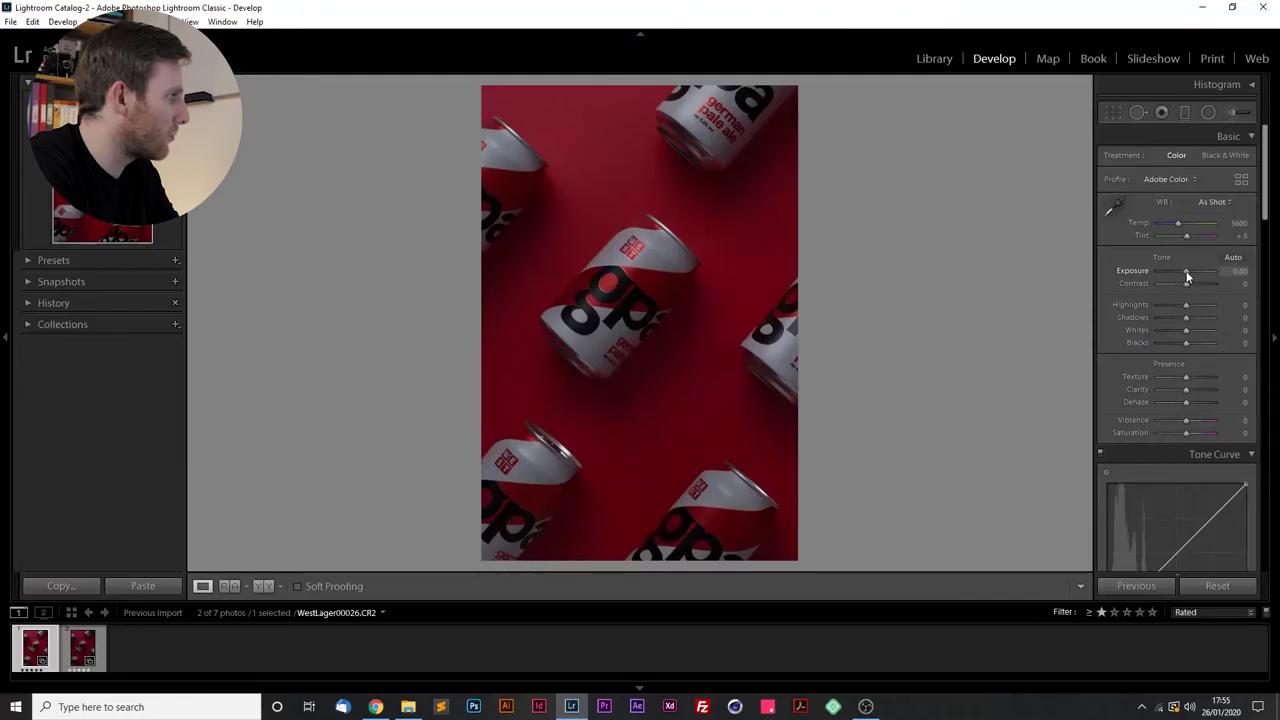
Set Exposure to +0.48, Contrast to -14 and Shadows to -31 in the Basic panel.
drag(1187, 271, 1189, 271)
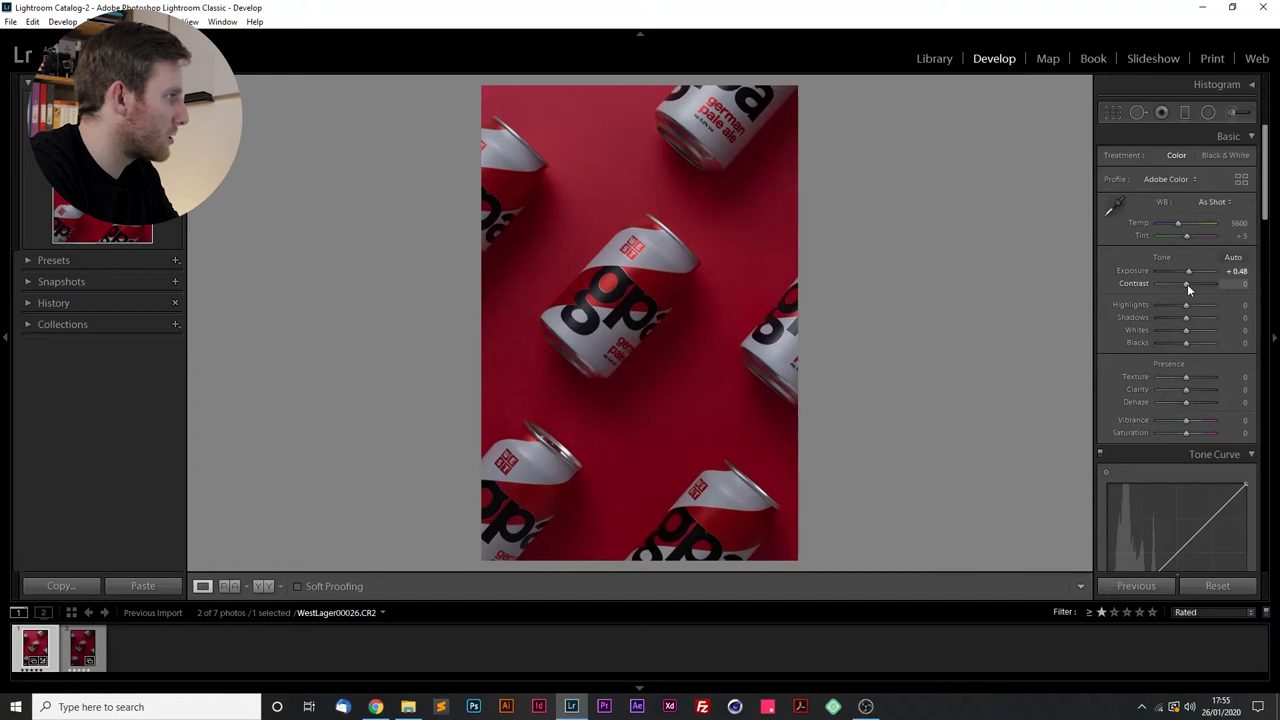
drag(1186, 285, 1184, 285)
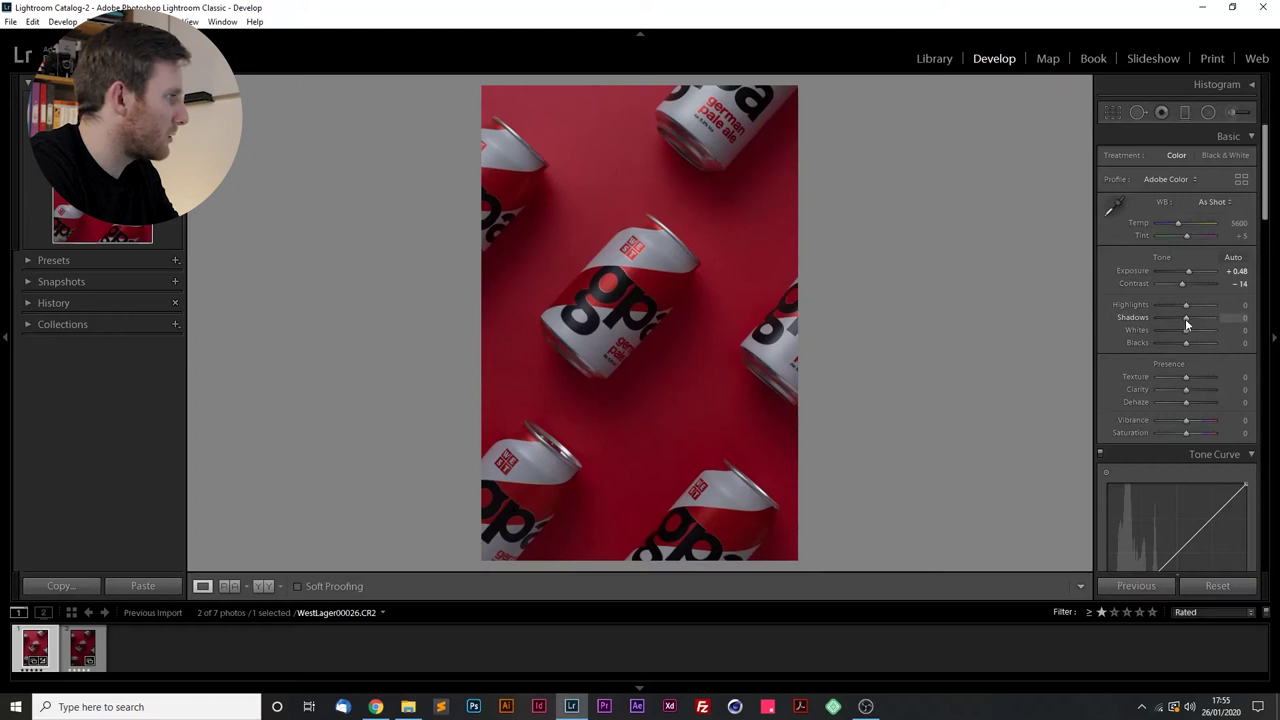
drag(1184, 318, 1182, 319)
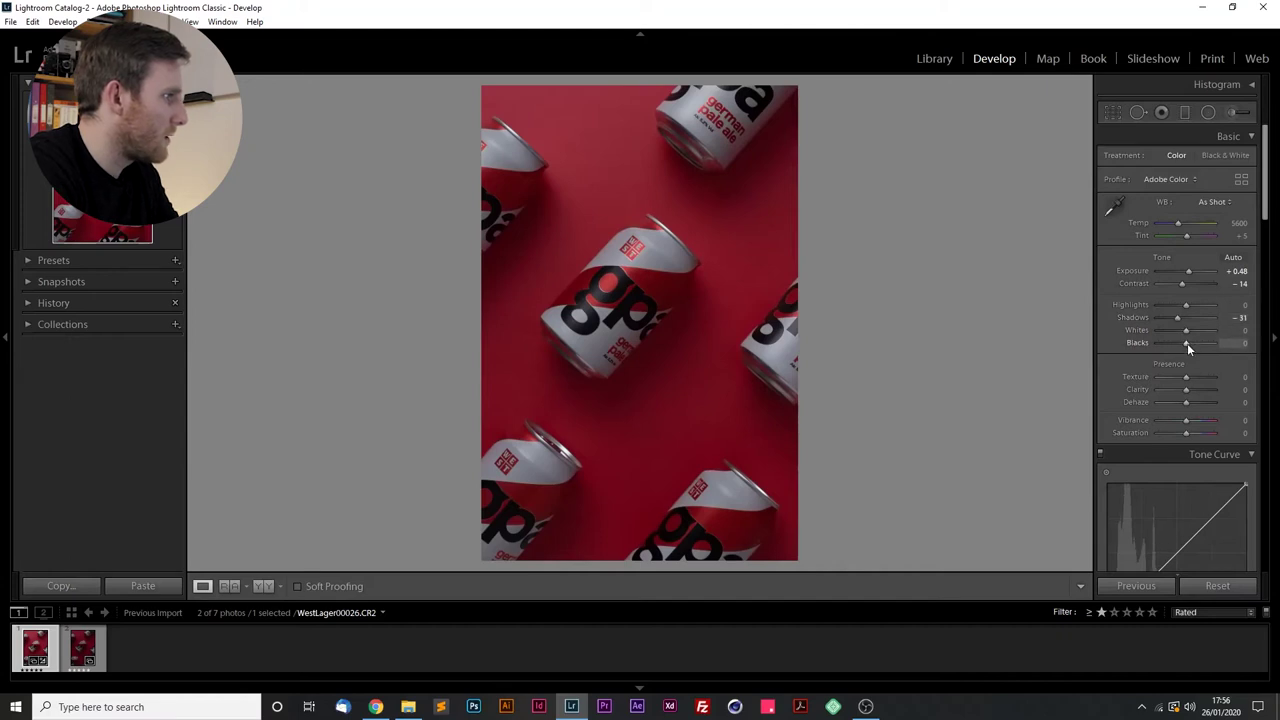
scroll(1188, 347, down, 2)
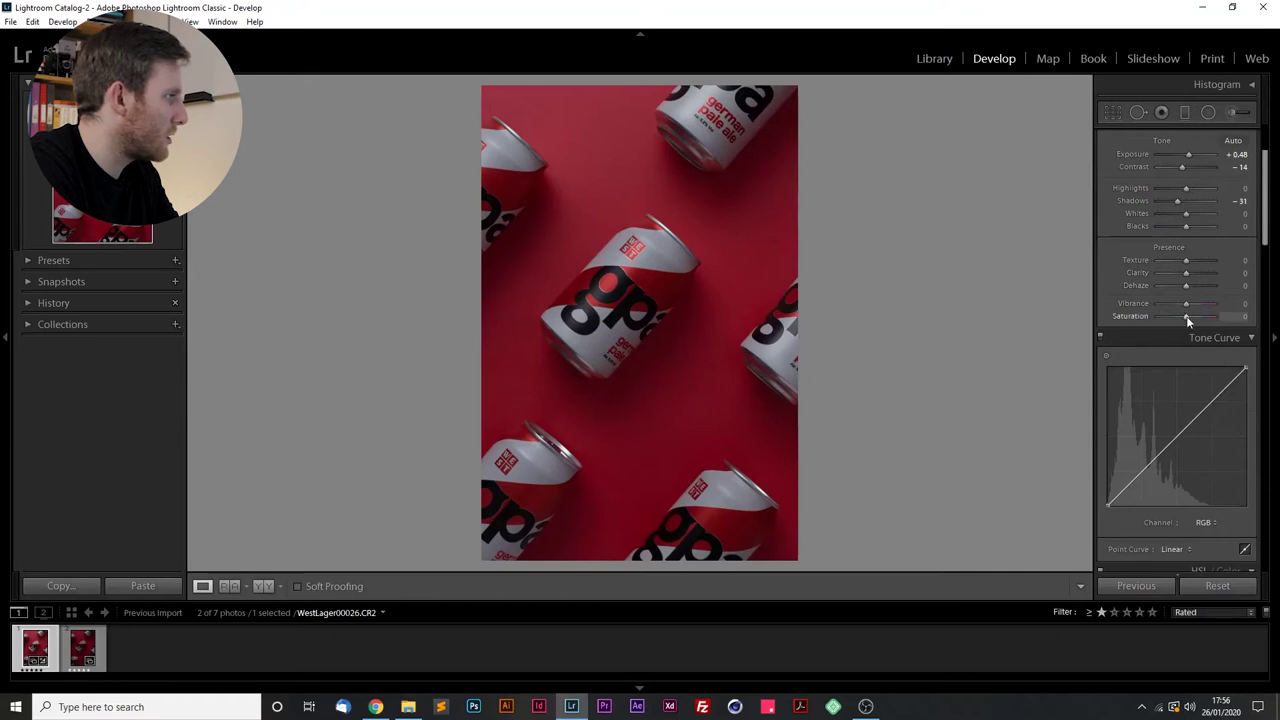
Set Saturation to -7 and add two Tone Curve points, darkening lows and lifting highs.
mouse_move(1187, 318)
mouse_down()
mouse_move(1200, 318)
mouse_move(1182, 318)
mouse_up()
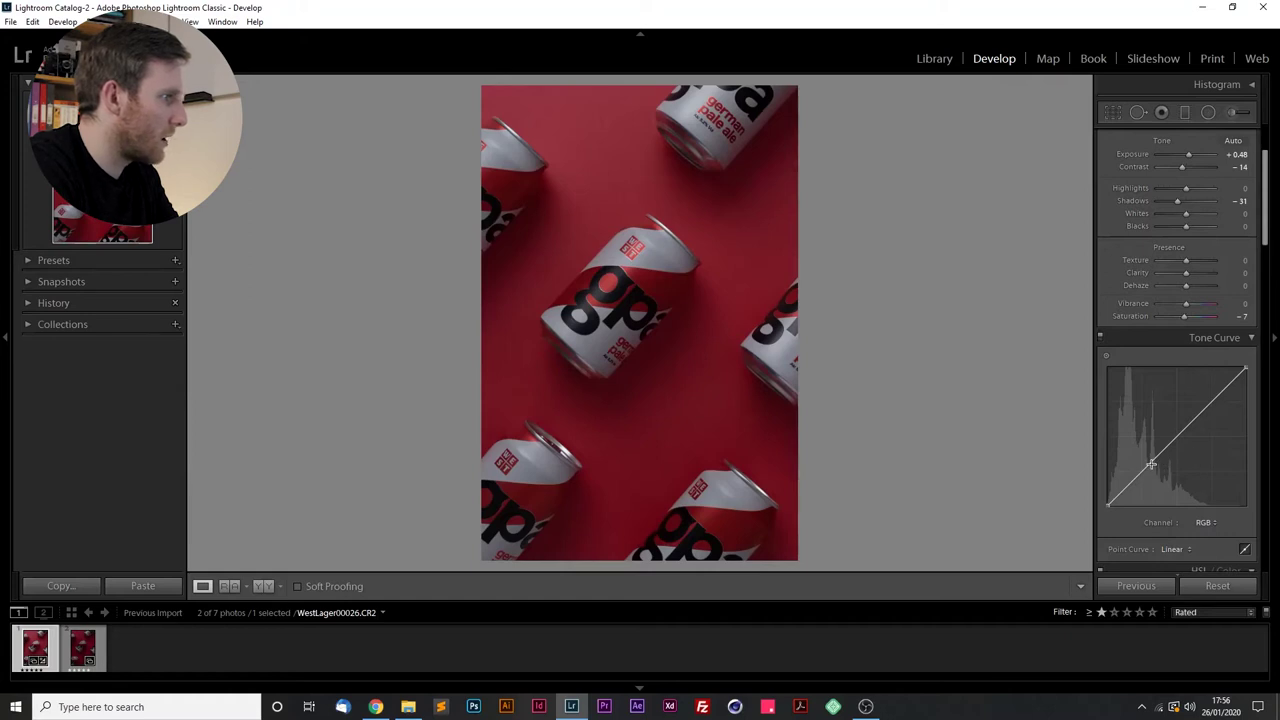
drag(1151, 464, 1154, 470)
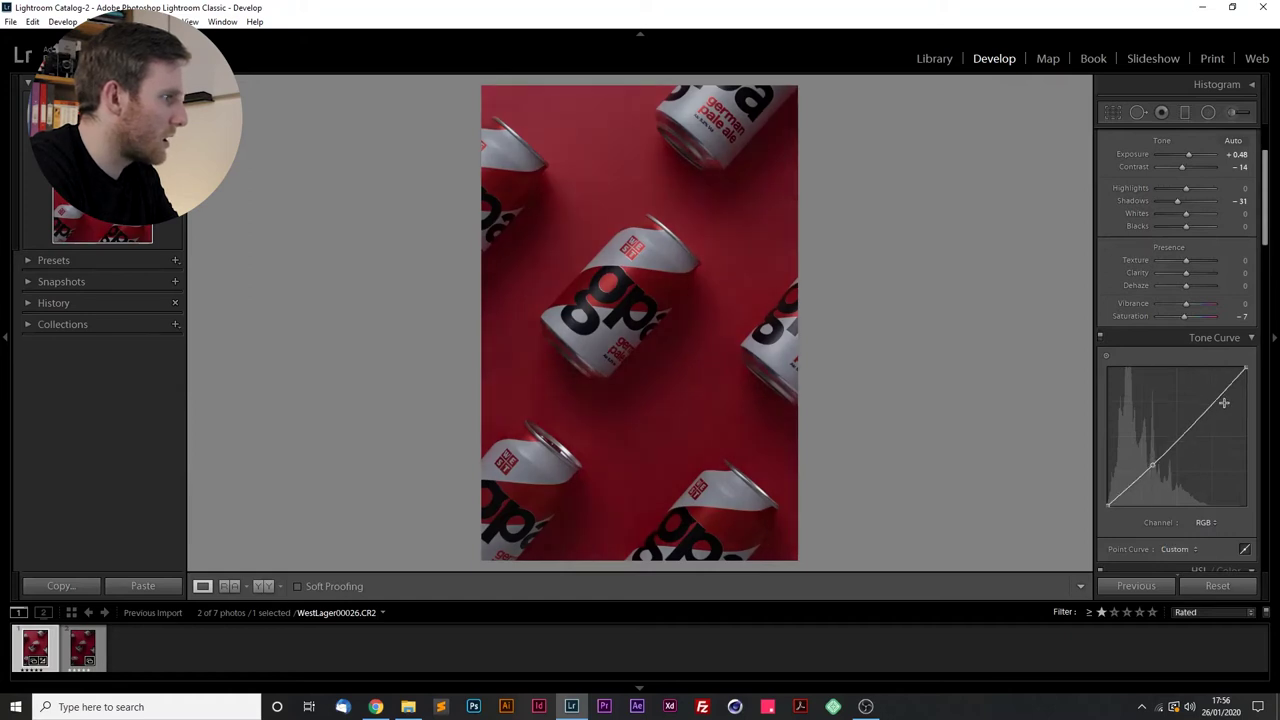
drag(1210, 403, 1205, 400)
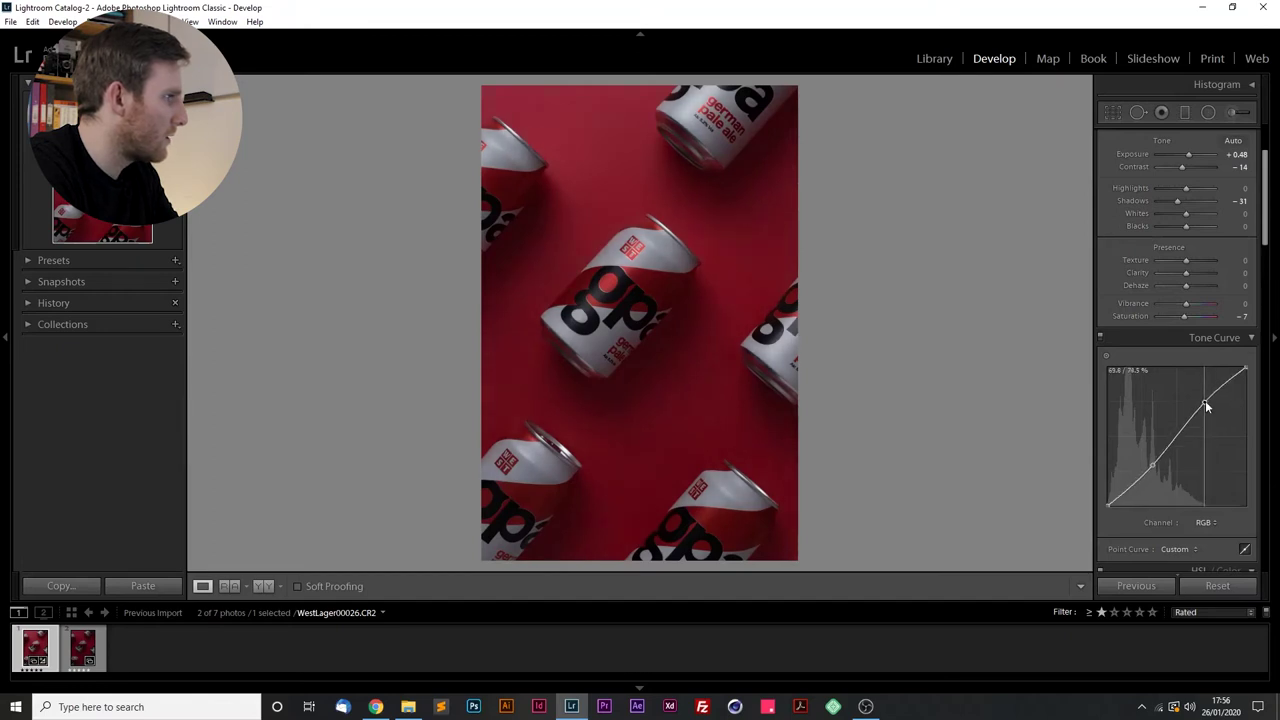
Give Red +13 and Magenta -16 in the HSL Saturation sliders.
scroll(1240, 485, down, 5)
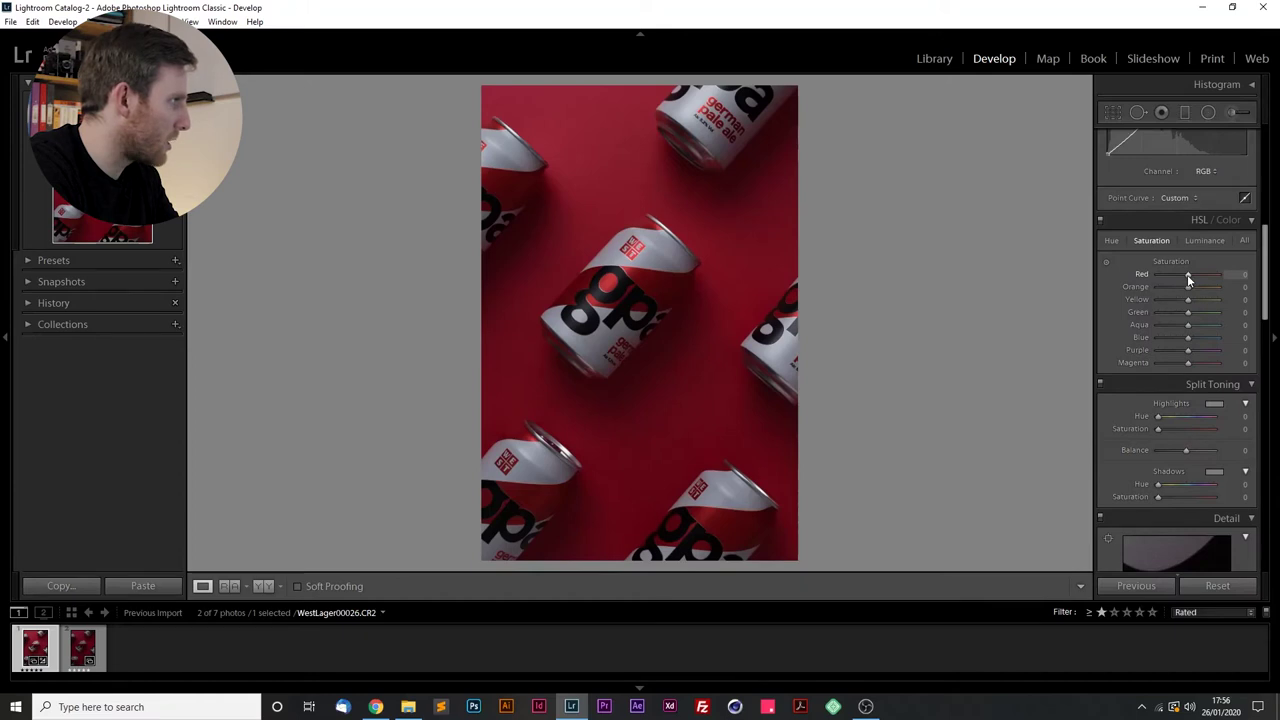
drag(1190, 280, 1227, 277)
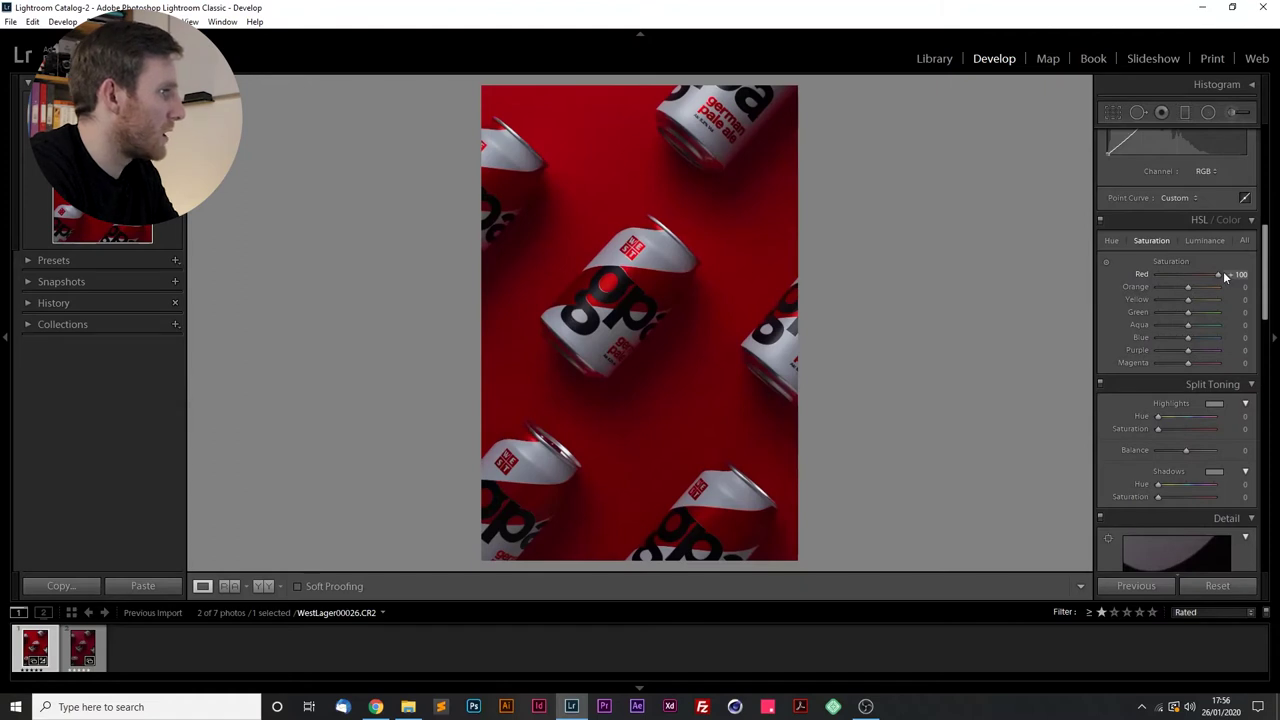
drag(1213, 275, 1192, 278)
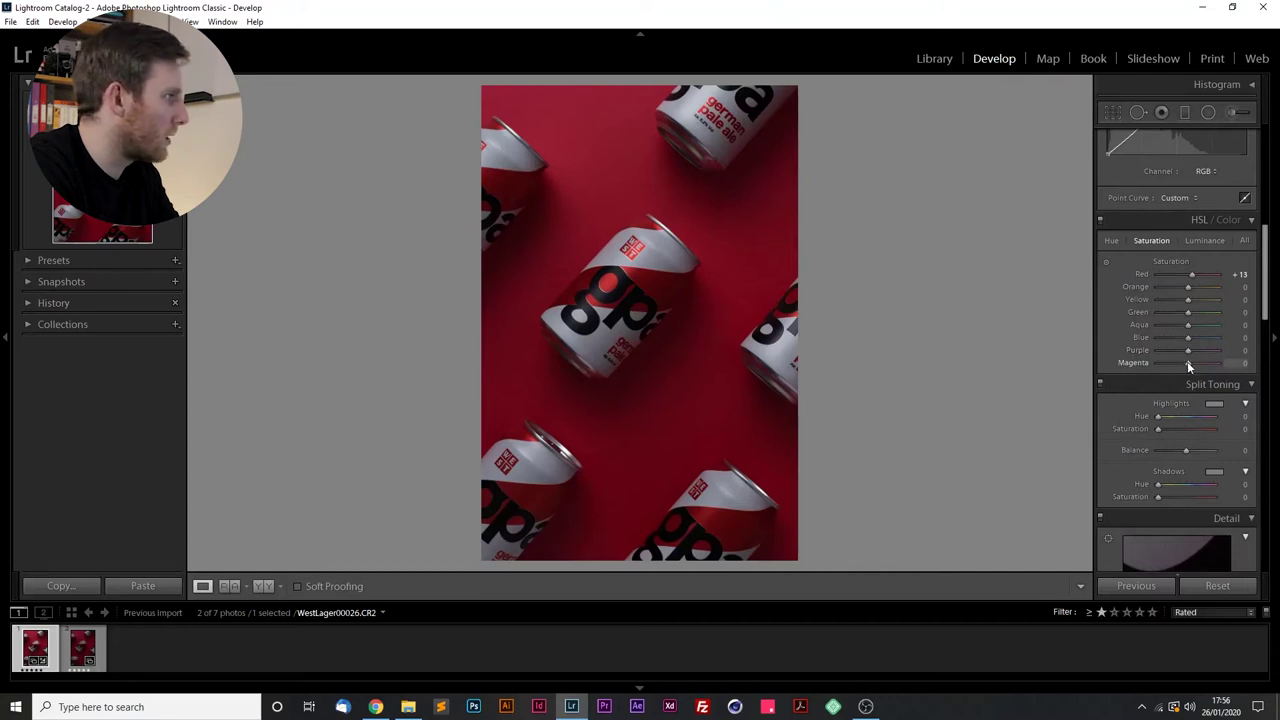
drag(1186, 366, 1185, 368)
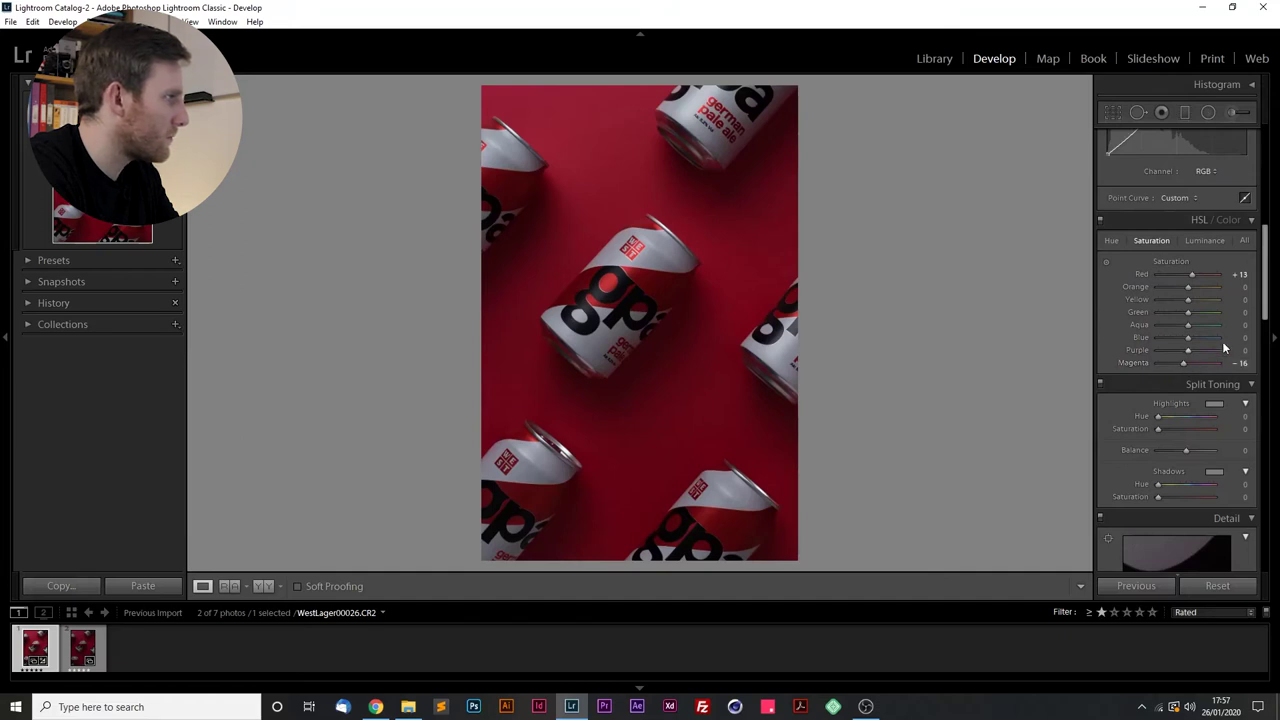
scroll(1236, 350, down, 3)
scroll(1236, 350, down, 3)
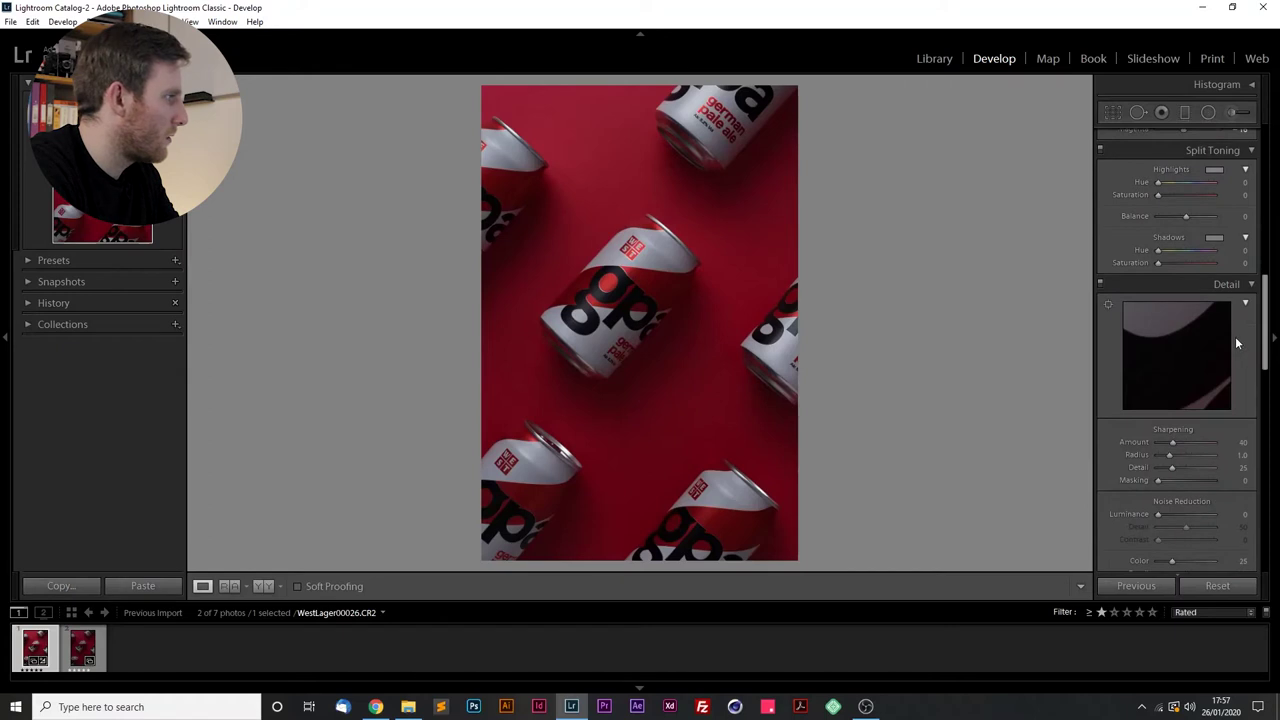
Inspect the WEST logo at 1:1 zoom, then return to the fitted view.
click(637, 283)
drag(634, 280, 645, 433)
drag(654, 303, 662, 340)
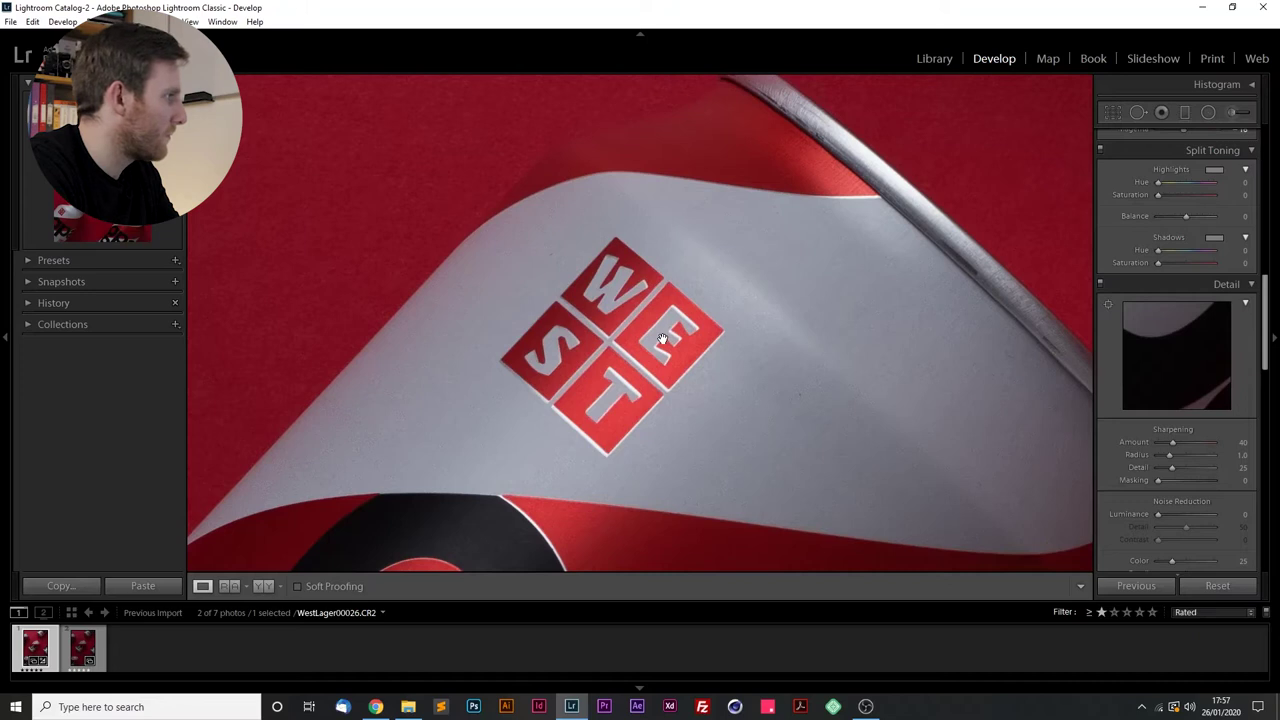
click(662, 338)
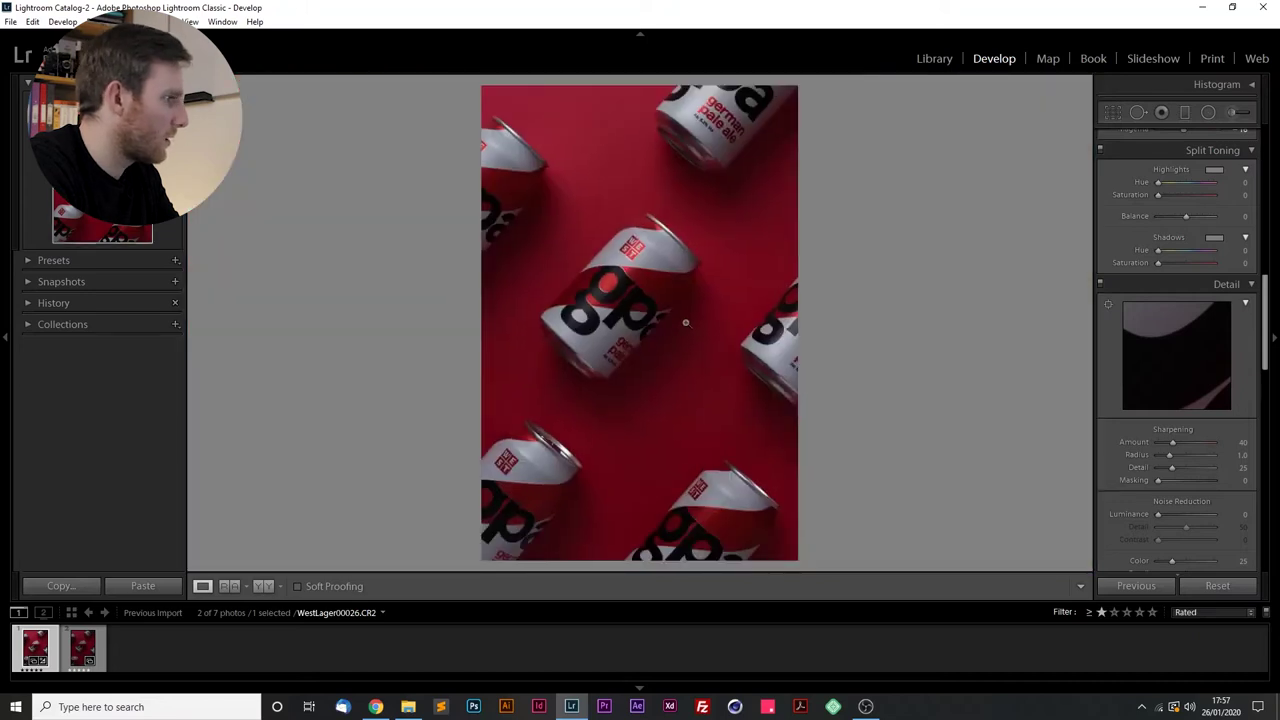
Raise the Detail panel's Sharpening Amount from 40 to 59.
scroll(1226, 382, down, 2)
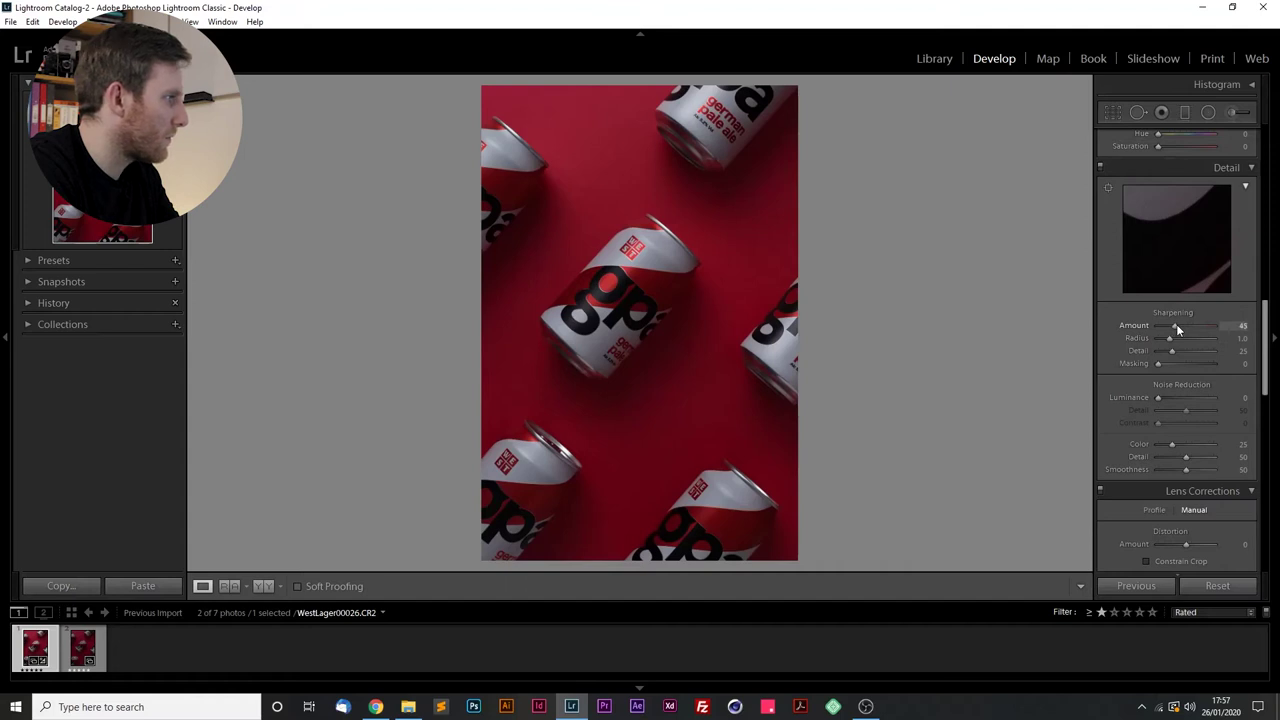
drag(1176, 324, 1184, 328)
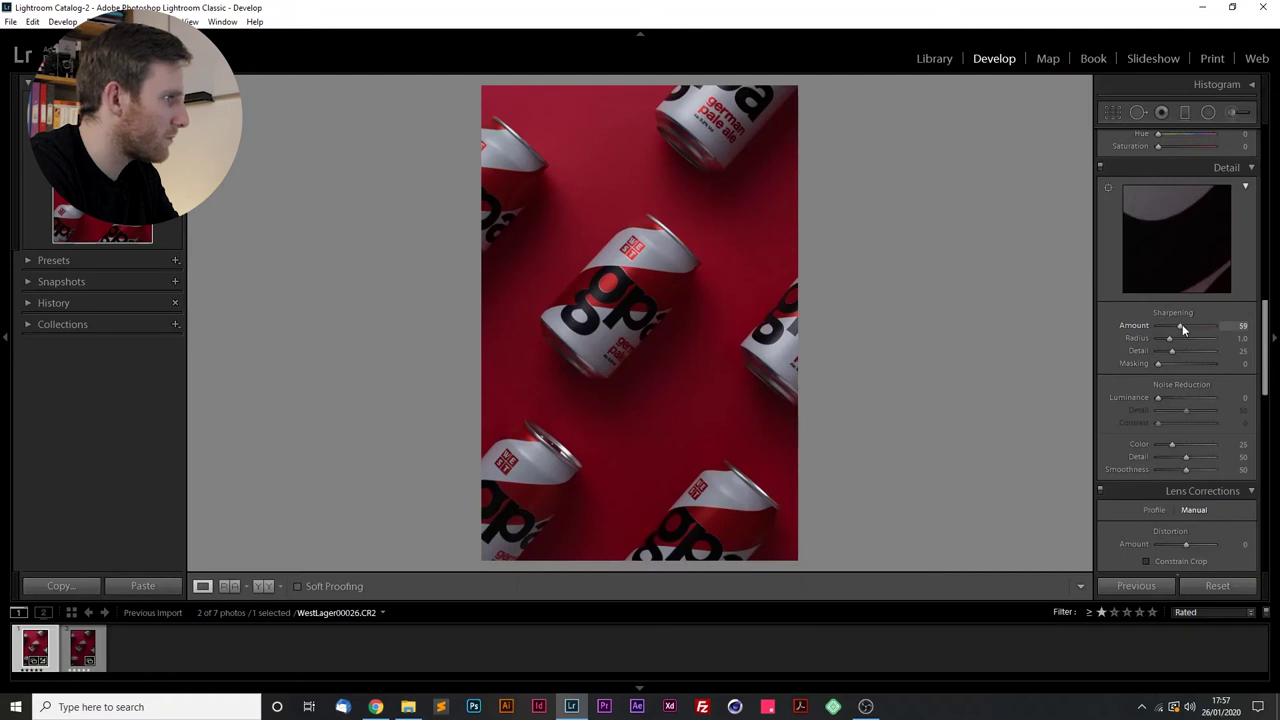
drag(1262, 376, 1265, 418)
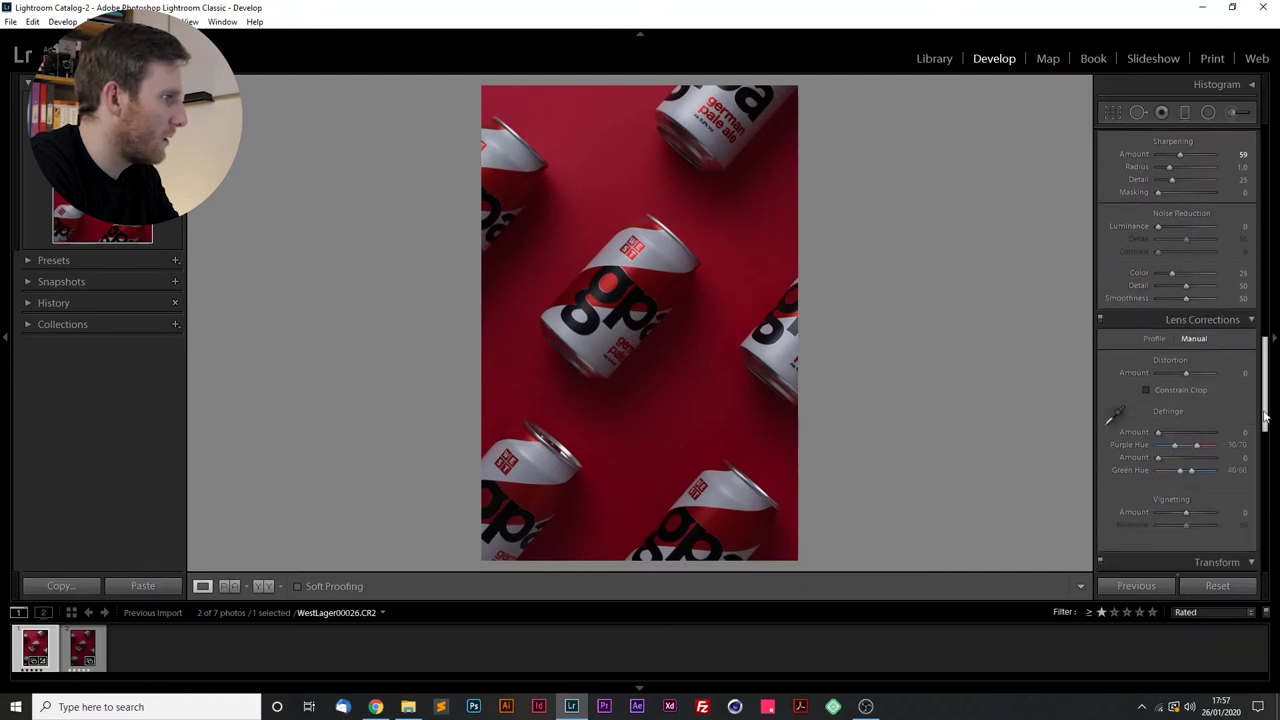
scroll(1234, 320, down, 2)
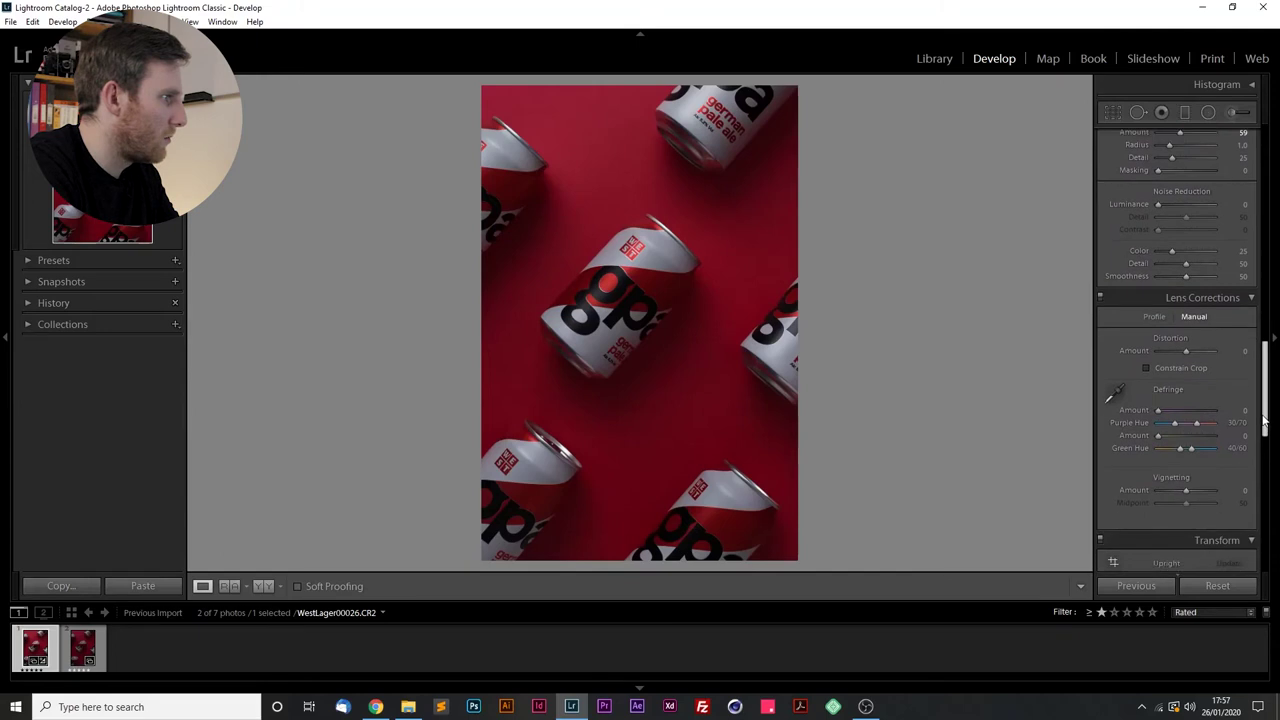
Turn on Remove Chromatic Aberration and Enable Profile Corrections, toggling the profile to compare.
click(1155, 303)
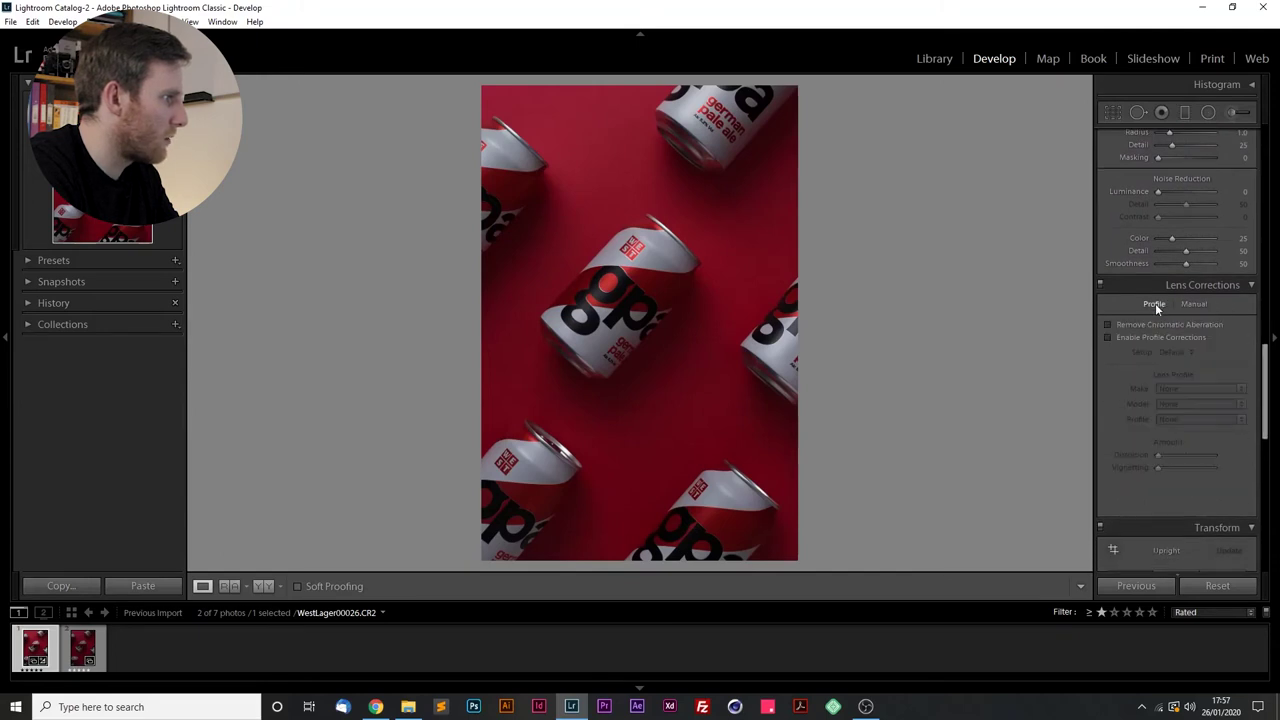
click(1107, 327)
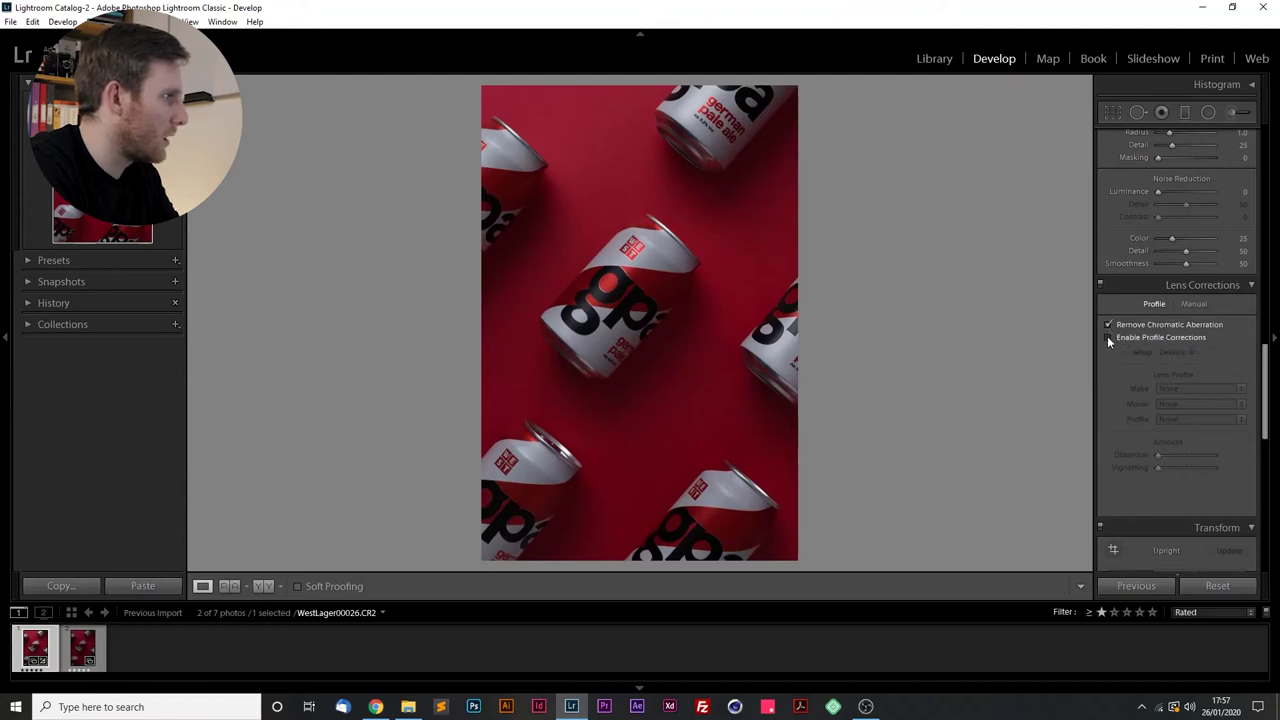
click(1108, 339)
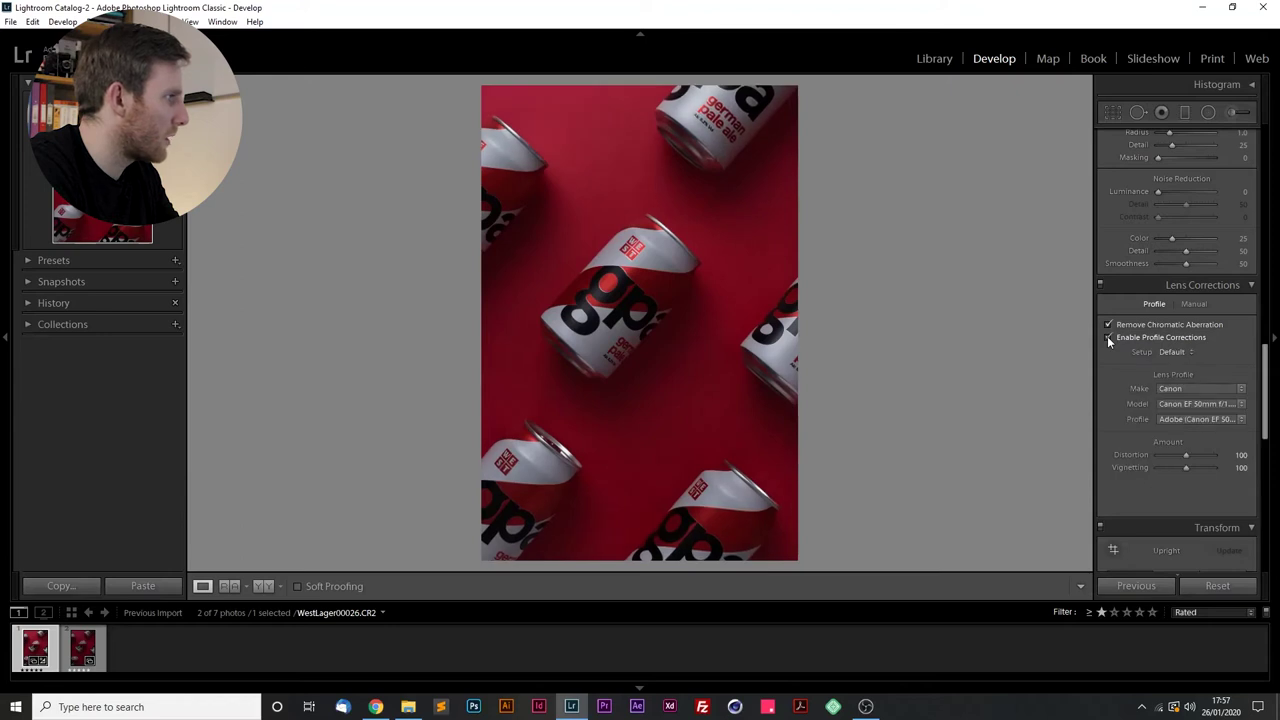
click(1108, 339)
click(1108, 339)
click(1108, 339)
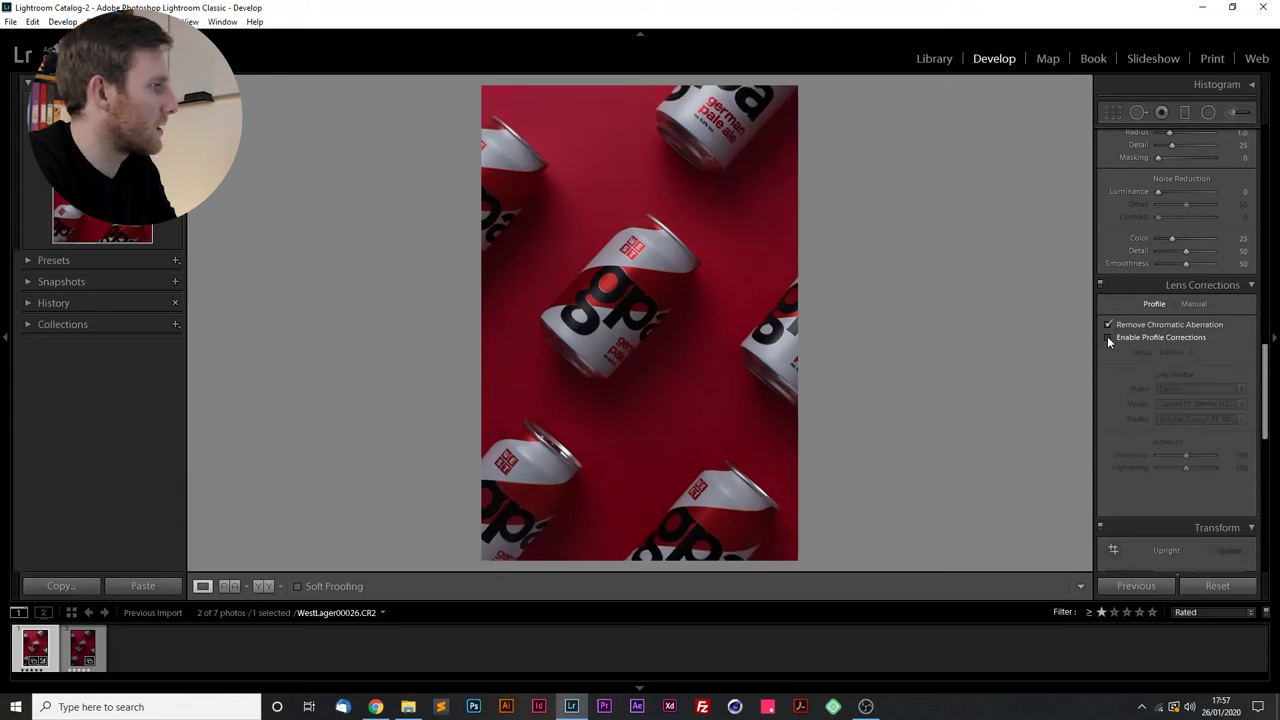
click(1108, 339)
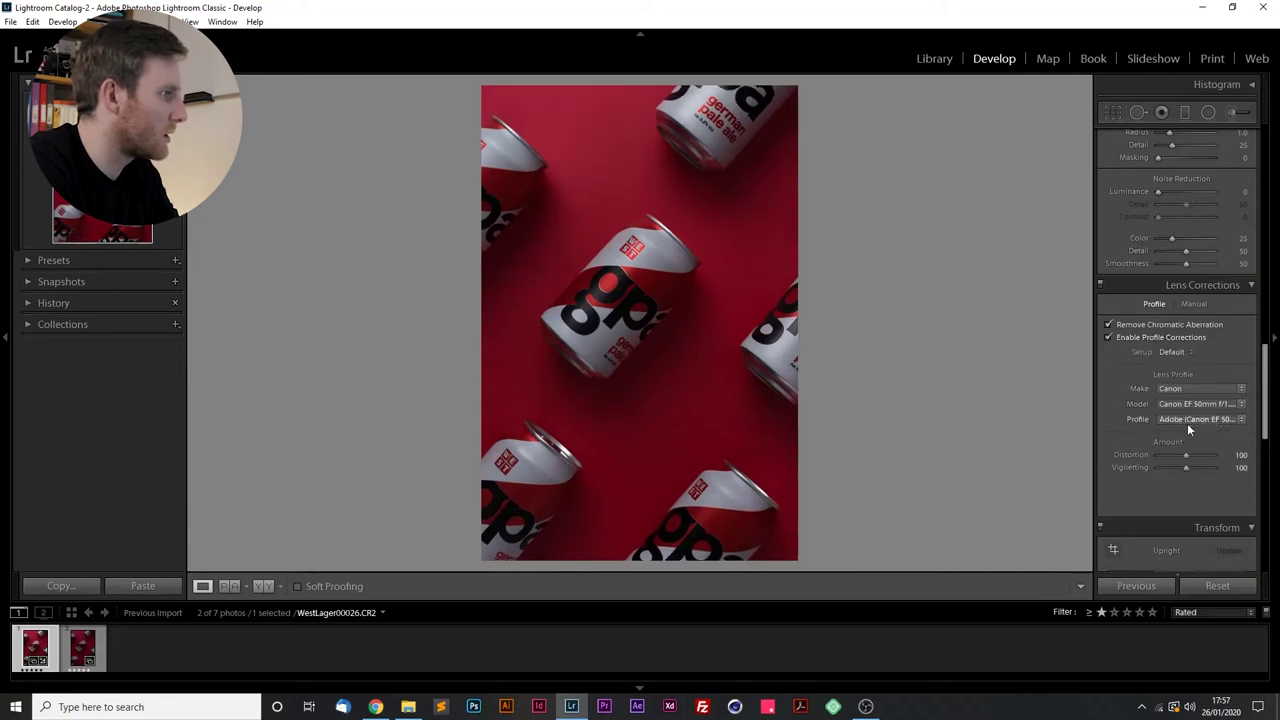
drag(1264, 418, 1264, 185)
click(629, 280)
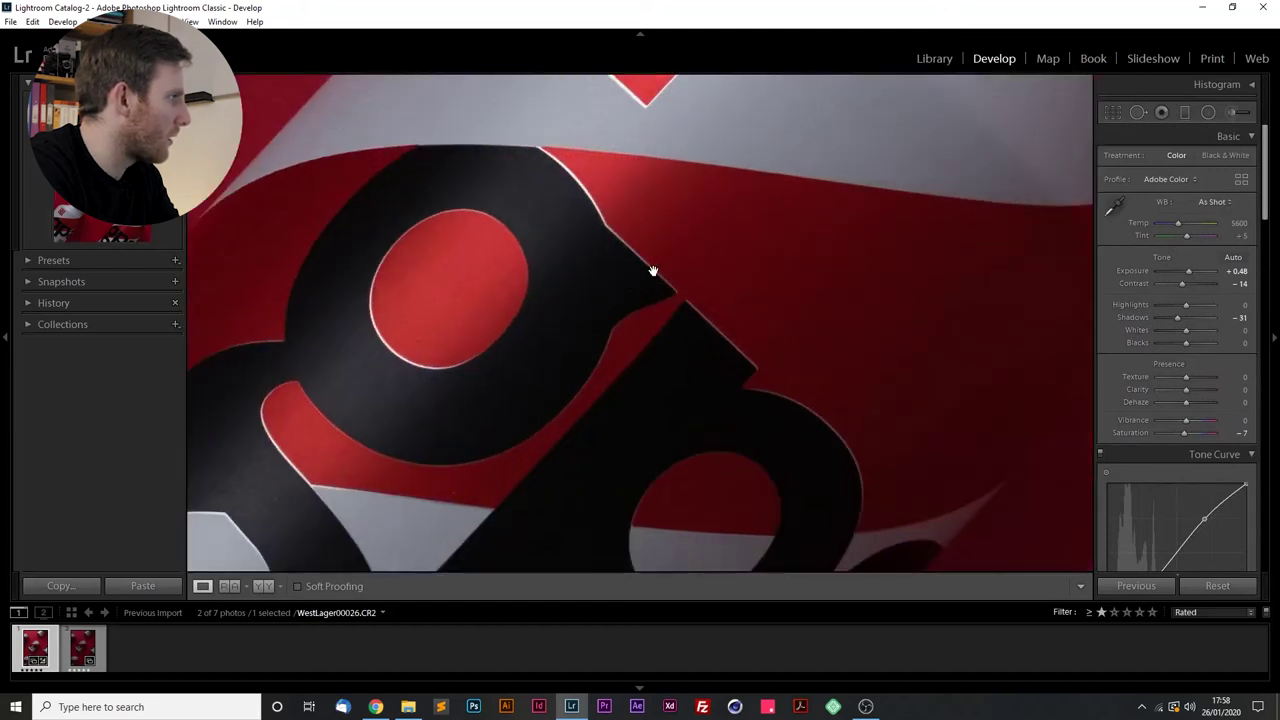
drag(652, 271, 644, 495)
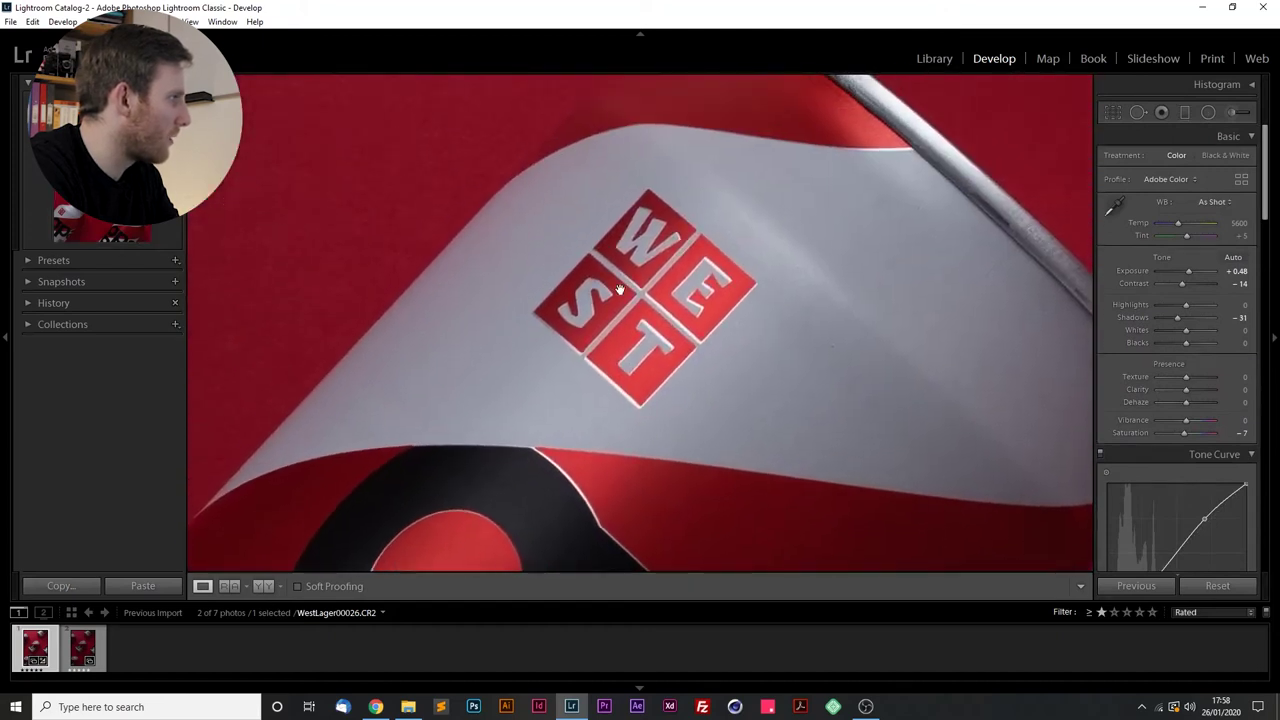
drag(619, 289, 568, 367)
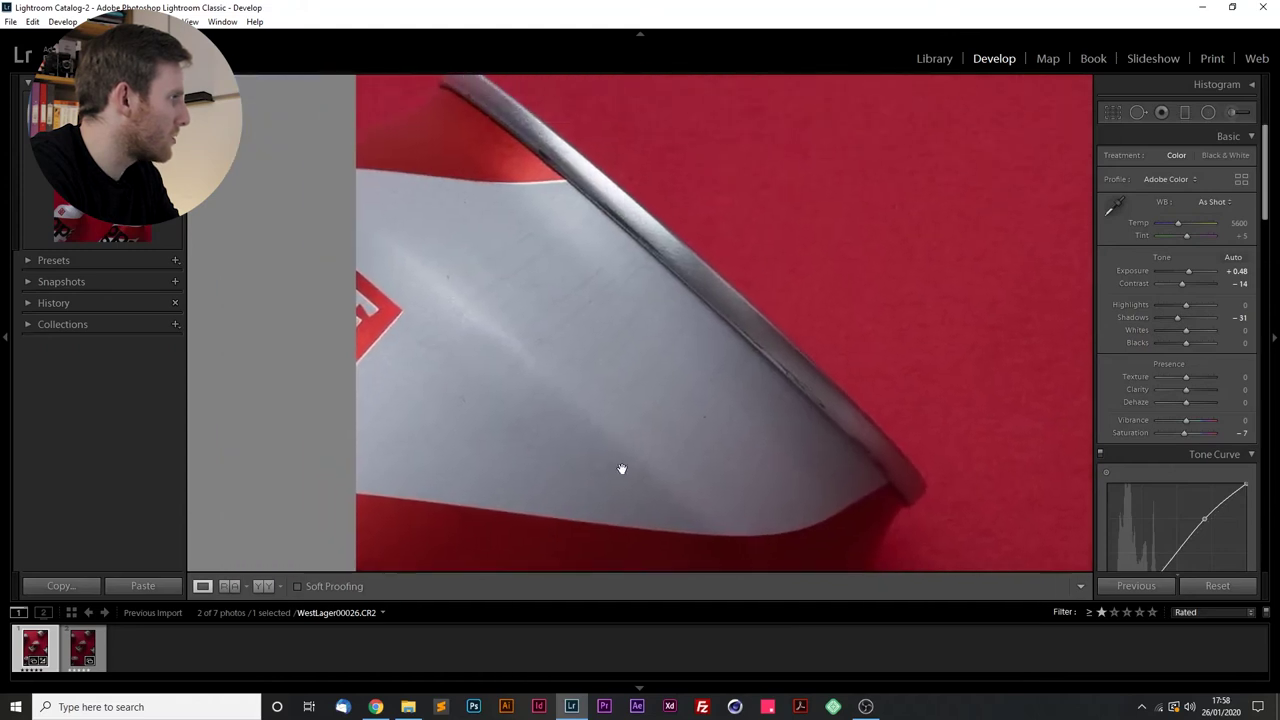
scroll(621, 469, right, 10)
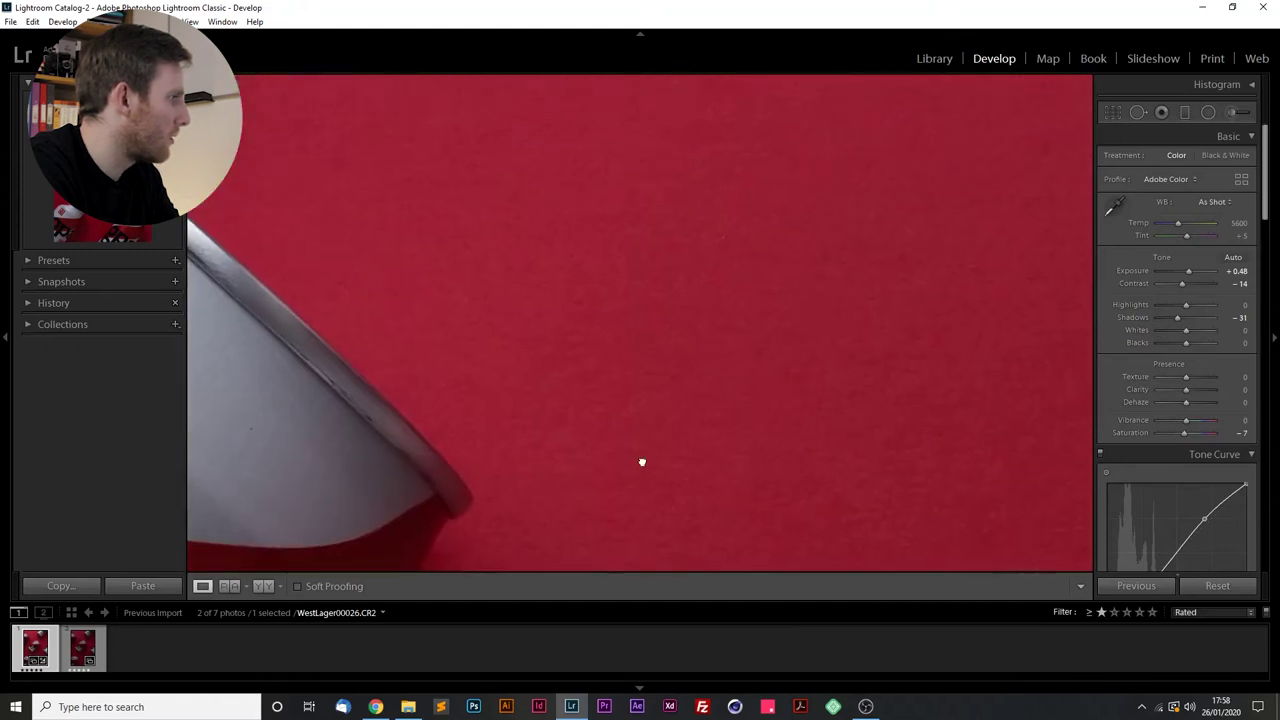
scroll(642, 462, right, 15)
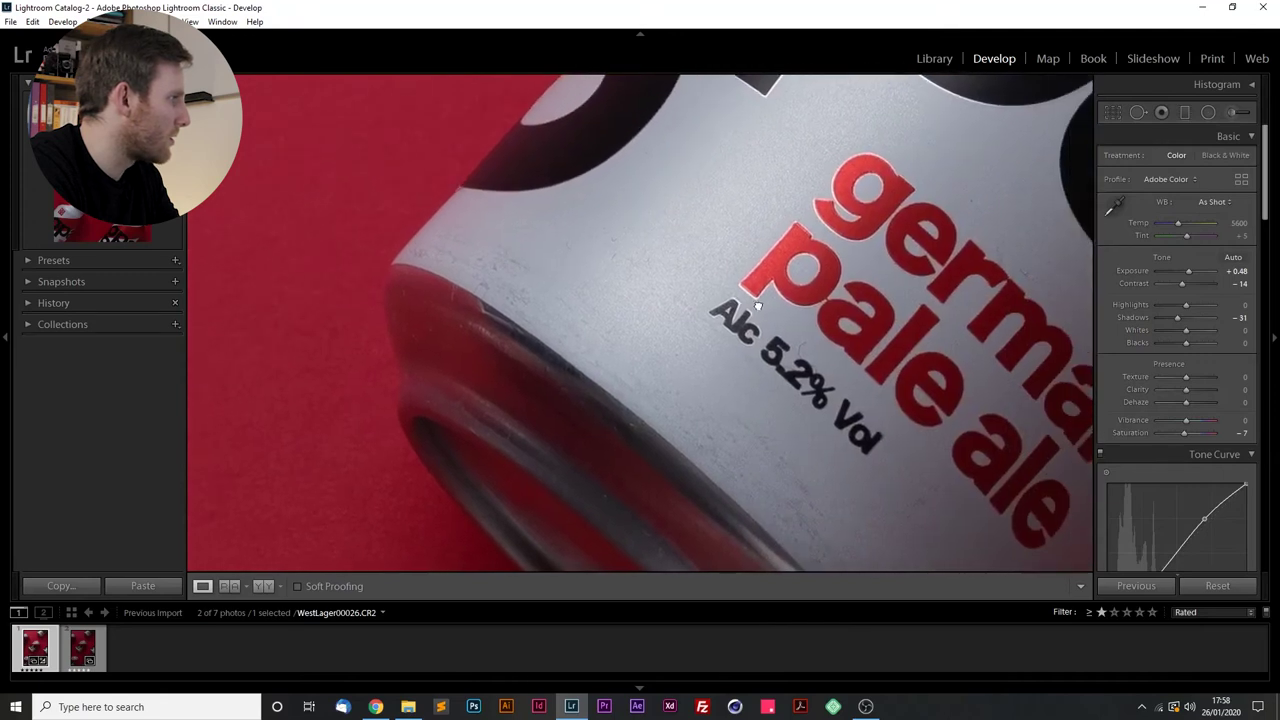
scroll(757, 305, right, 2)
scroll(767, 298, right, 2)
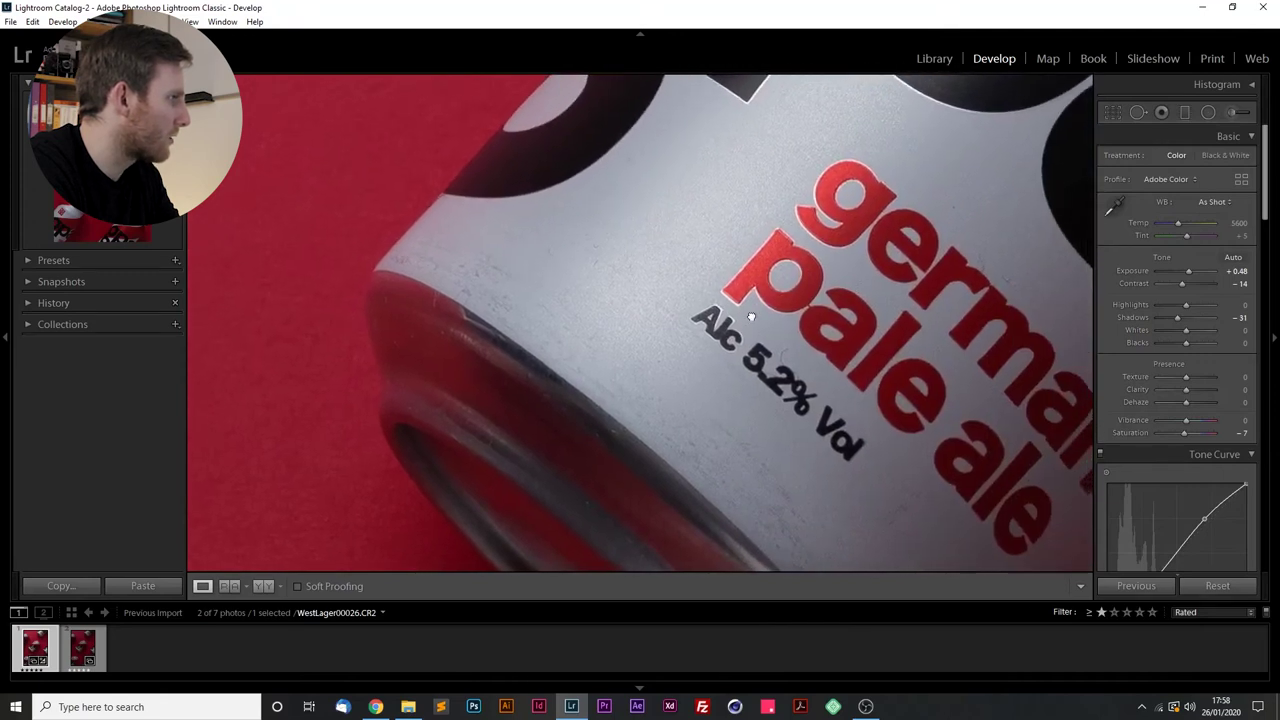
scroll(751, 317, right, 4)
scroll(737, 420, down, 6)
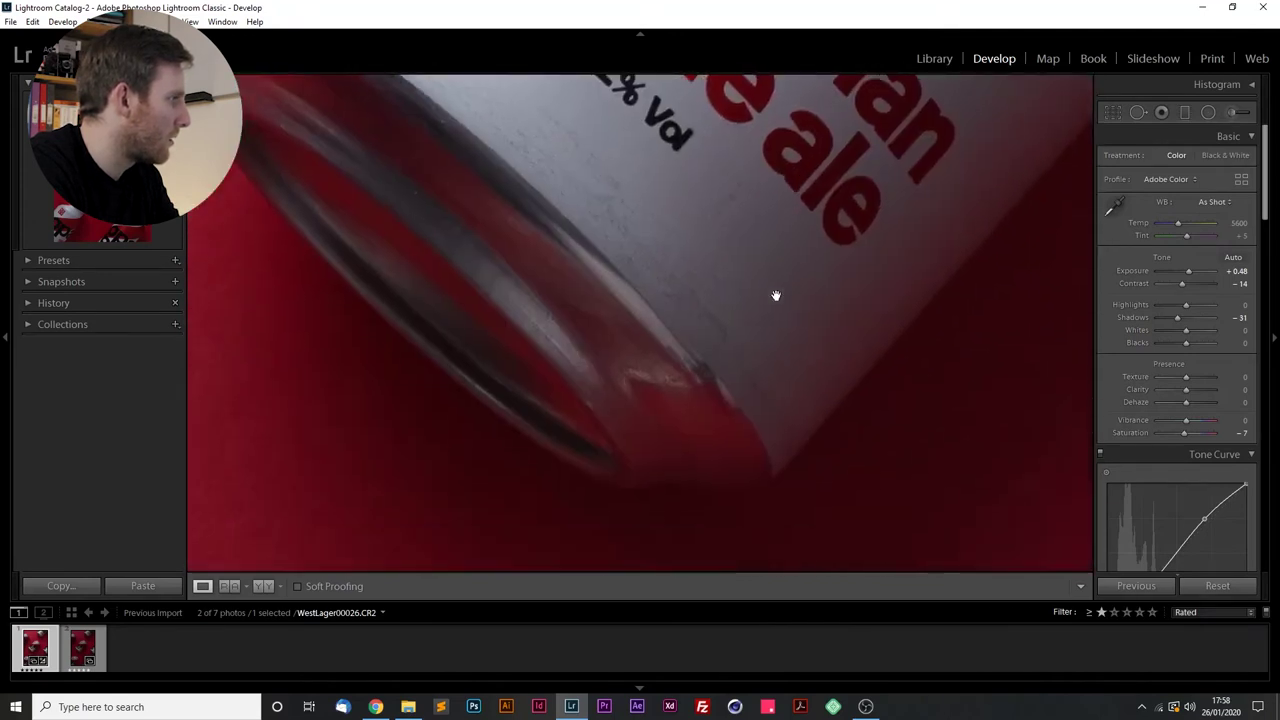
scroll(776, 296, down, 10)
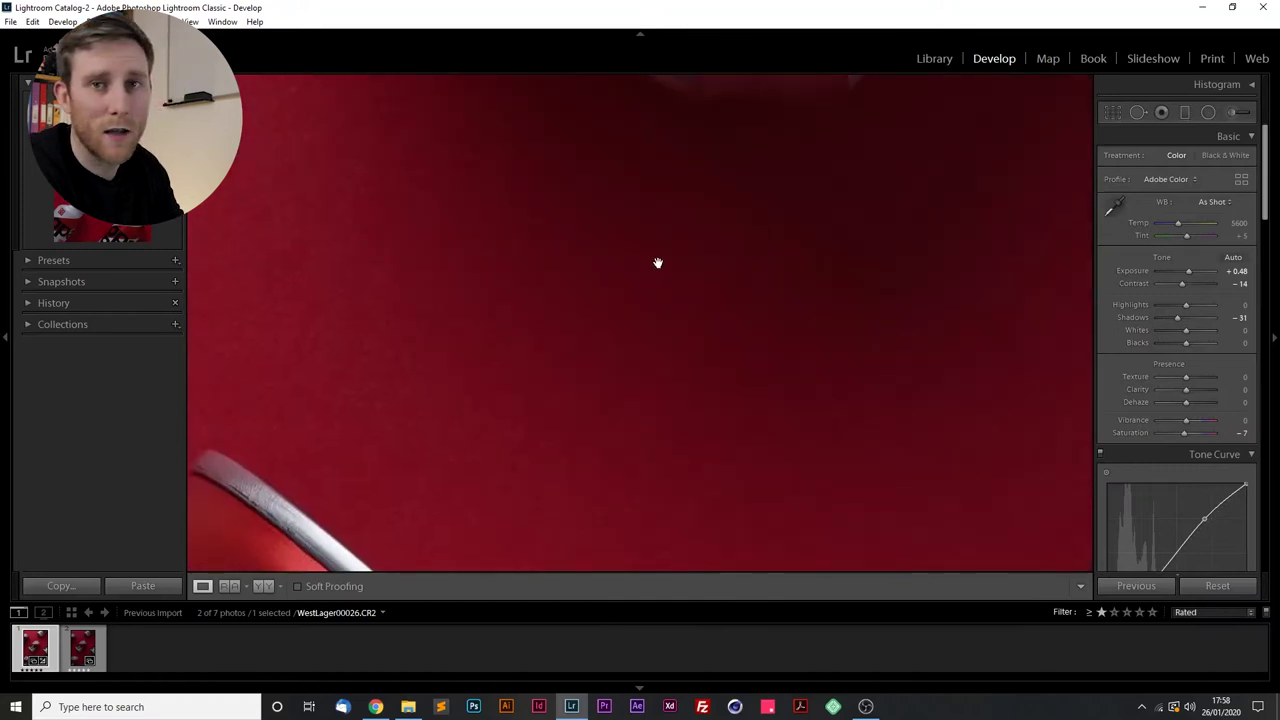
click(588, 299)
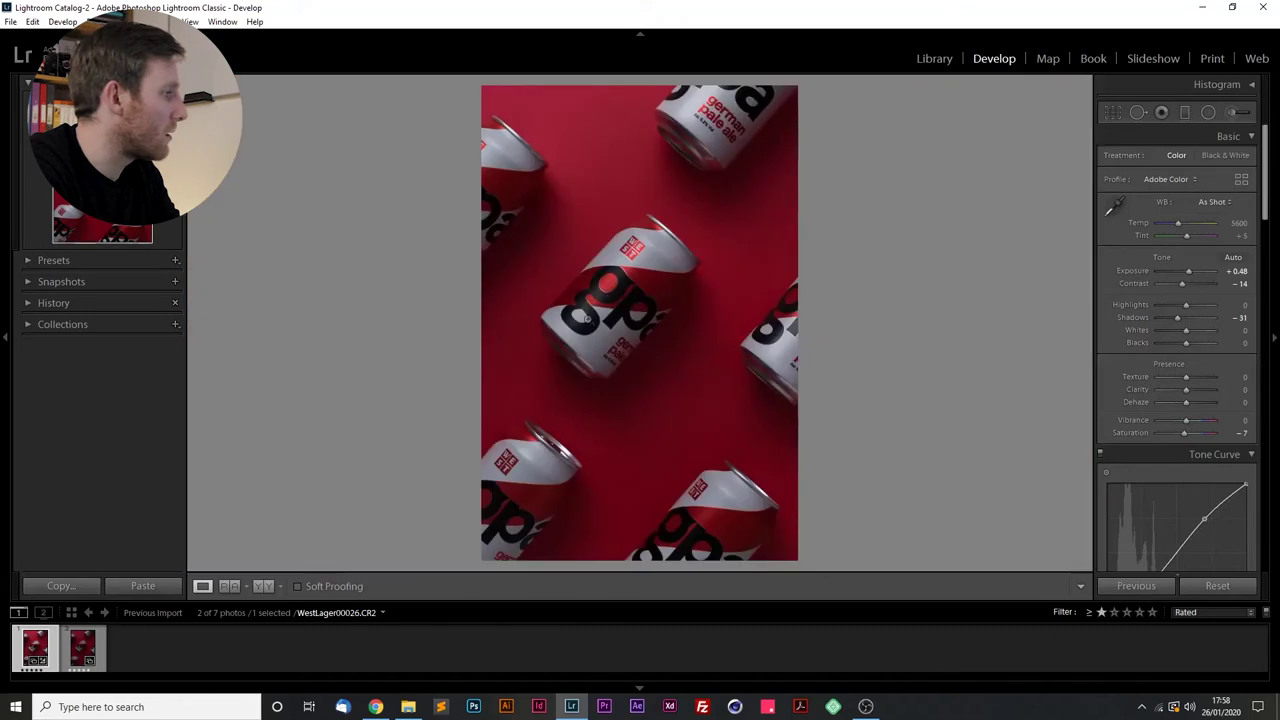
click(631, 429)
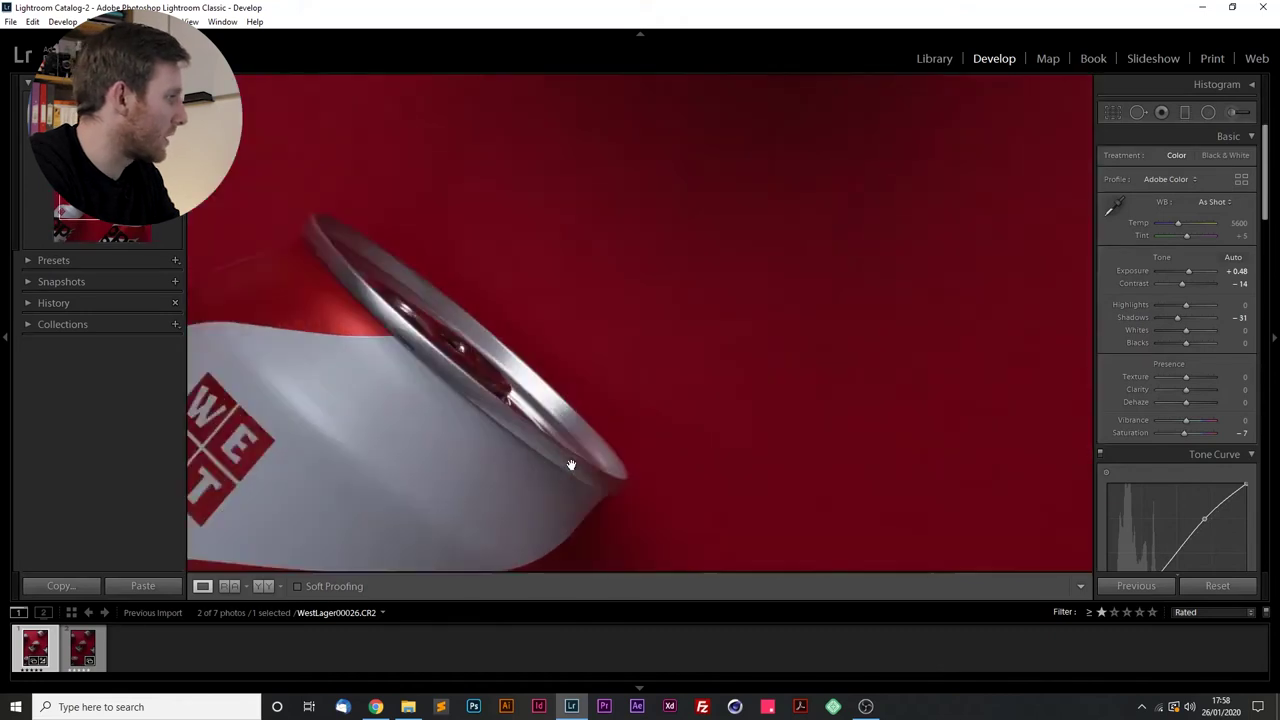
scroll(714, 331, down, 5)
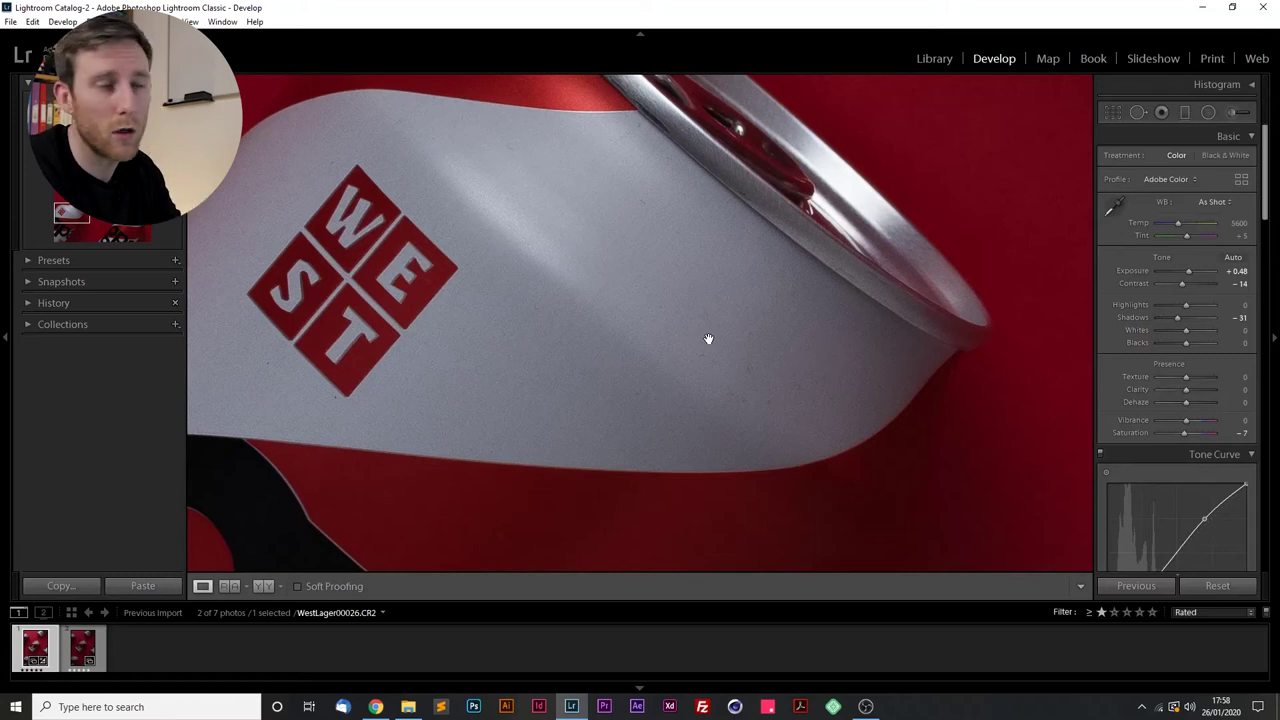
click(736, 314)
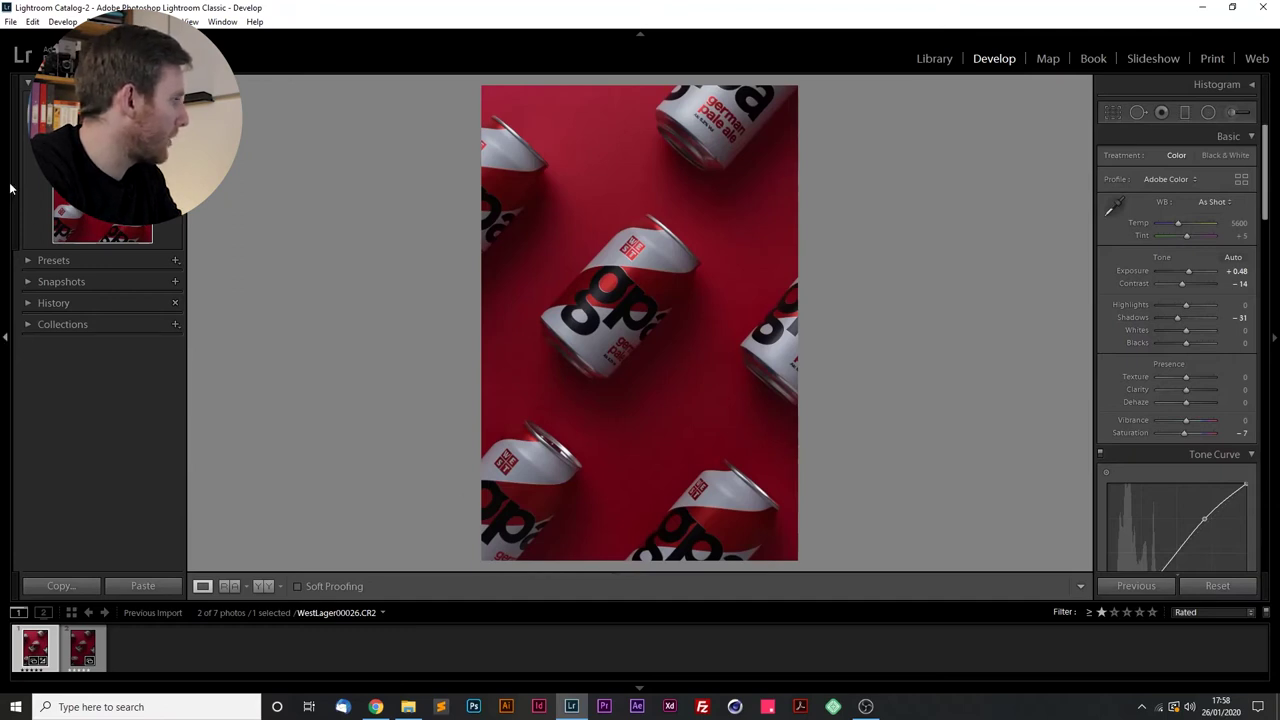
click(10, 22)
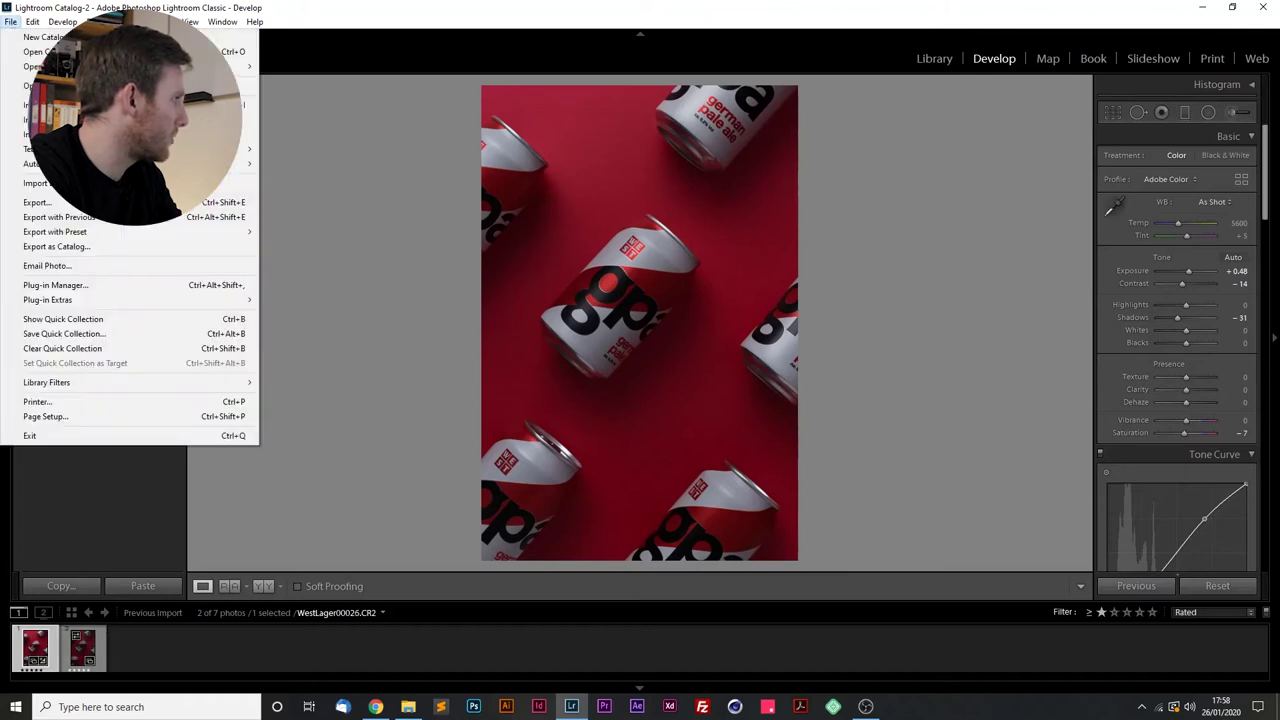
Start an export and browse the destination to H:\Photo_Video\2020\WestLager.
click(60, 202)
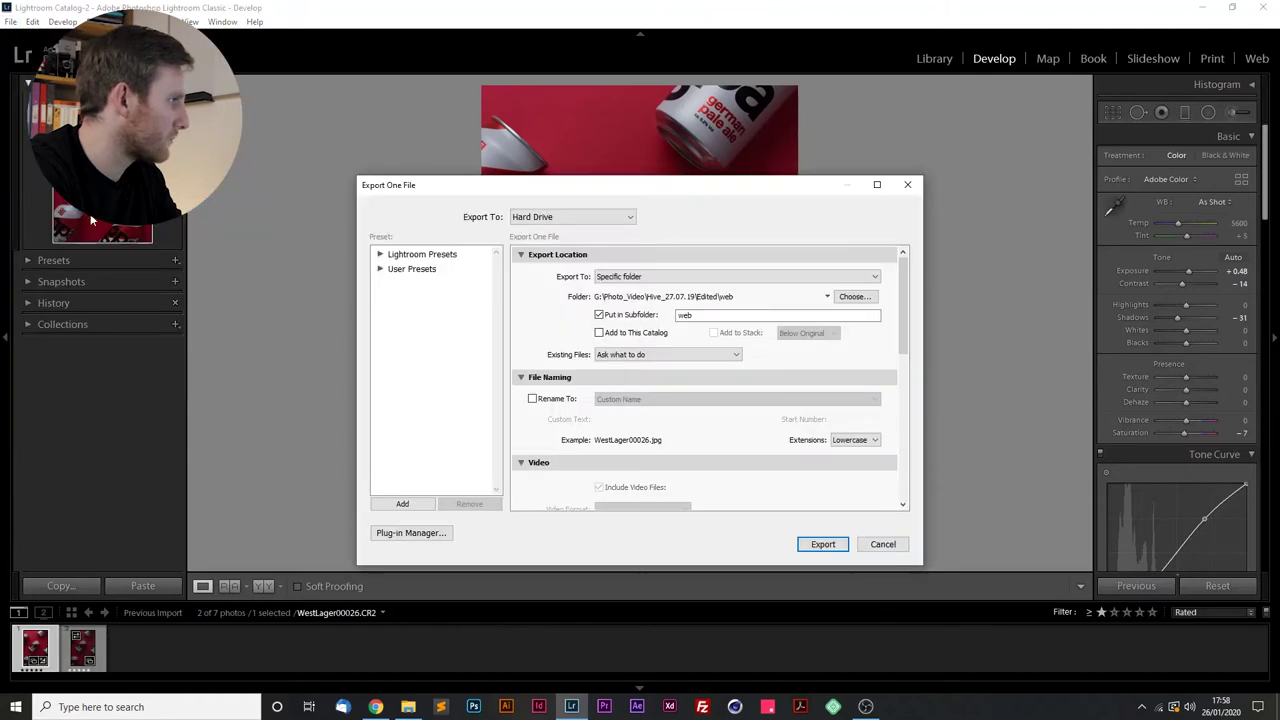
drag(603, 189, 596, 147)
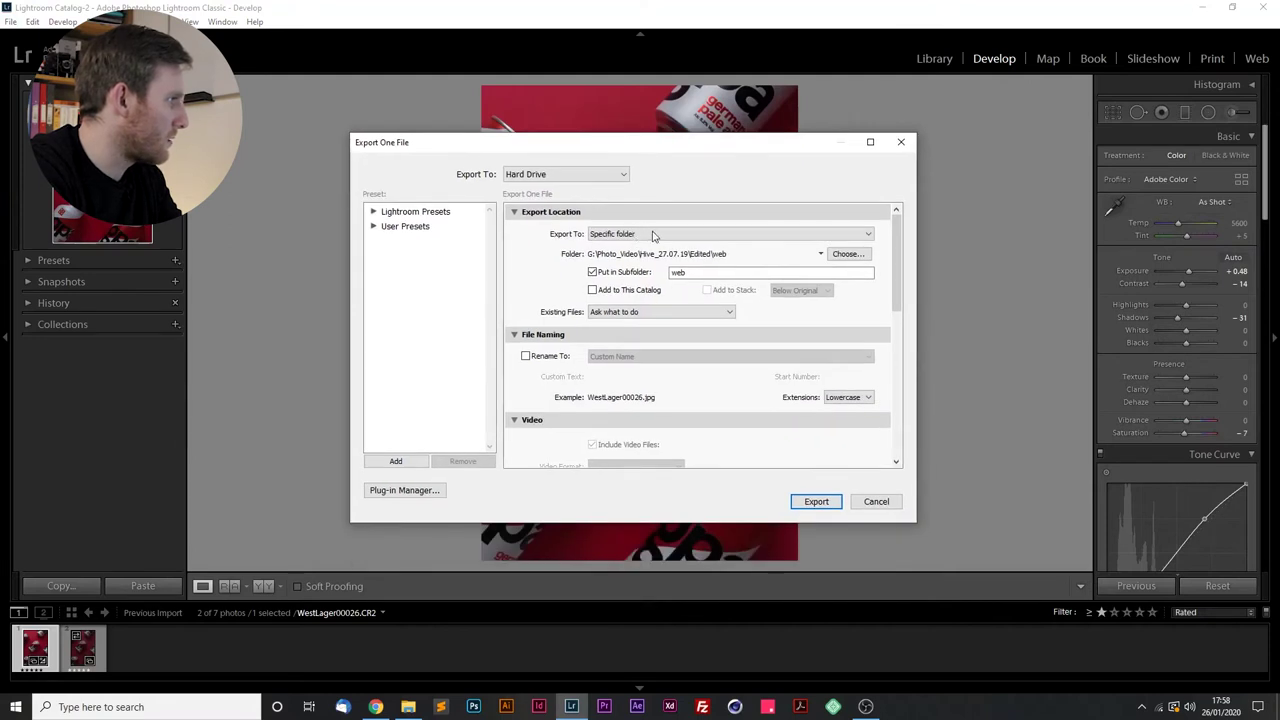
click(843, 254)
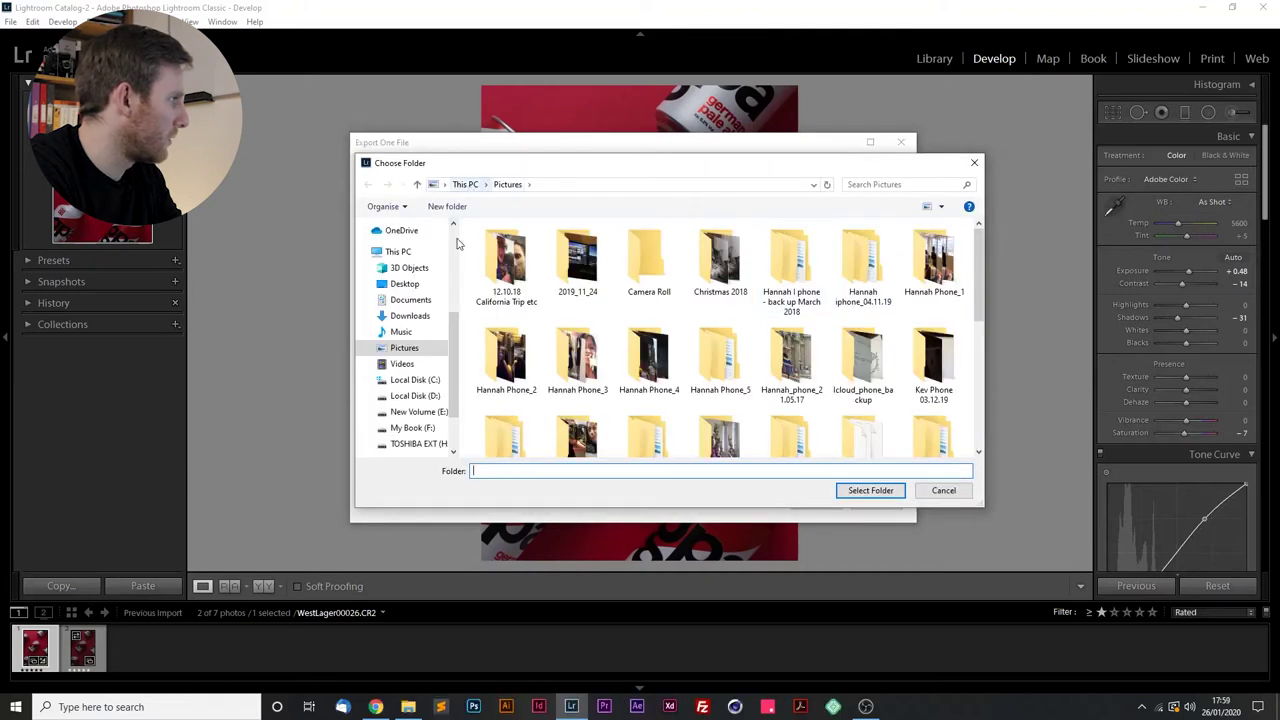
scroll(406, 410, down, 2)
click(406, 414)
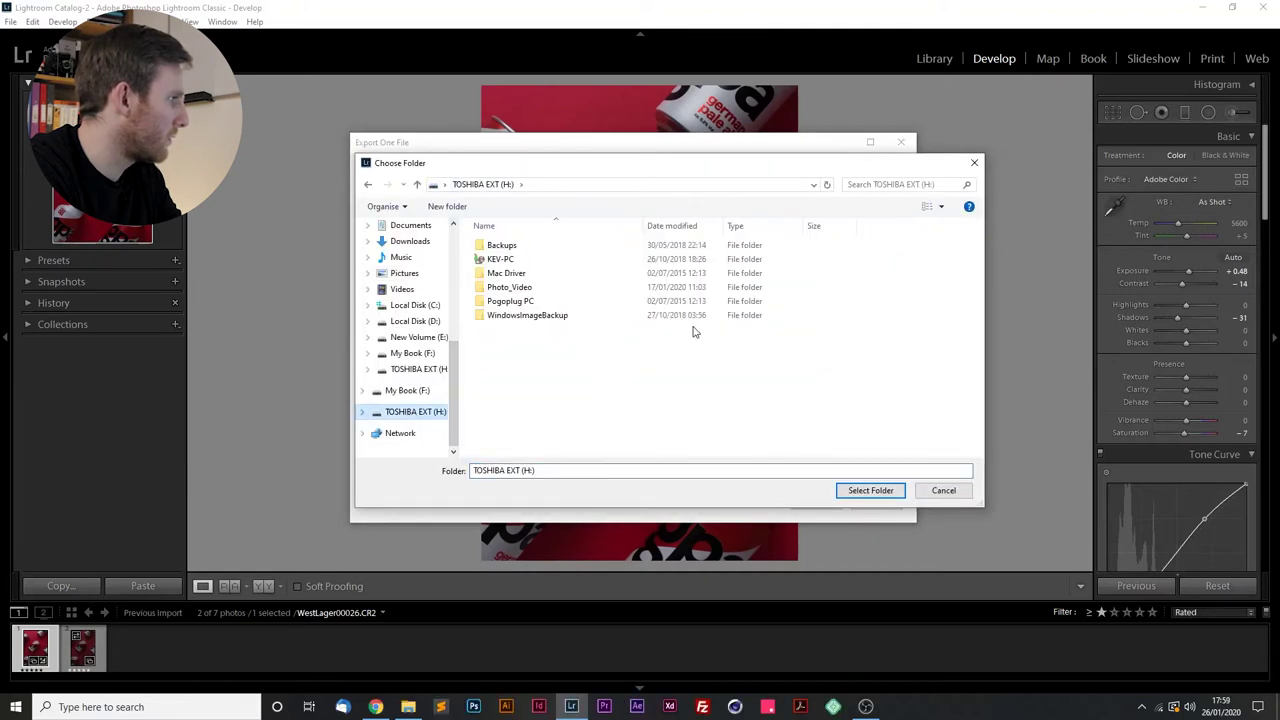
double_click(545, 289)
double_click(541, 245)
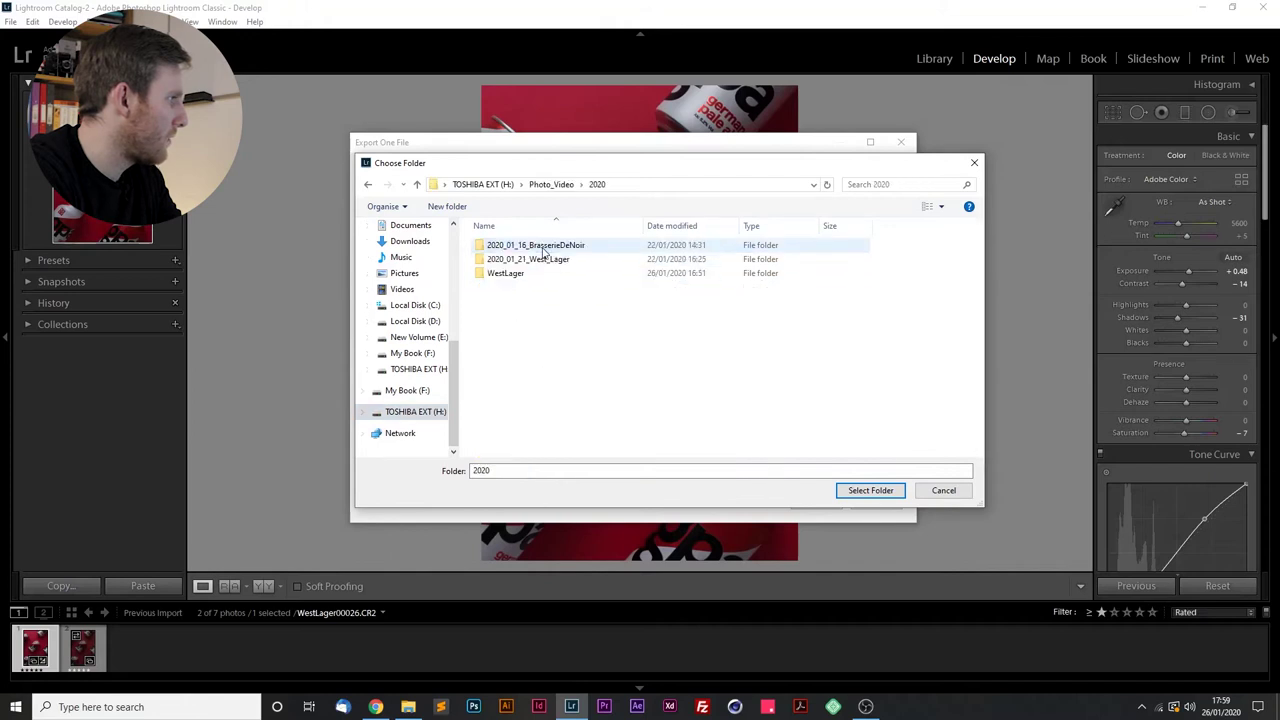
double_click(543, 273)
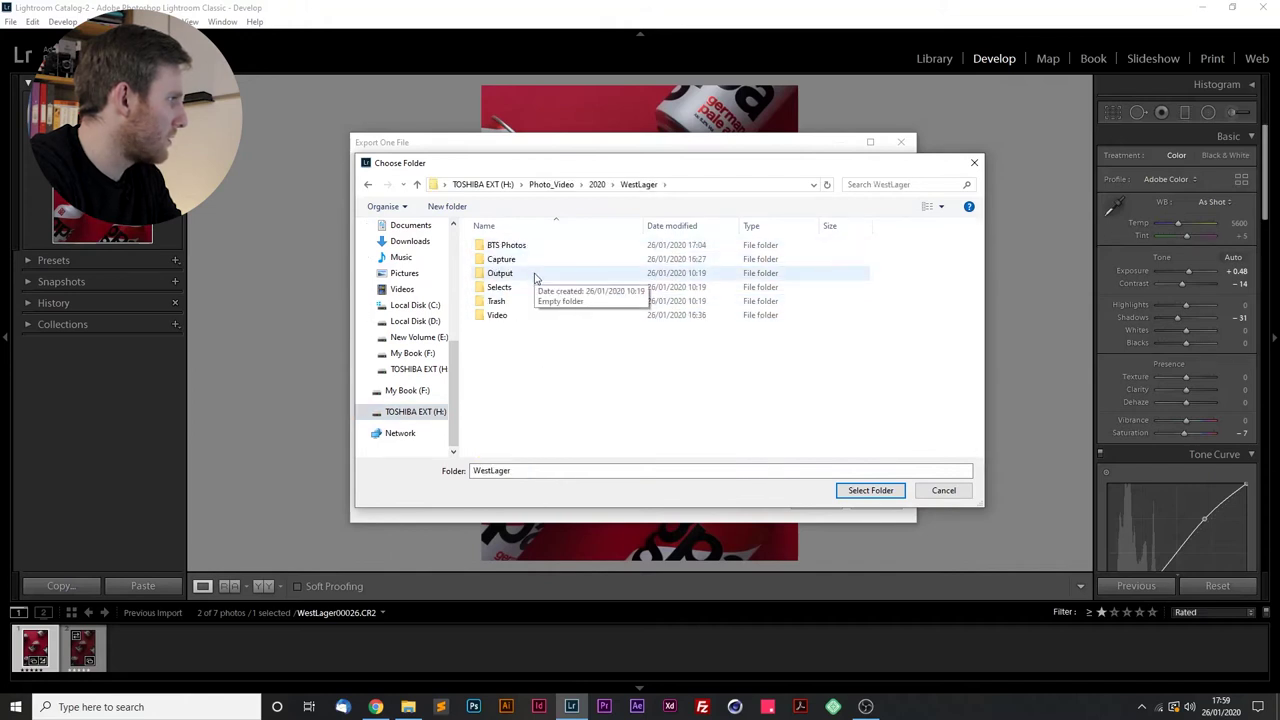
Choose the Selects folder as export destination and turn off Put in Subfolder.
double_click(535, 278)
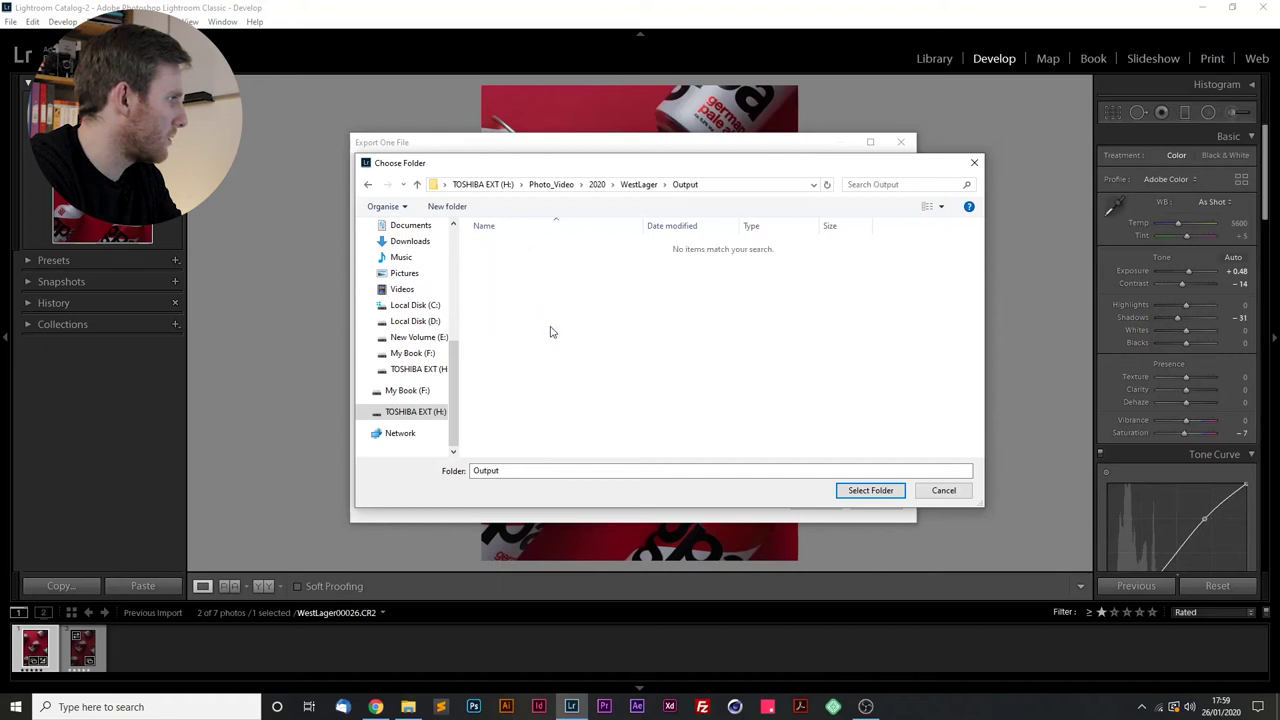
click(368, 186)
double_click(526, 288)
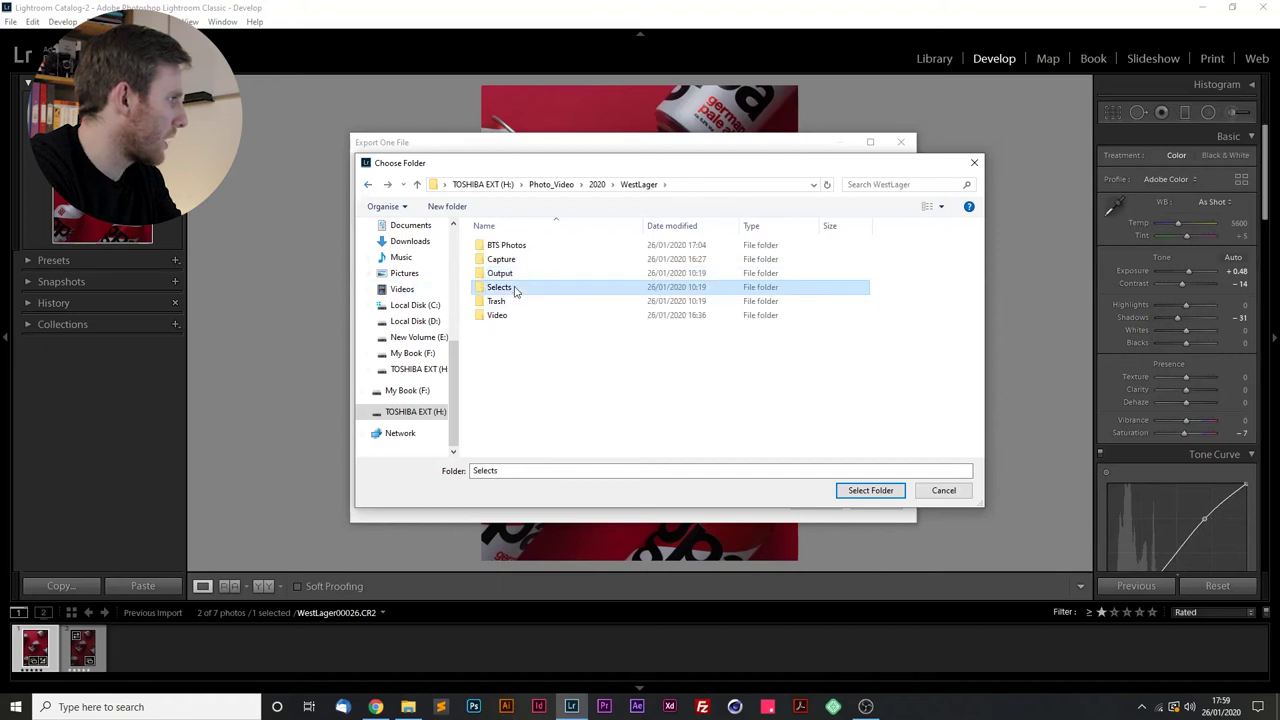
click(870, 490)
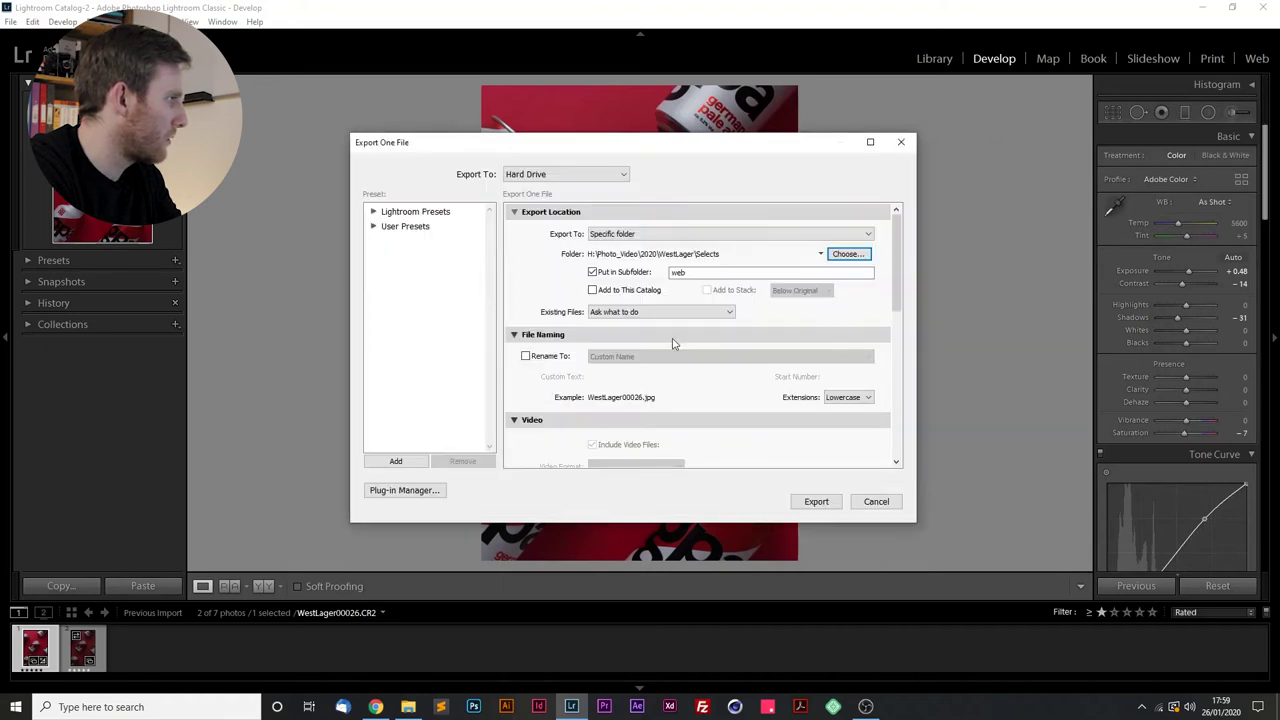
click(676, 273)
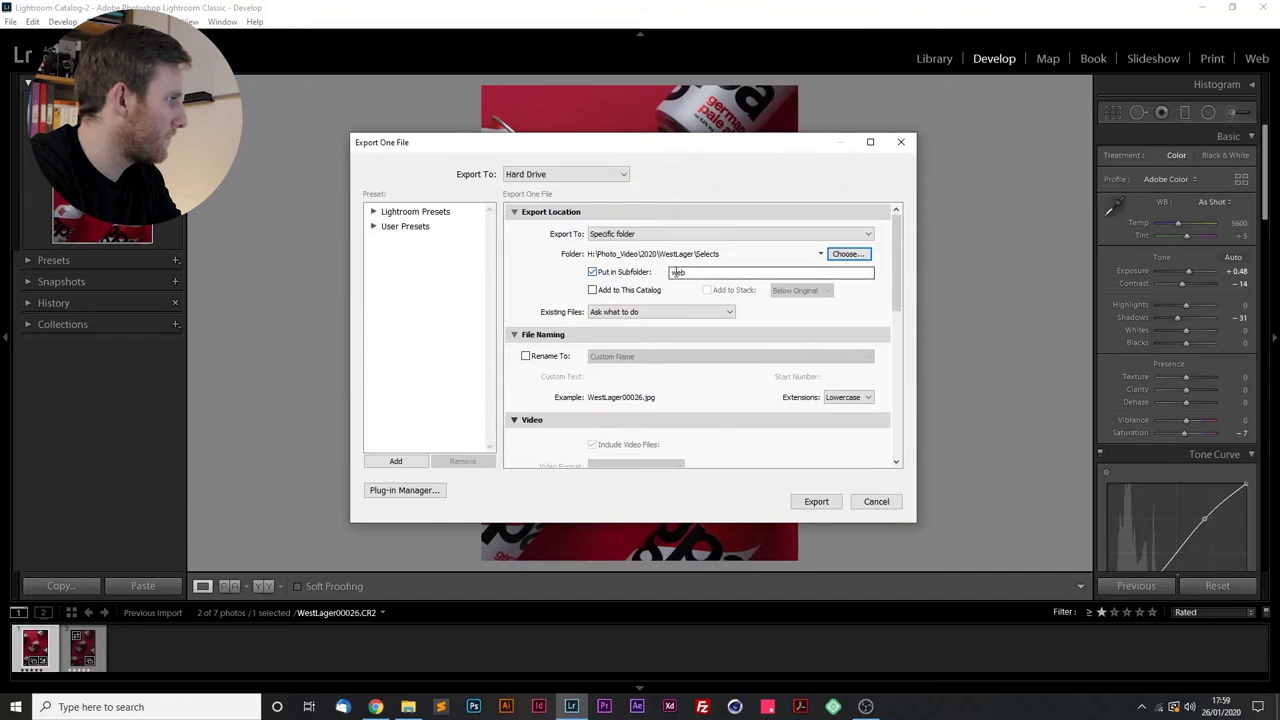
click(592, 272)
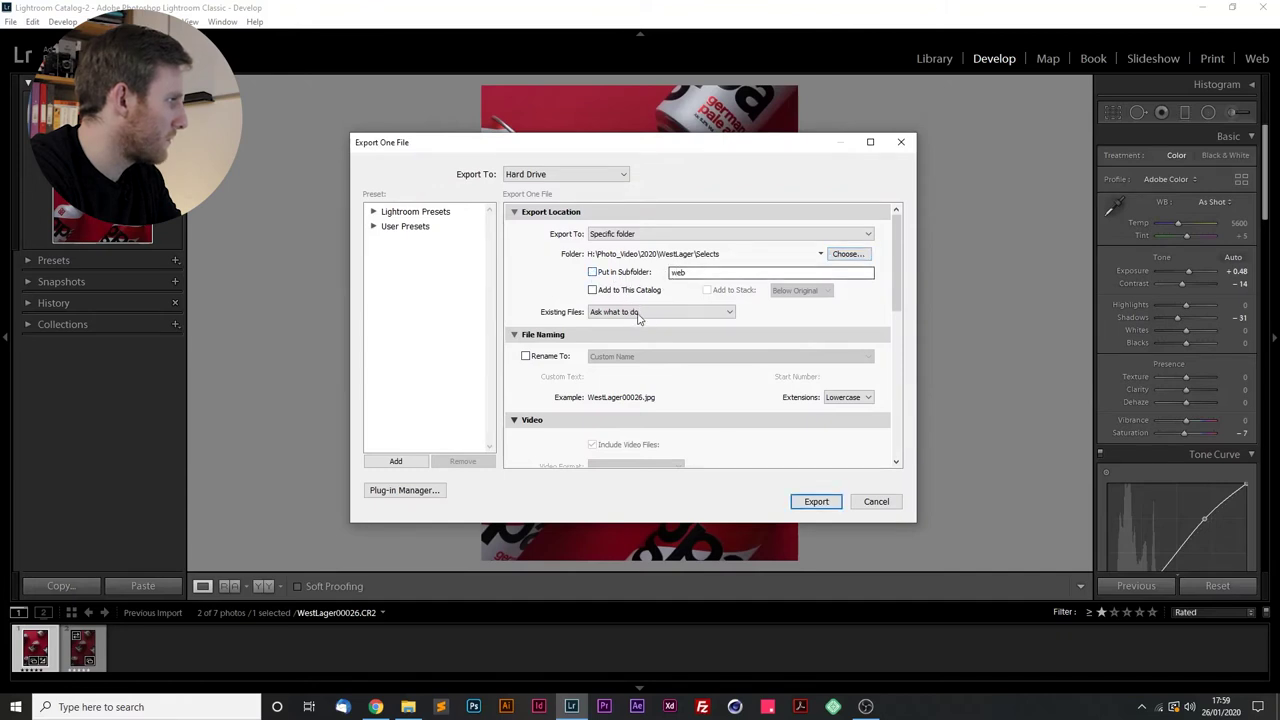
Set the export Image Format to PSD with 16 bits/component.
scroll(825, 325, down, 5)
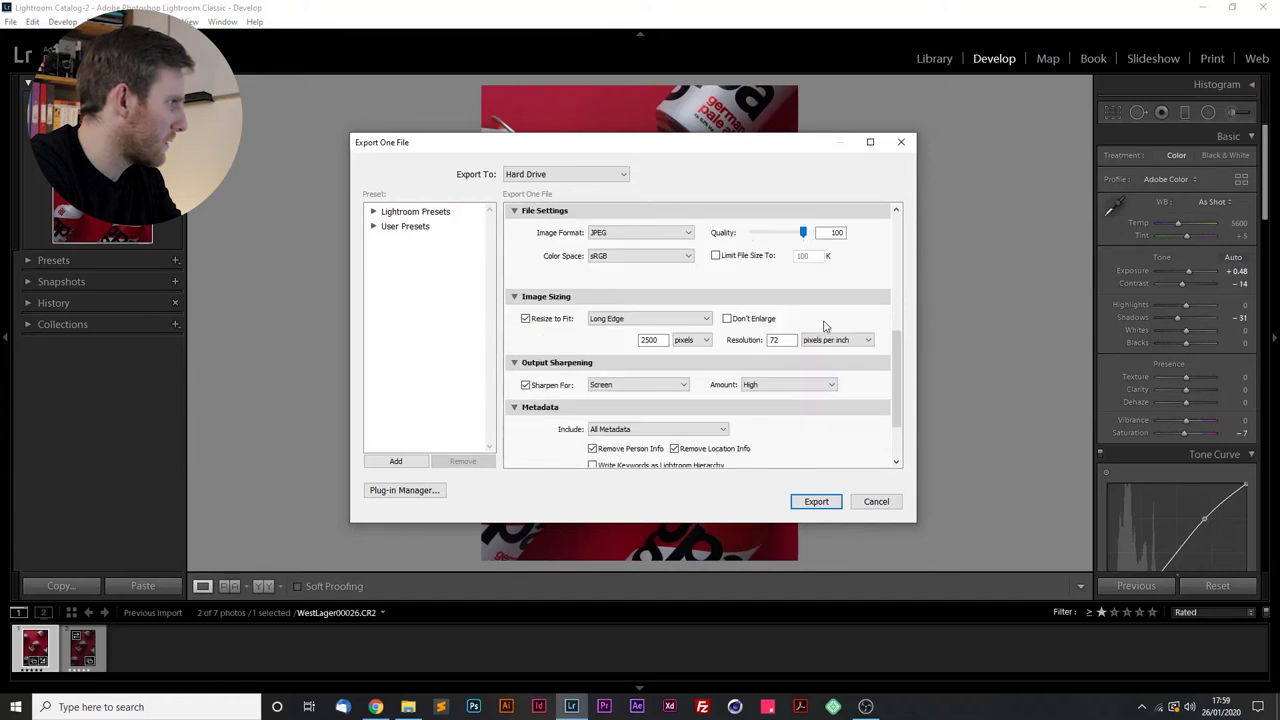
scroll(897, 370, up, 1)
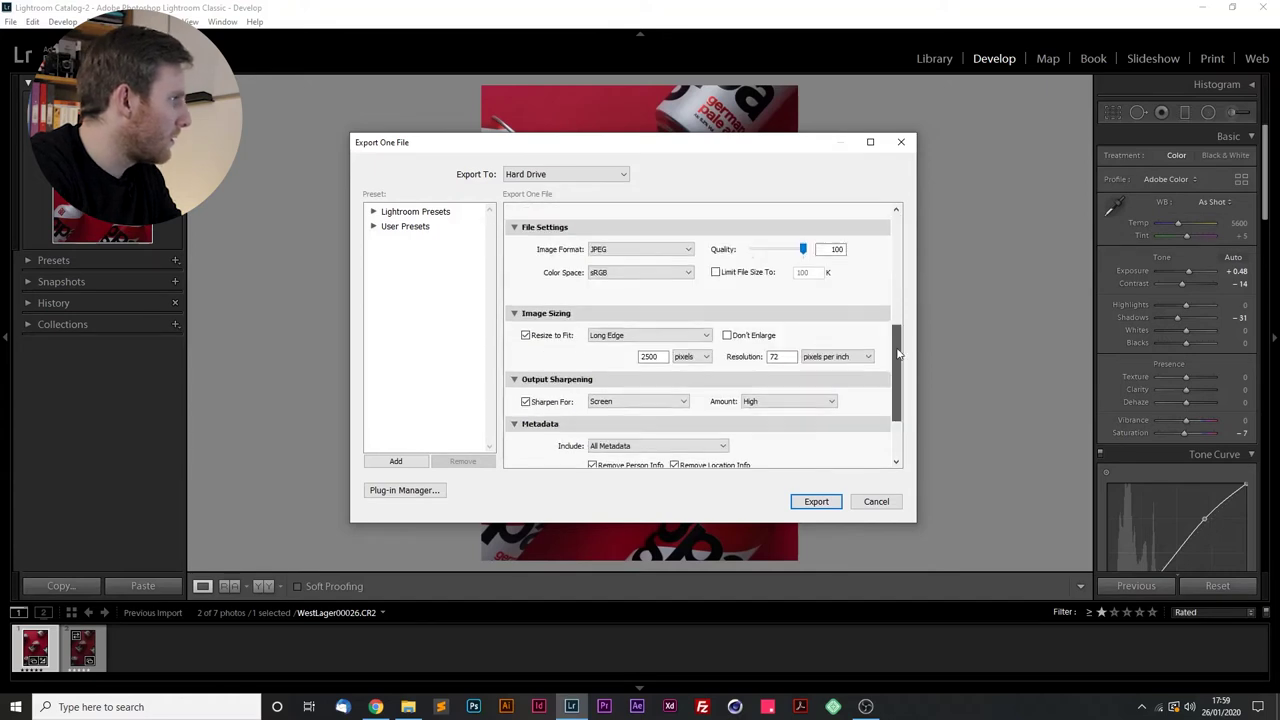
click(688, 250)
click(640, 273)
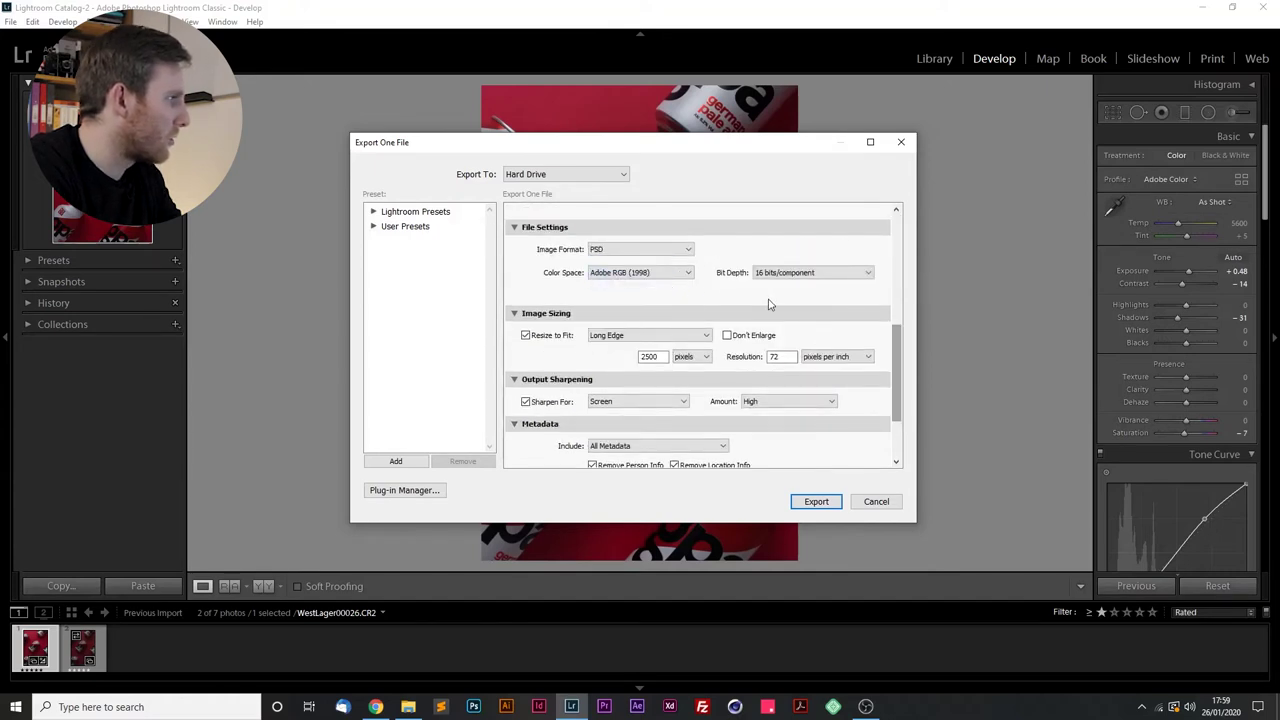
click(847, 273)
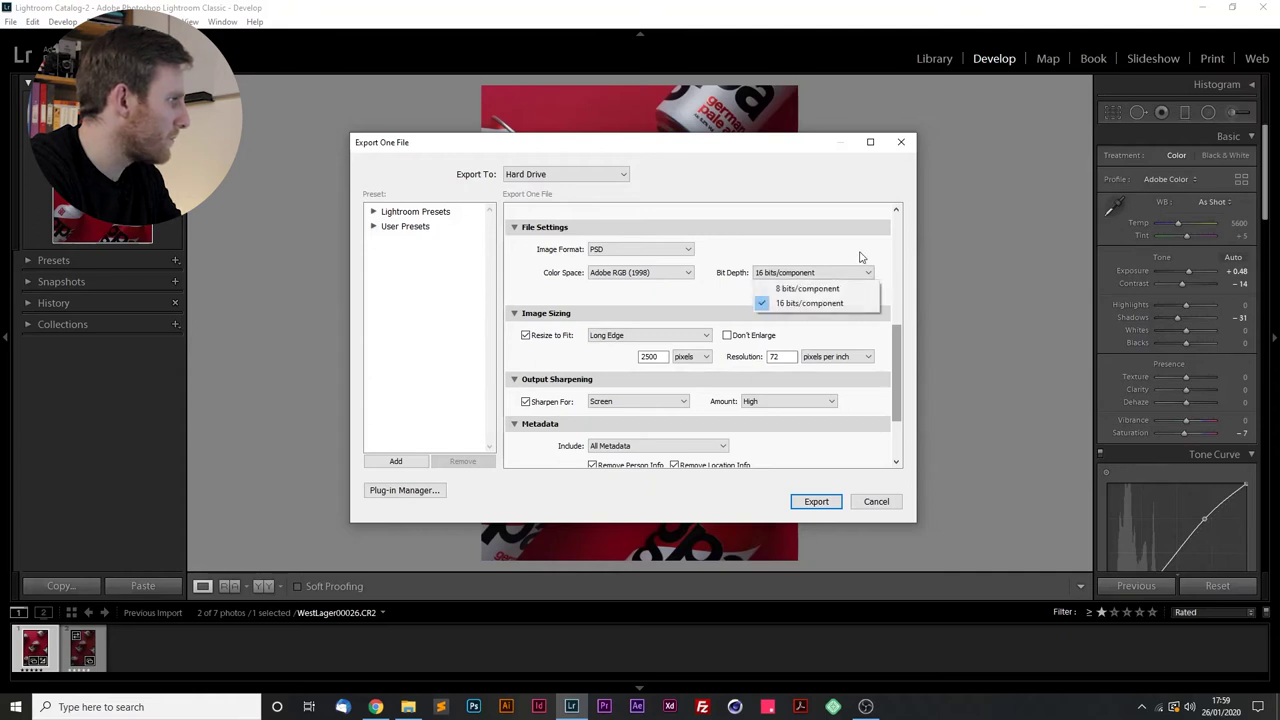
click(860, 257)
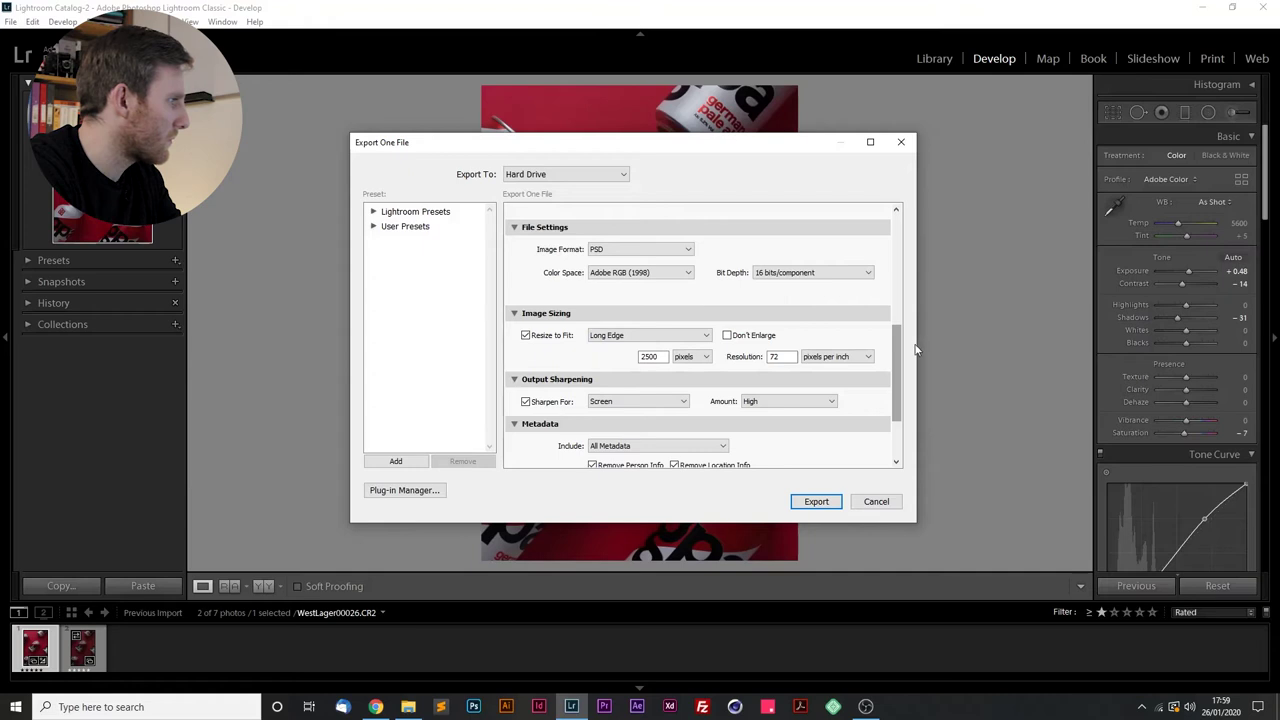
Disable Resize to Fit and output sharpening, then export the full-size PSD.
drag(897, 366, 899, 393)
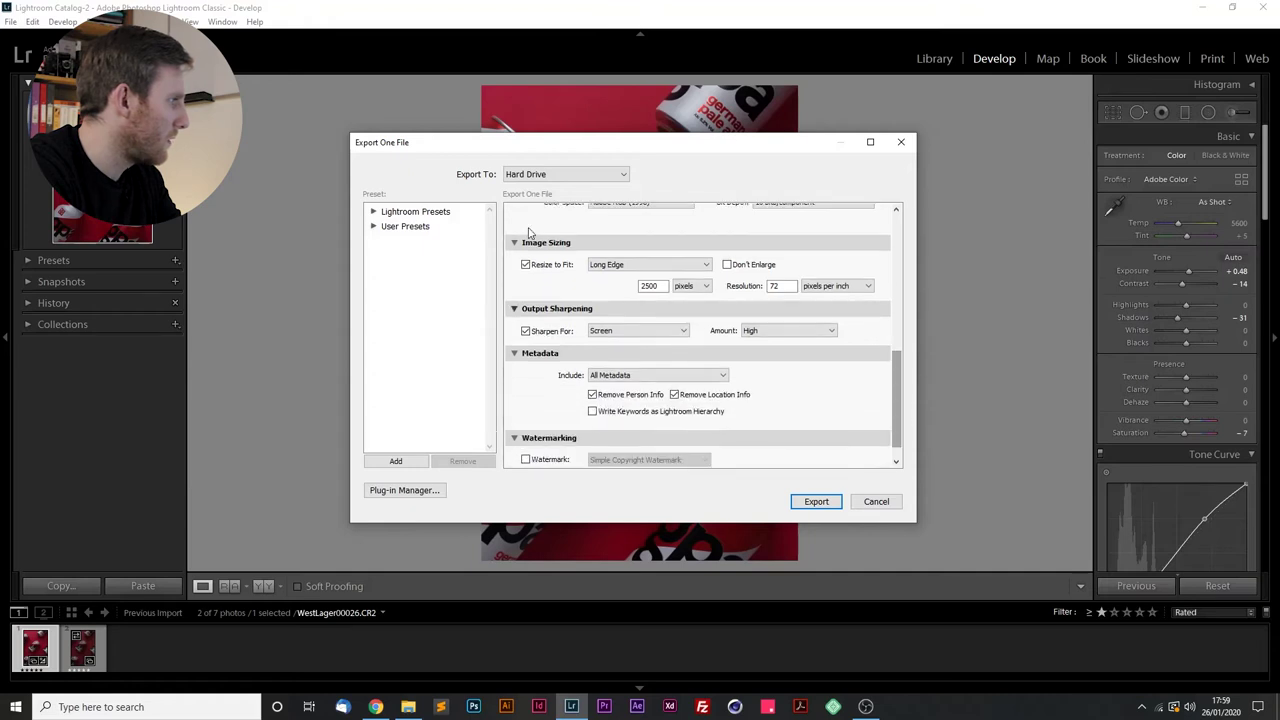
click(525, 264)
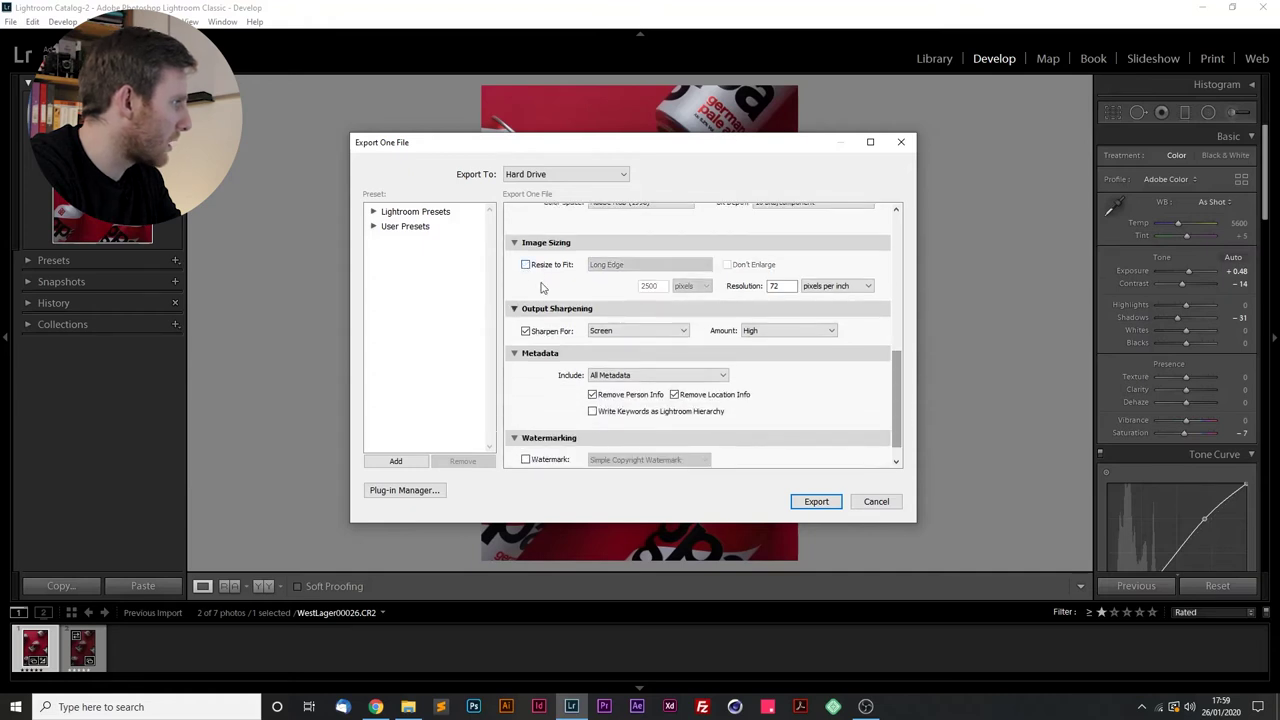
click(525, 331)
scroll(526, 336, down, 1)
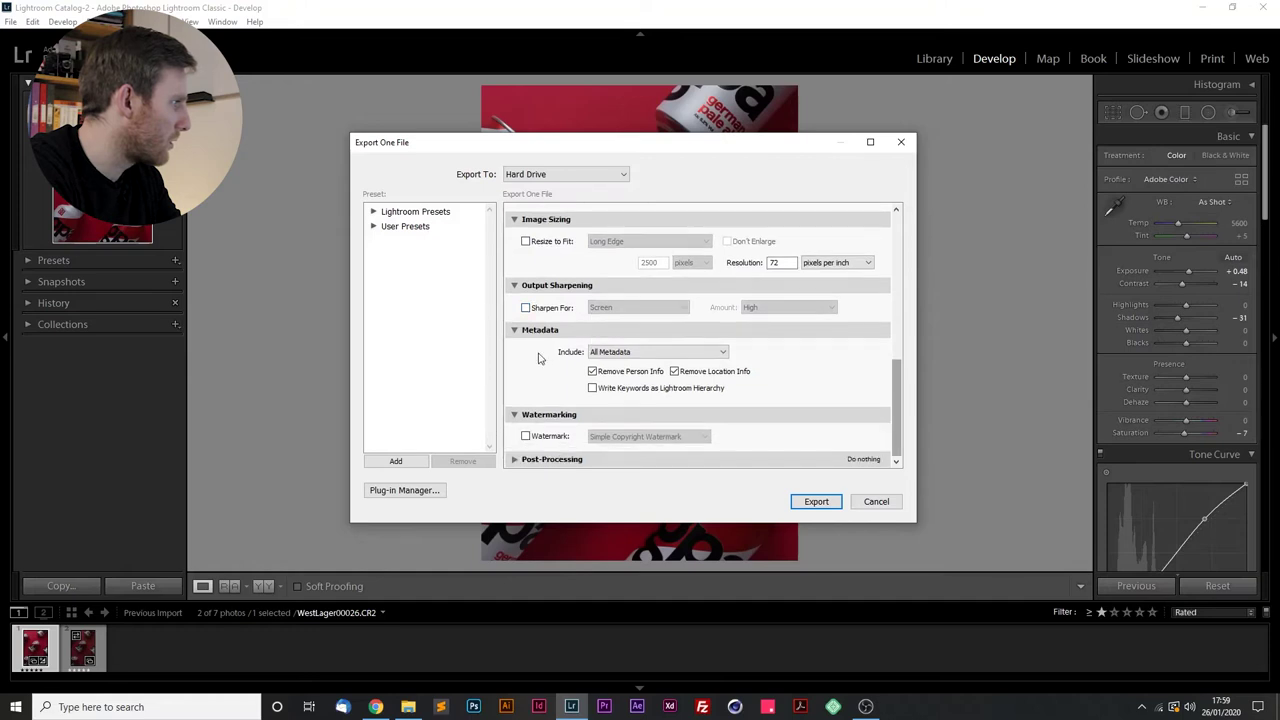
scroll(531, 376, up, 5)
scroll(533, 374, down, 5)
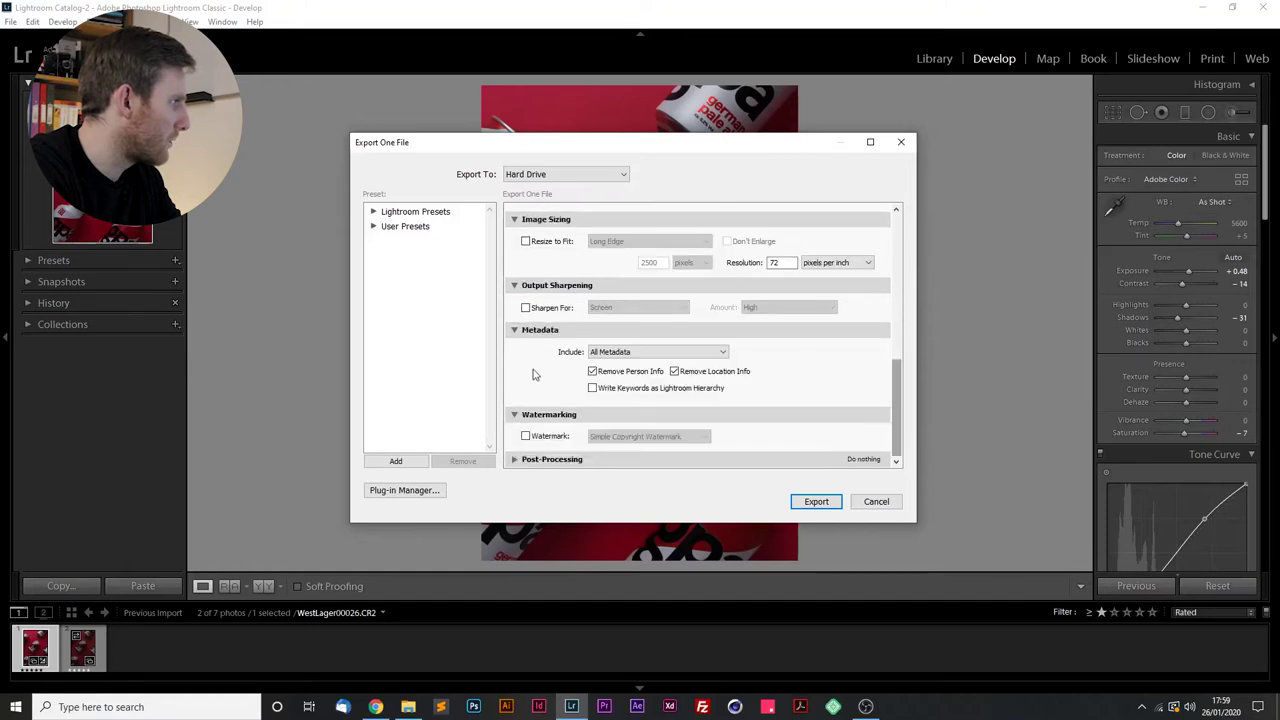
scroll(533, 374, up, 10)
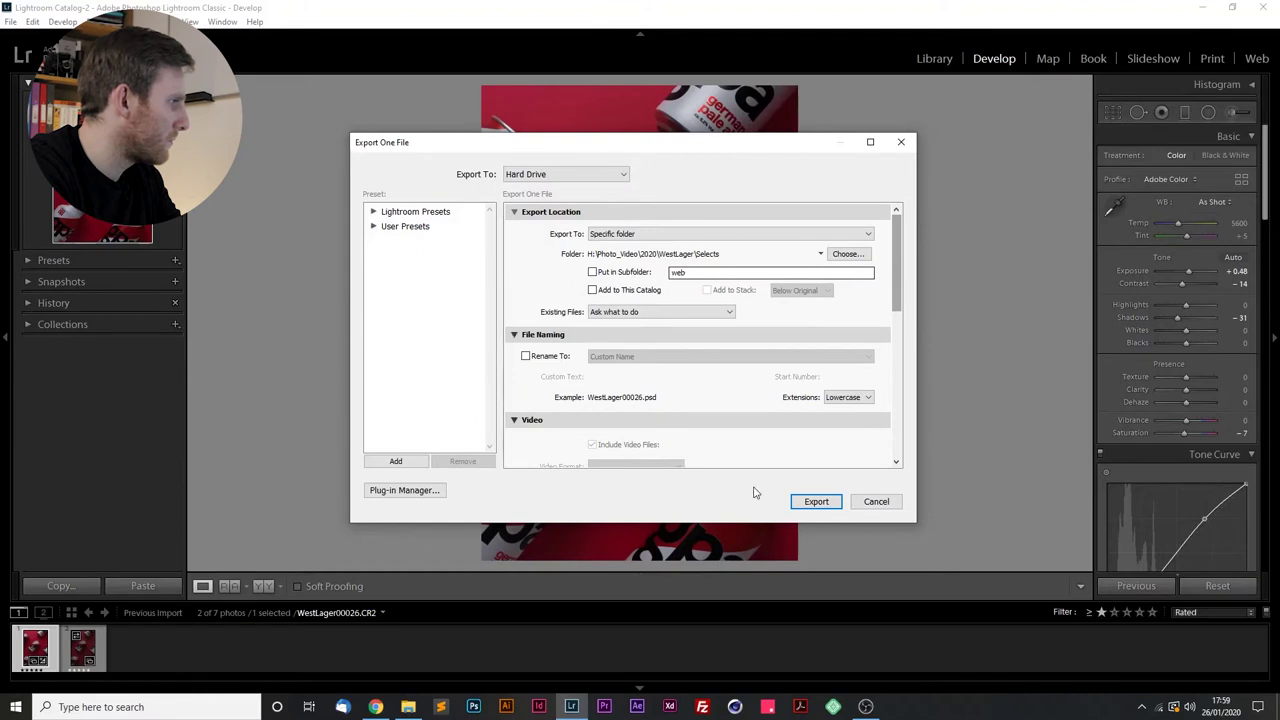
click(813, 505)
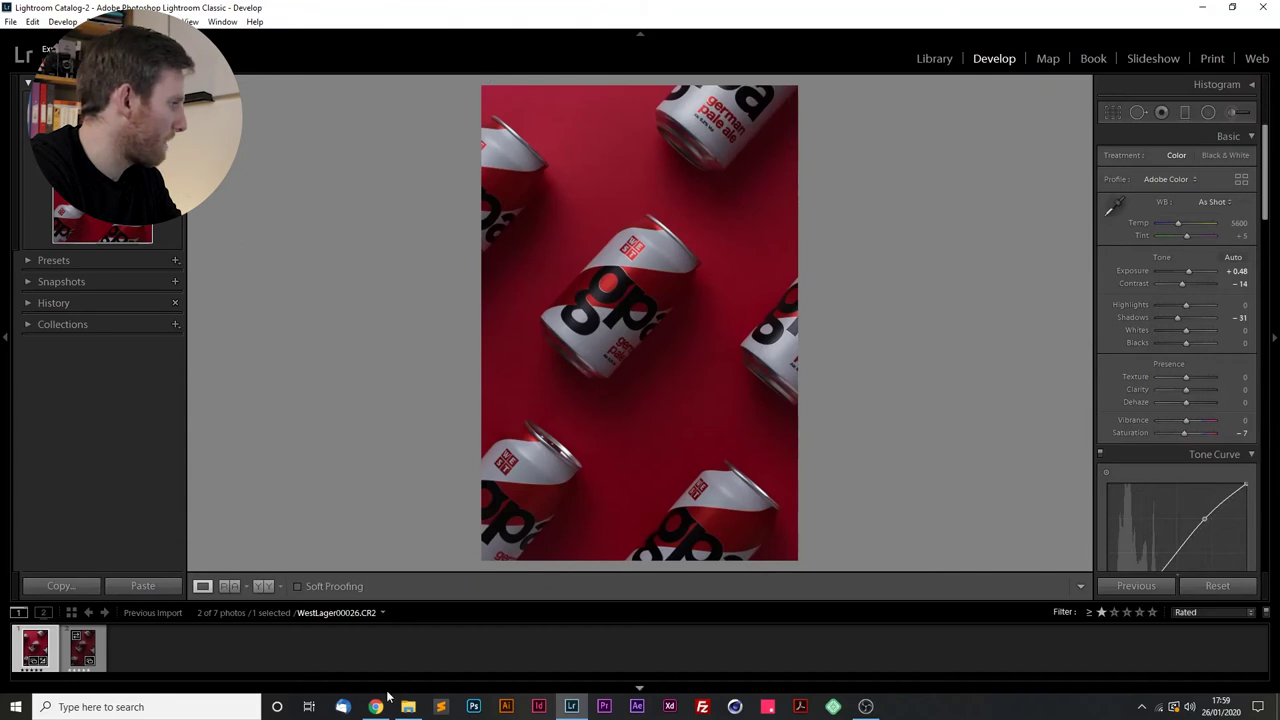
Launch Photoshop with the exported 4000 × 6000 px, 16-bit can photo.
click(473, 707)
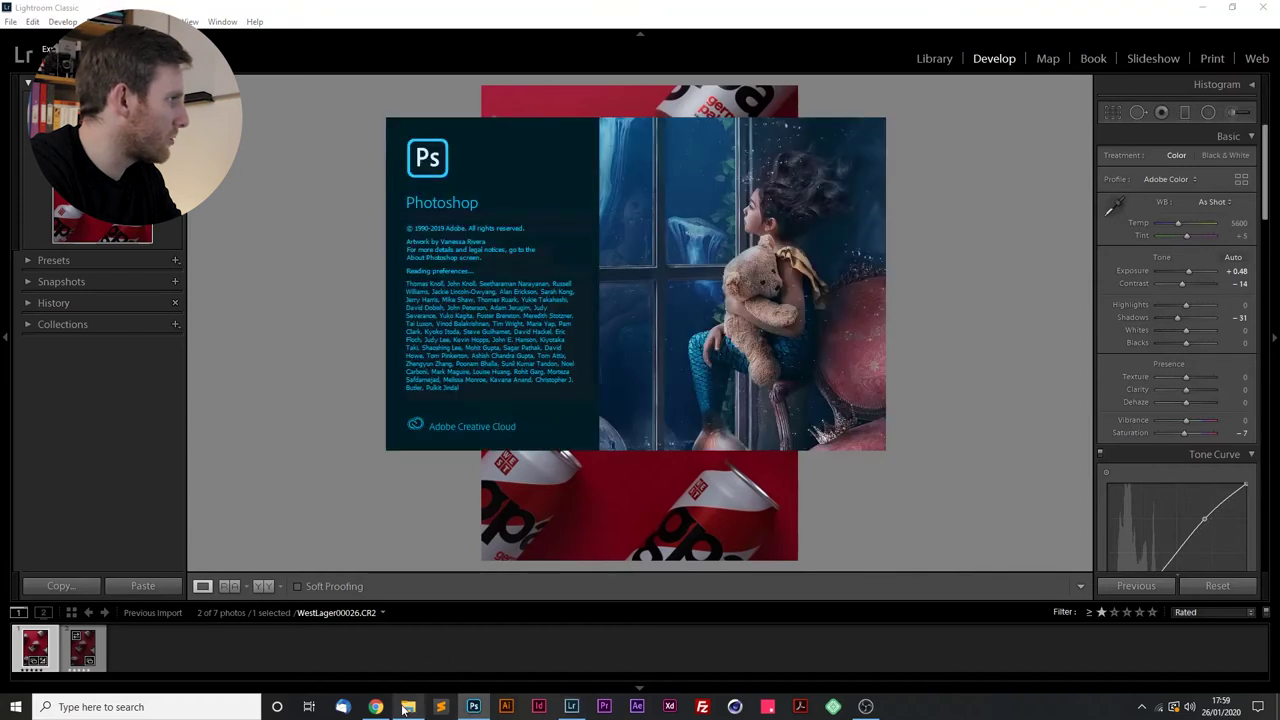
mouse_move(408, 707)
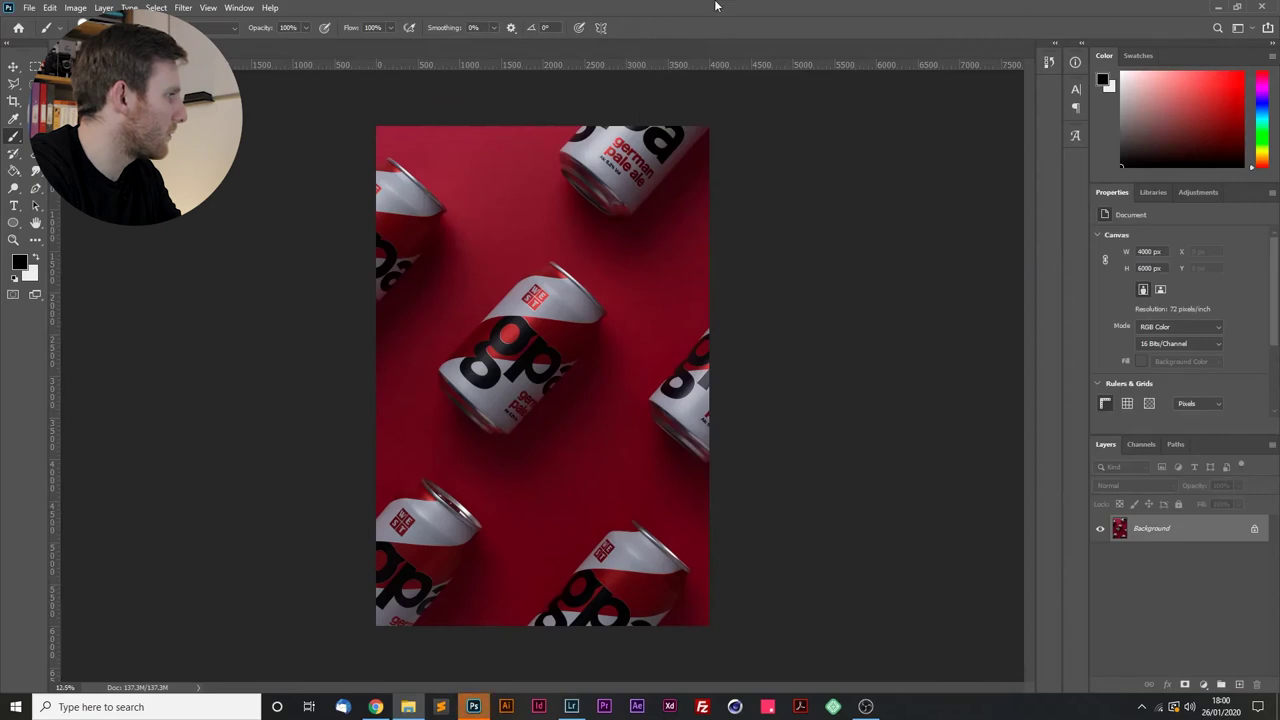
click(13, 241)
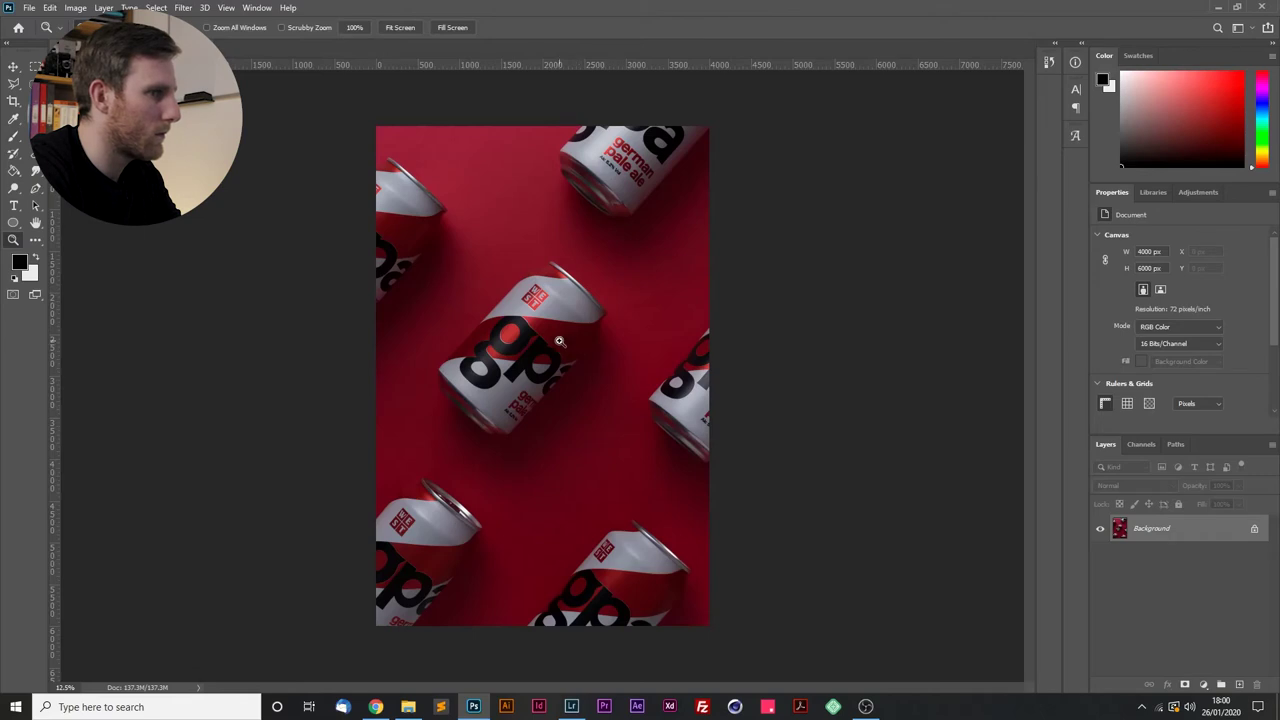
Zoom in step by step on the central can's label.
click(502, 399)
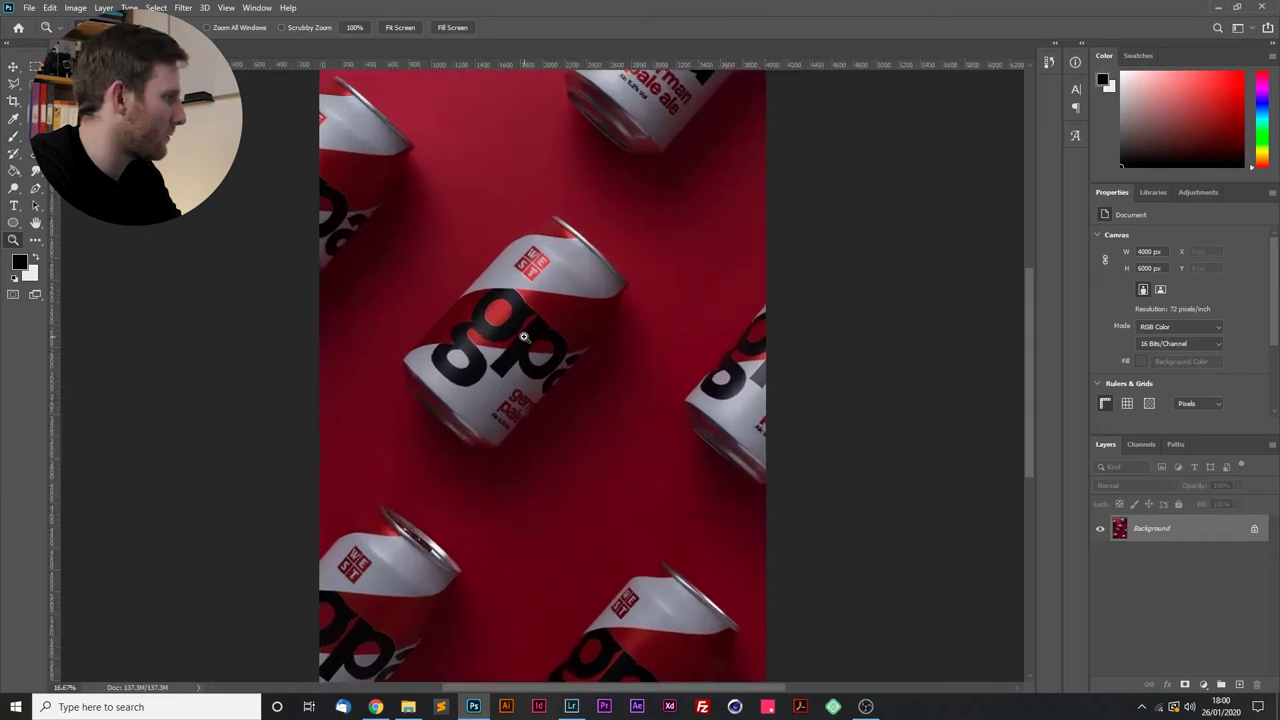
click(583, 354)
click(603, 274)
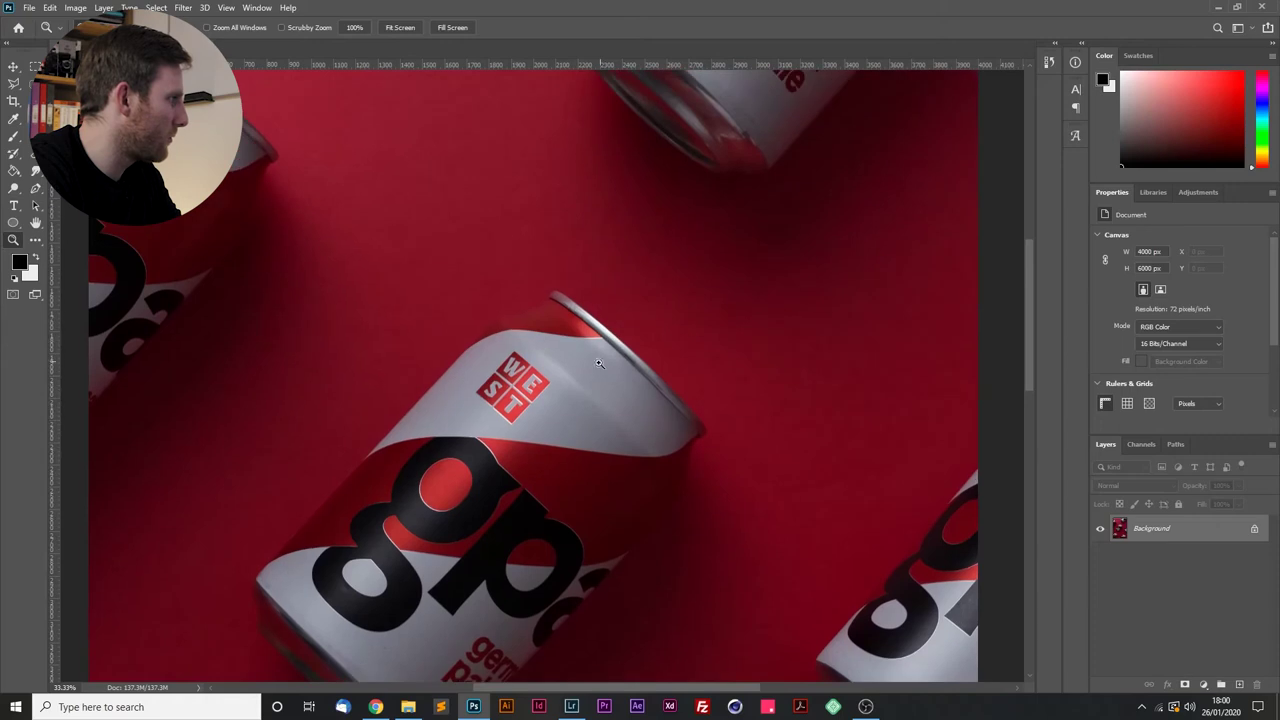
scroll(599, 370, up, 1)
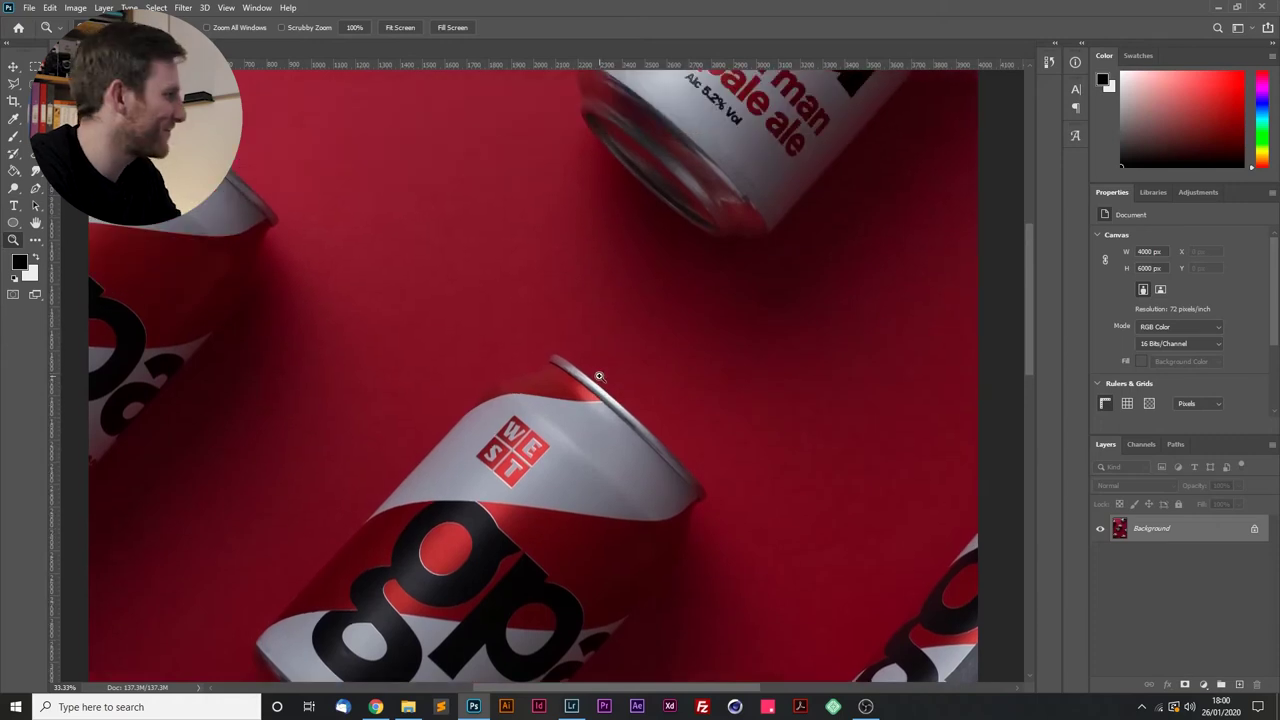
scroll(599, 376, up, 2)
scroll(599, 376, down, 1)
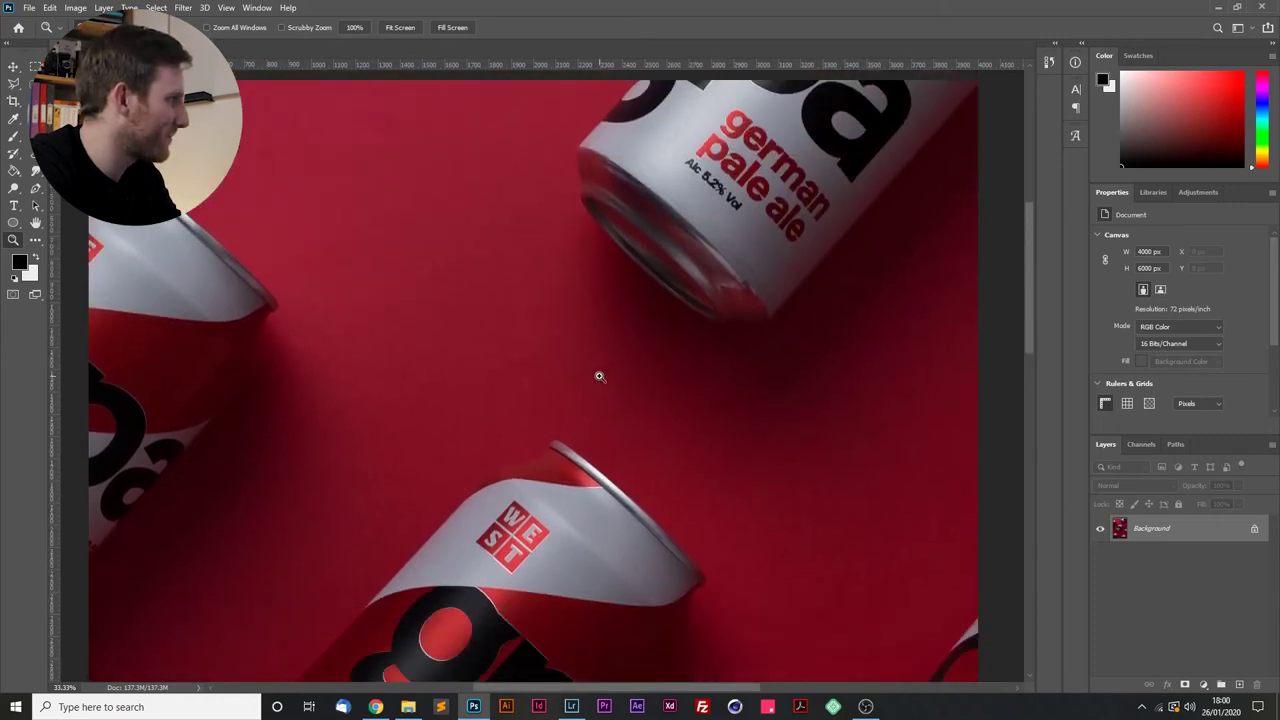
scroll(599, 376, down, 5)
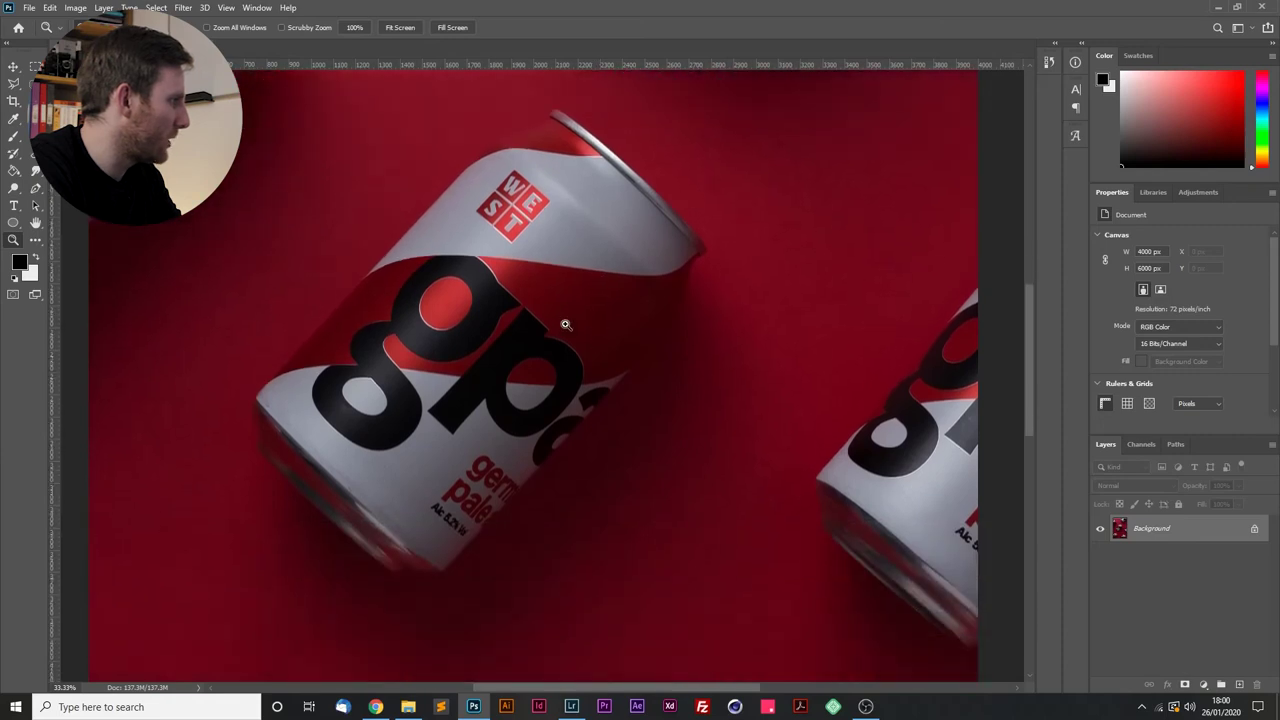
Show the WEST can's lower label at 100% and duplicate Background as Layer 1.
click(501, 277)
scroll(530, 333, down, 1)
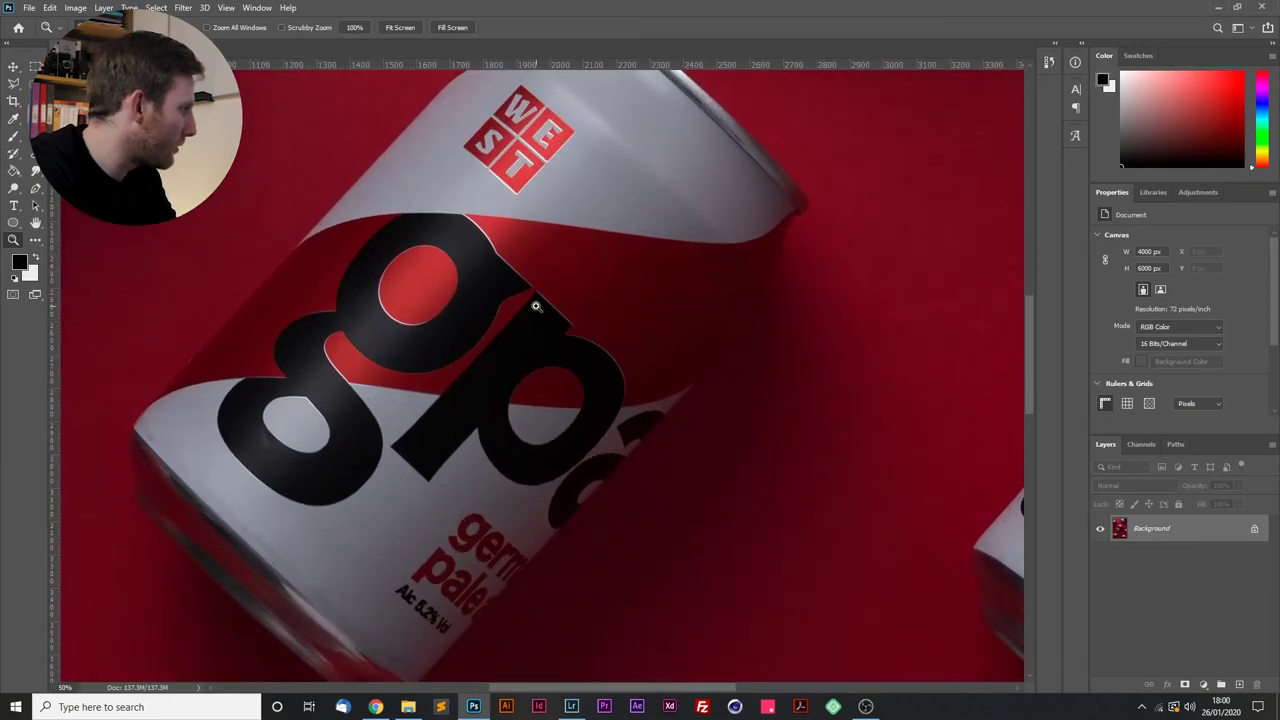
scroll(423, 414, down, 3)
click(256, 337)
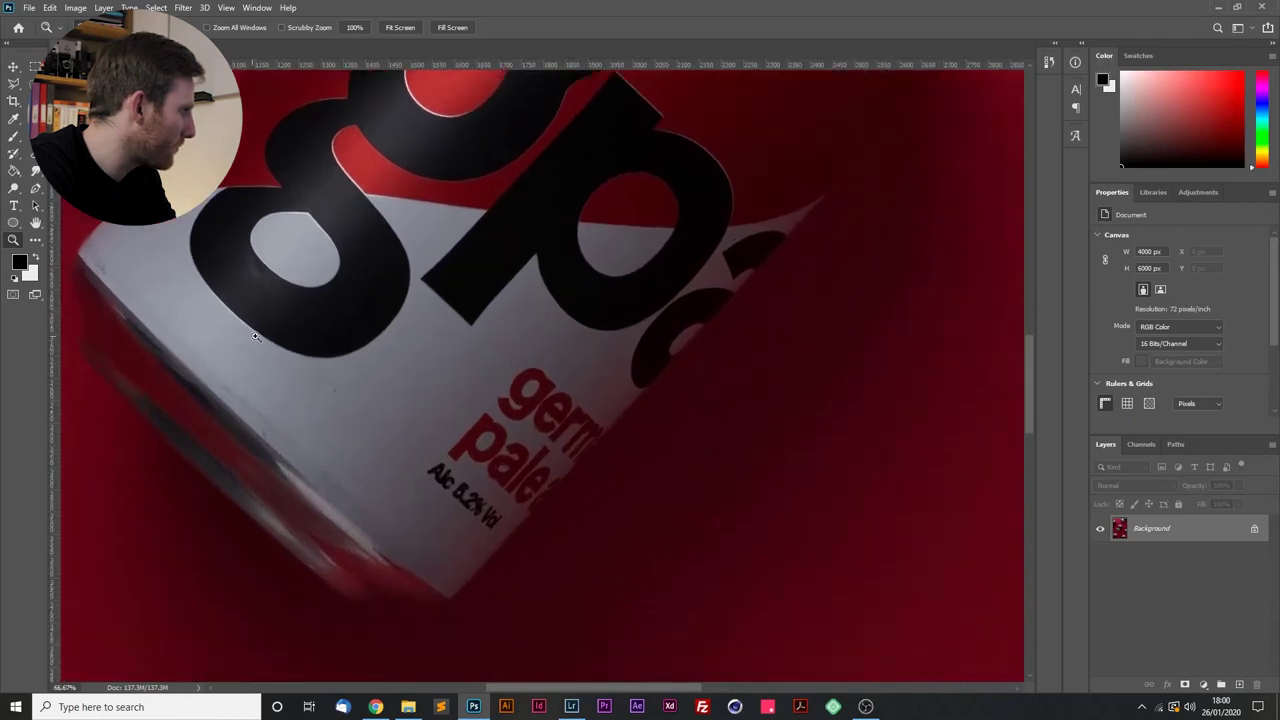
drag(256, 337, 474, 309)
click(588, 316)
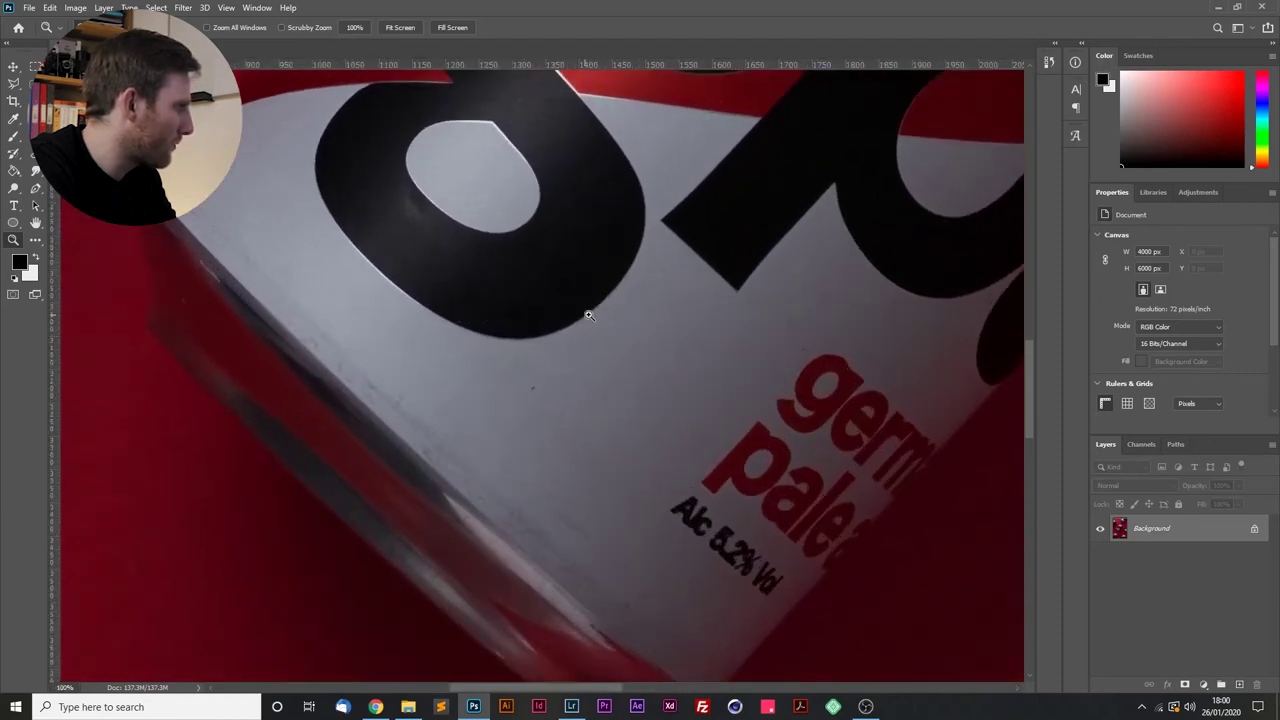
scroll(588, 316, down, 1)
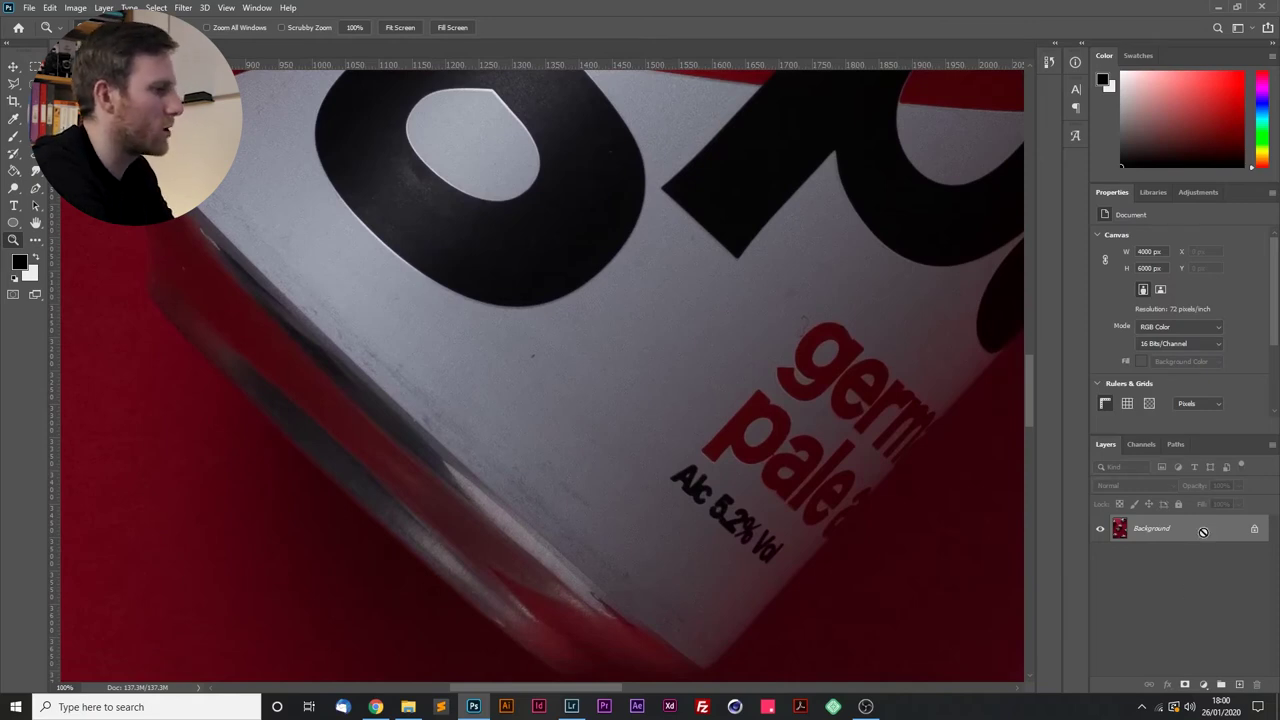
key(ctrl+j)
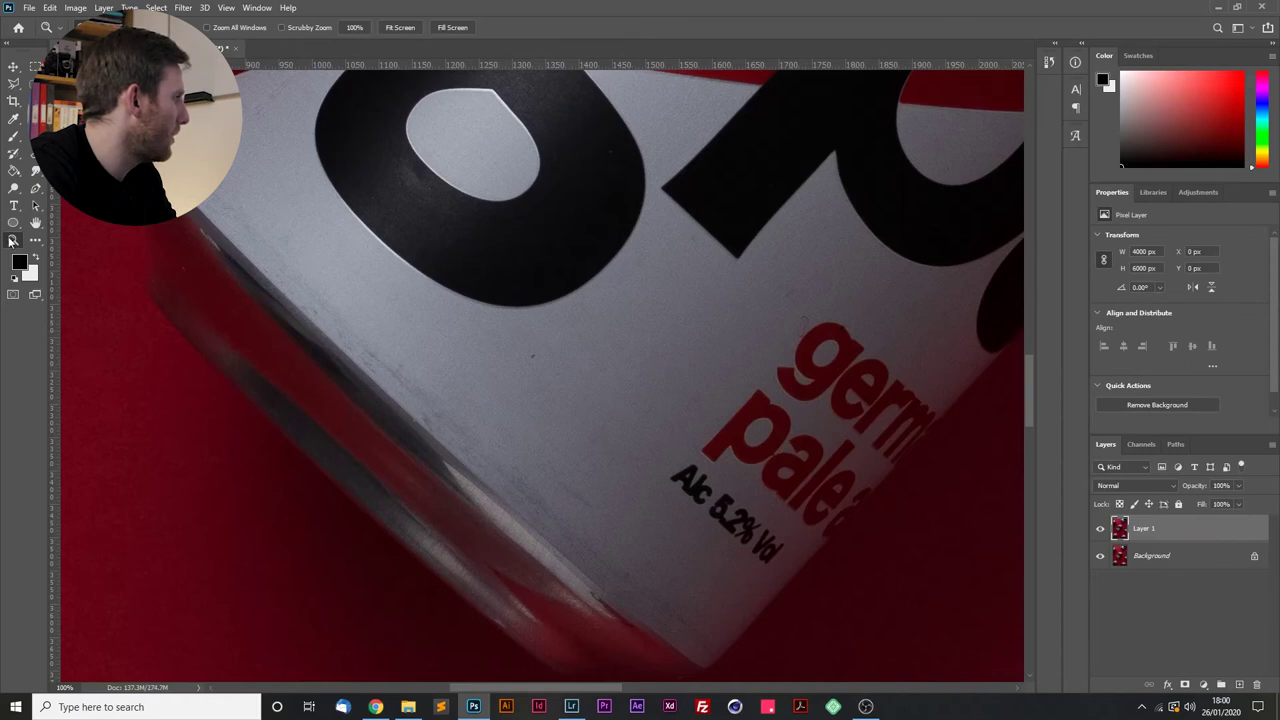
Select the Clone Stamp tool and review its brush size and hardness presets.
click(36, 136)
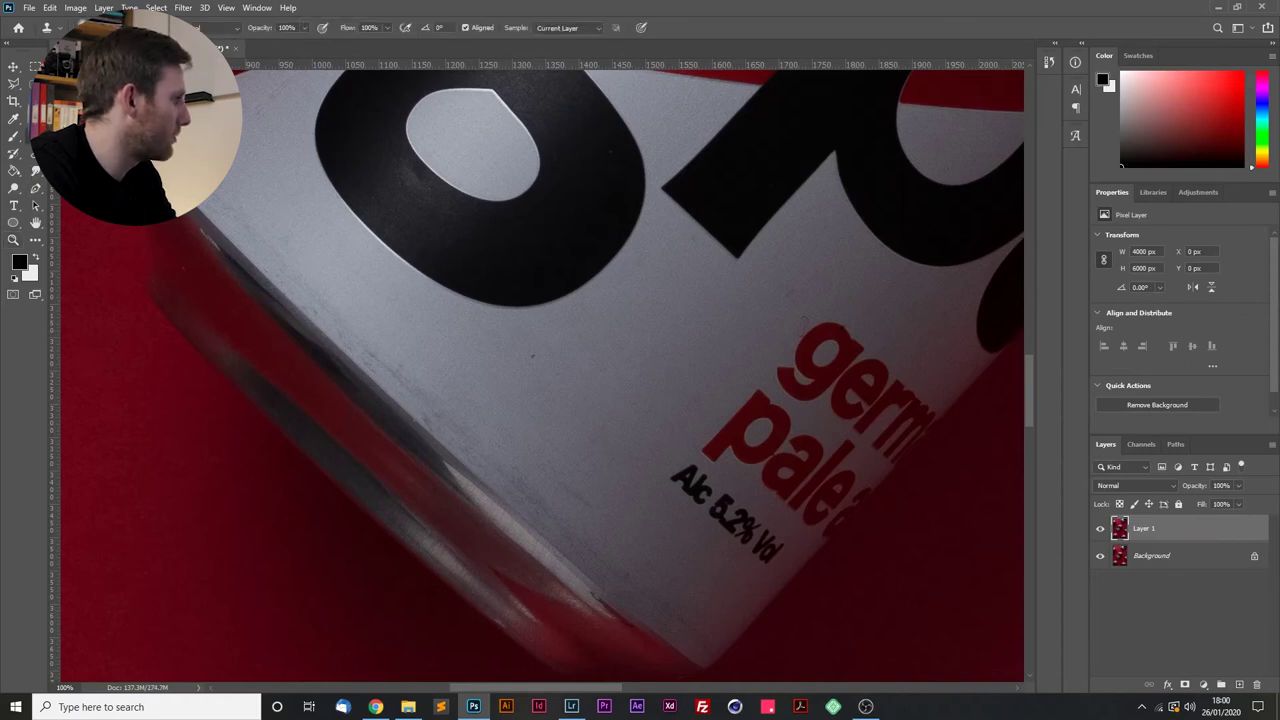
click(80, 27)
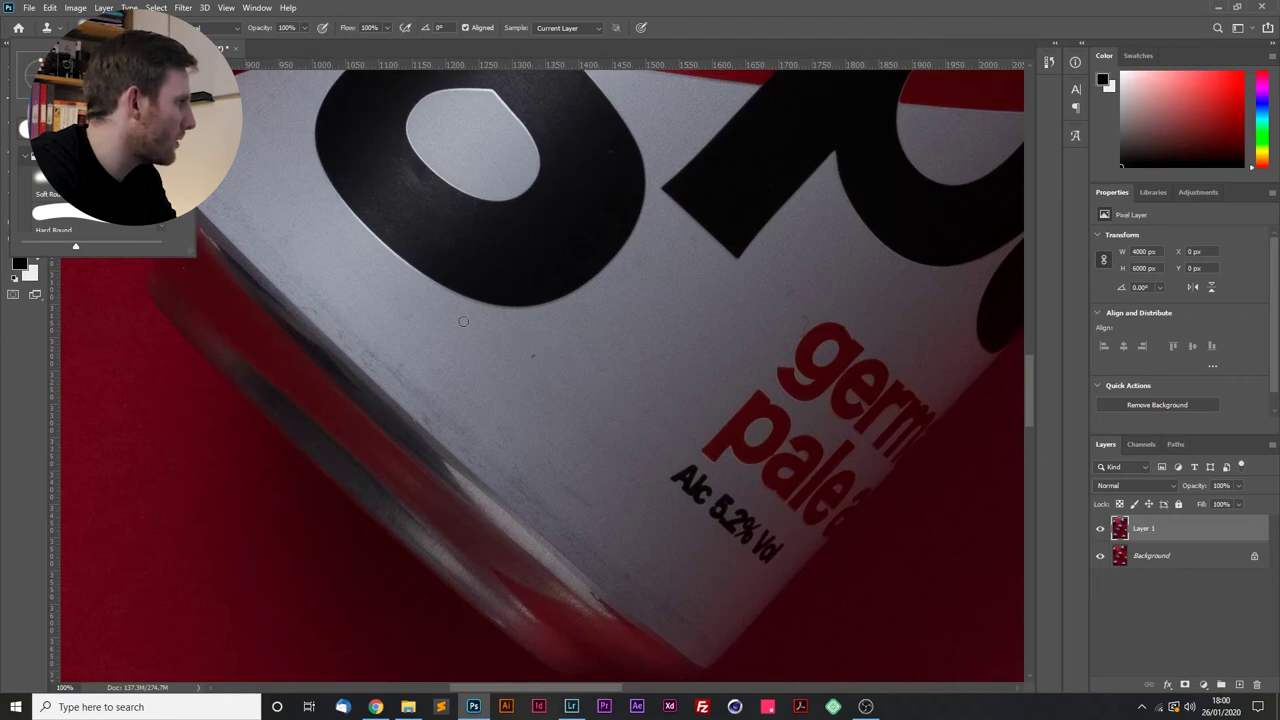
key(Escape)
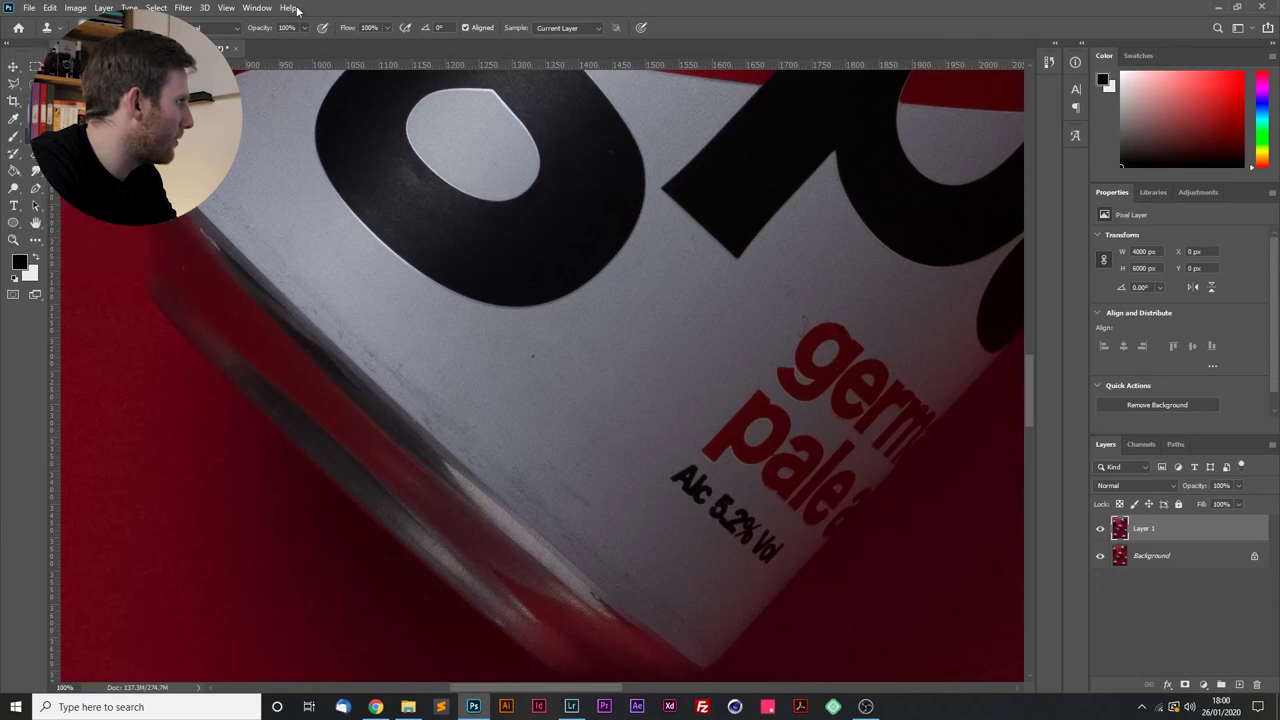
Sample a clean label patch as clone source and move the view along to the silver rim.
alt+click(546, 363)
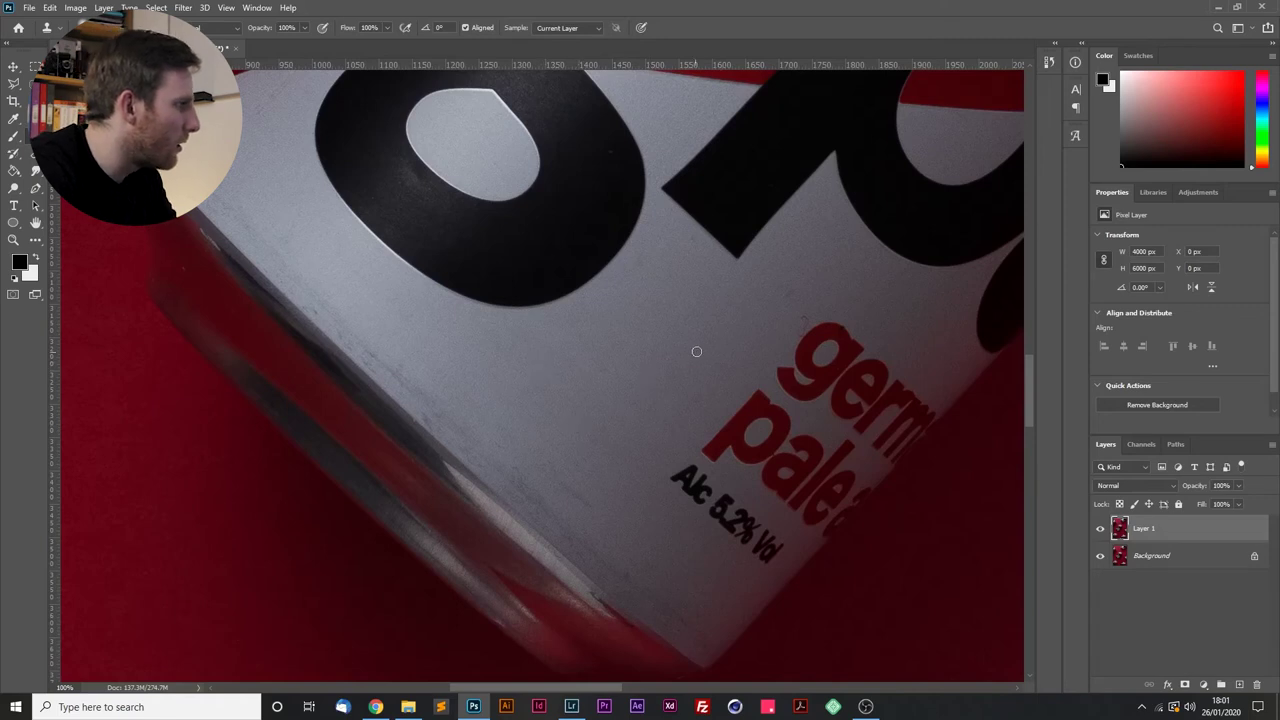
drag(626, 411, 600, 349)
mouse_move(679, 281)
mouse_down()
mouse_move(577, 330)
mouse_move(597, 329)
mouse_up()
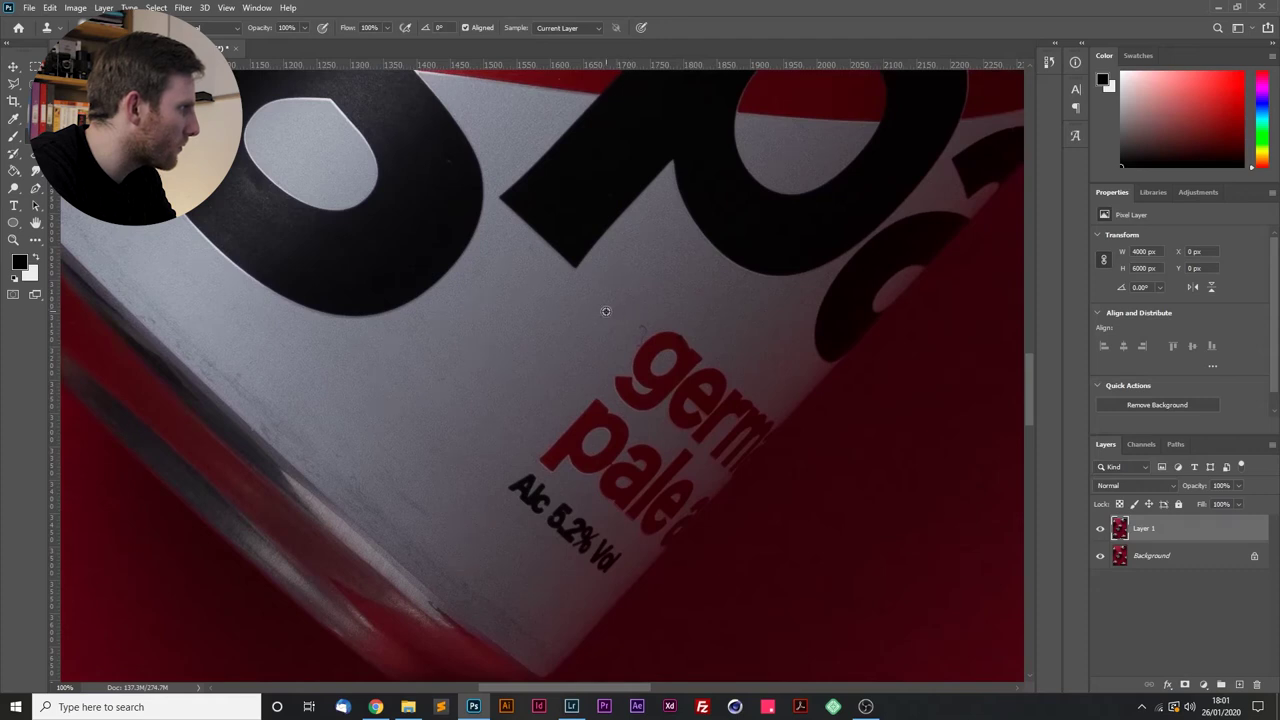
drag(629, 331, 770, 235)
drag(484, 295, 508, 315)
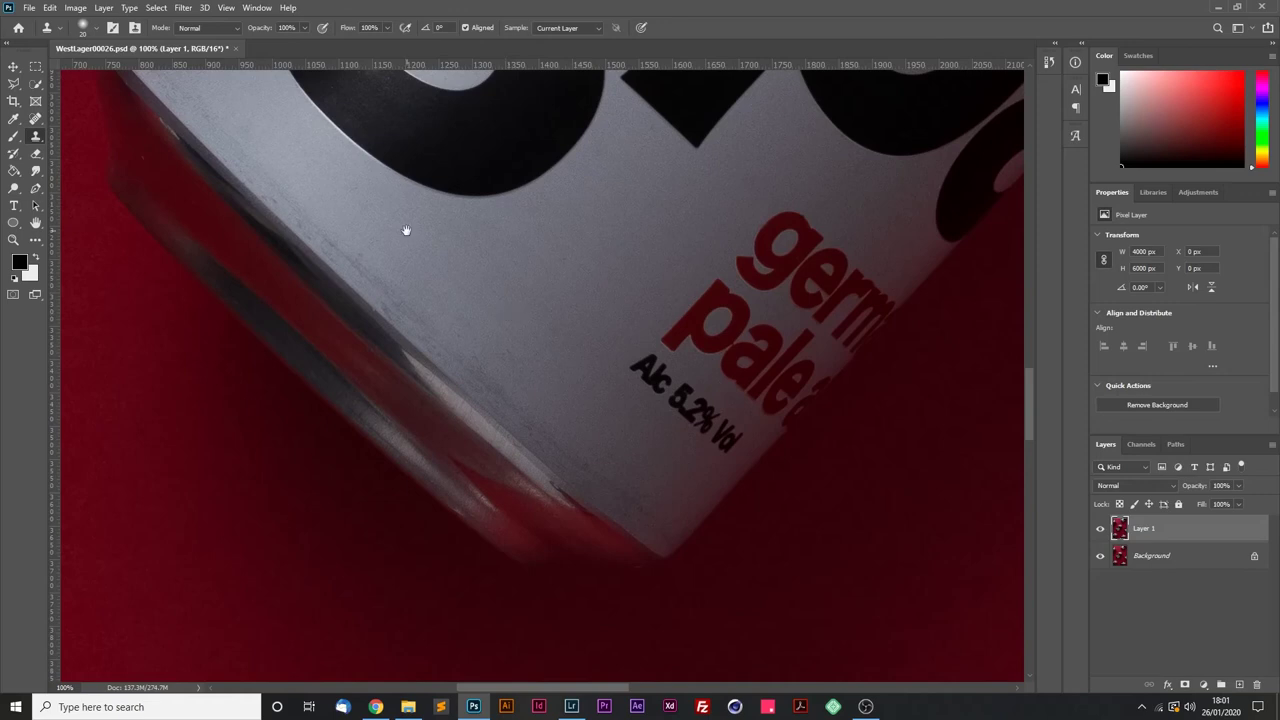
drag(406, 230, 586, 410)
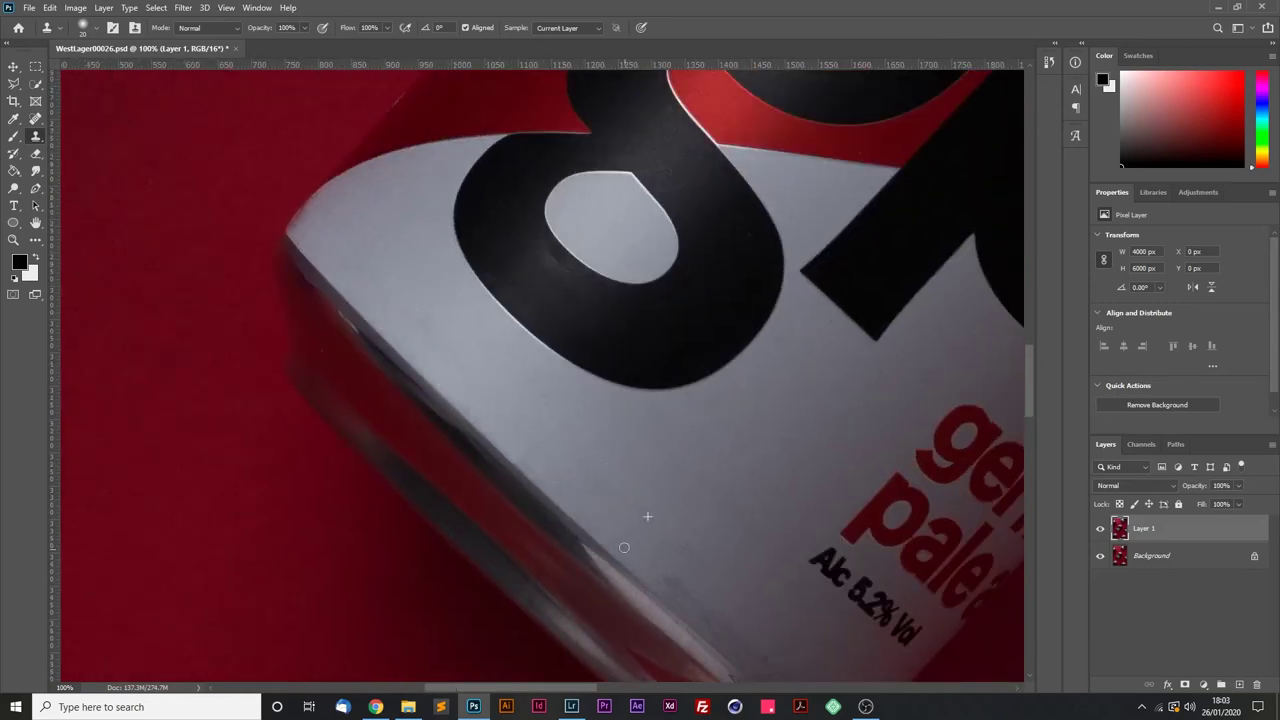
drag(652, 572, 497, 343)
drag(494, 295, 394, 306)
drag(423, 423, 490, 378)
scroll(490, 378, up, 5)
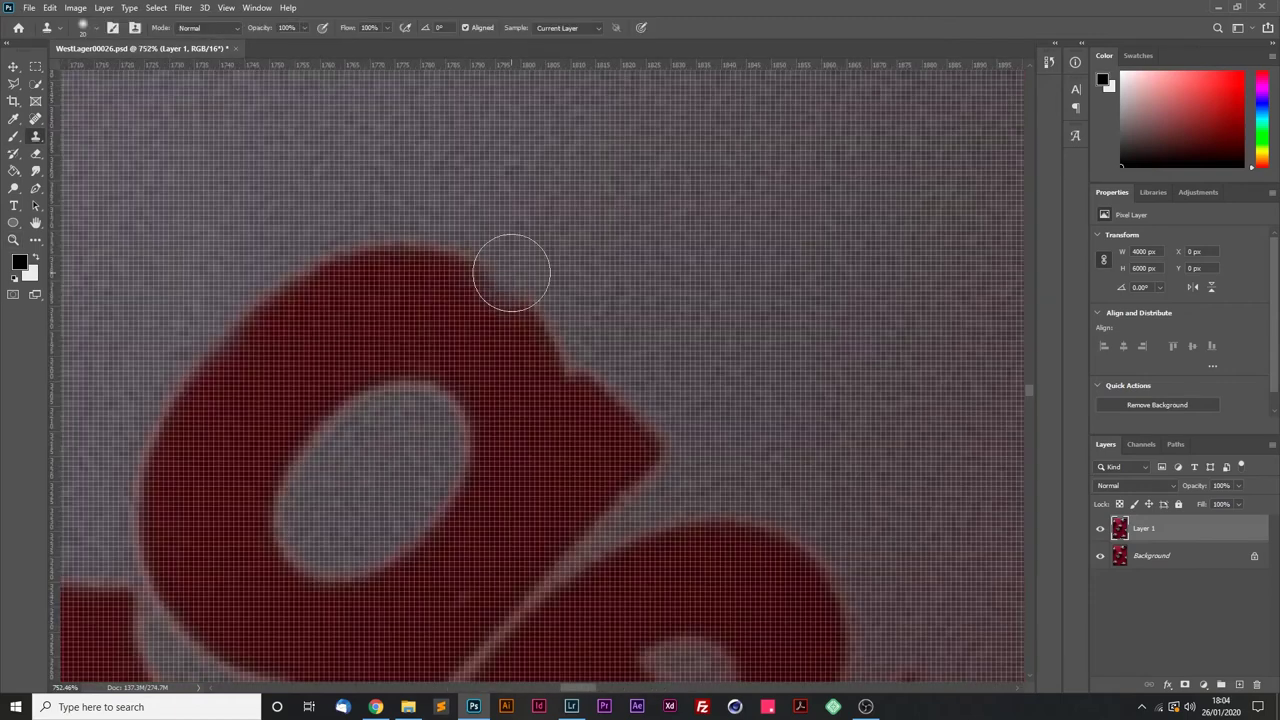
scroll(474, 277, down, 4)
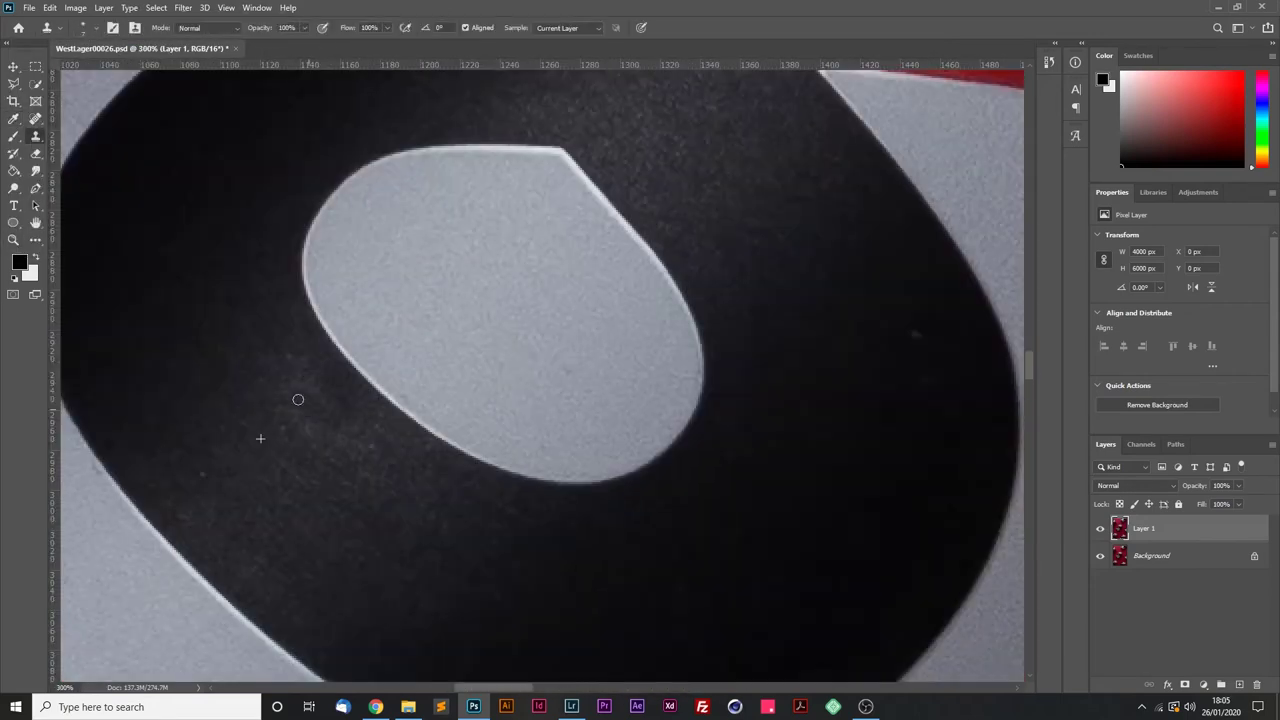
scroll(277, 343, right, 10)
scroll(277, 343, down, 3)
scroll(591, 605, down, 5)
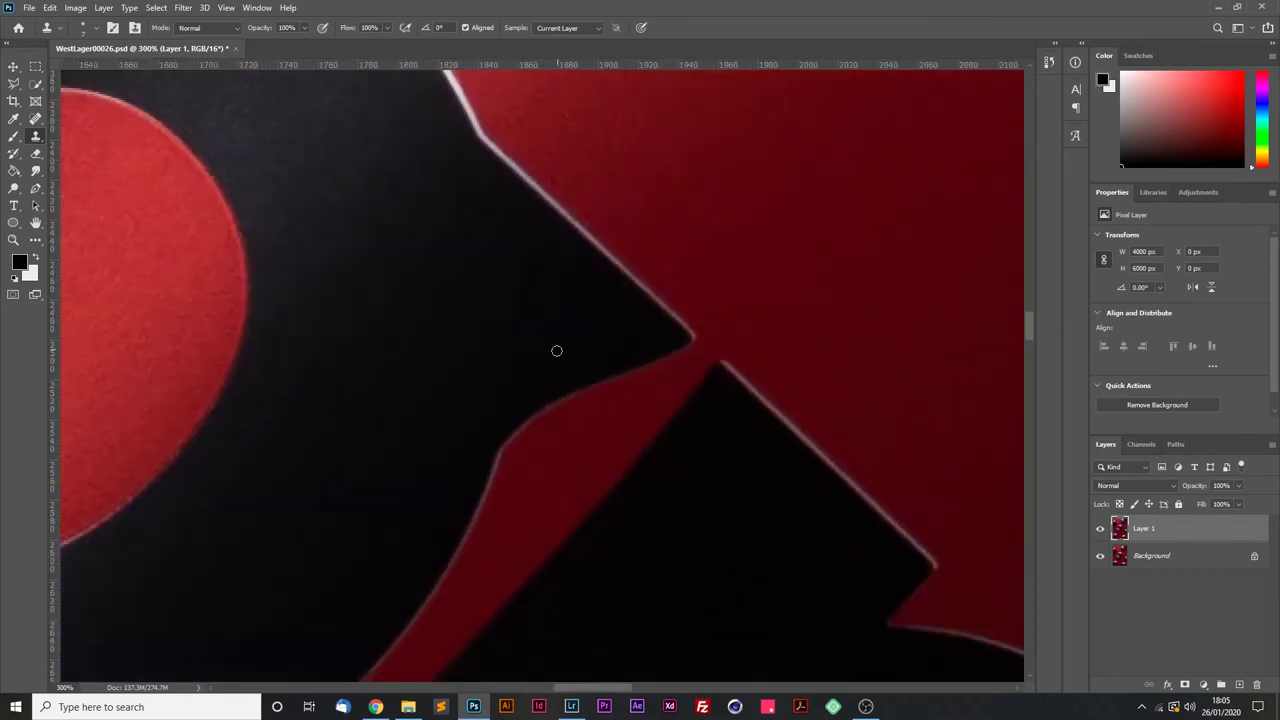
scroll(426, 343, right, 5)
scroll(829, 414, up, 5)
scroll(661, 376, down, 5)
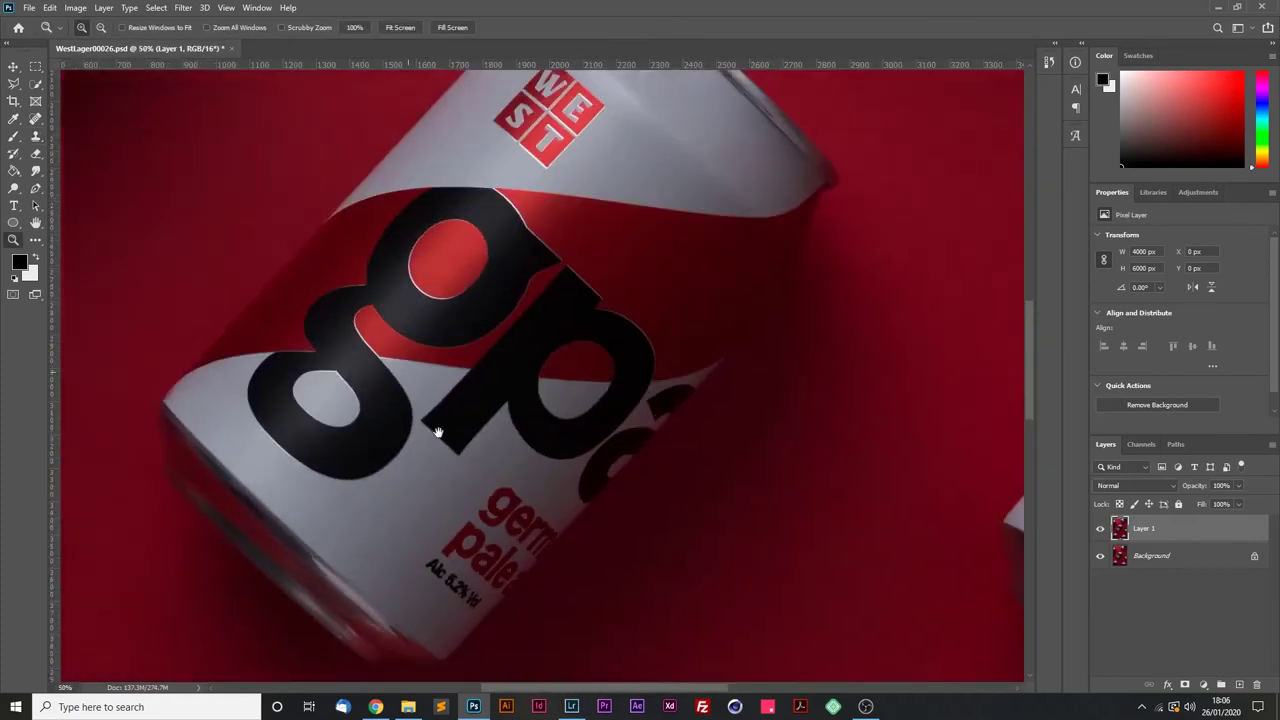
scroll(354, 342, up, 4)
drag(650, 379, 530, 258)
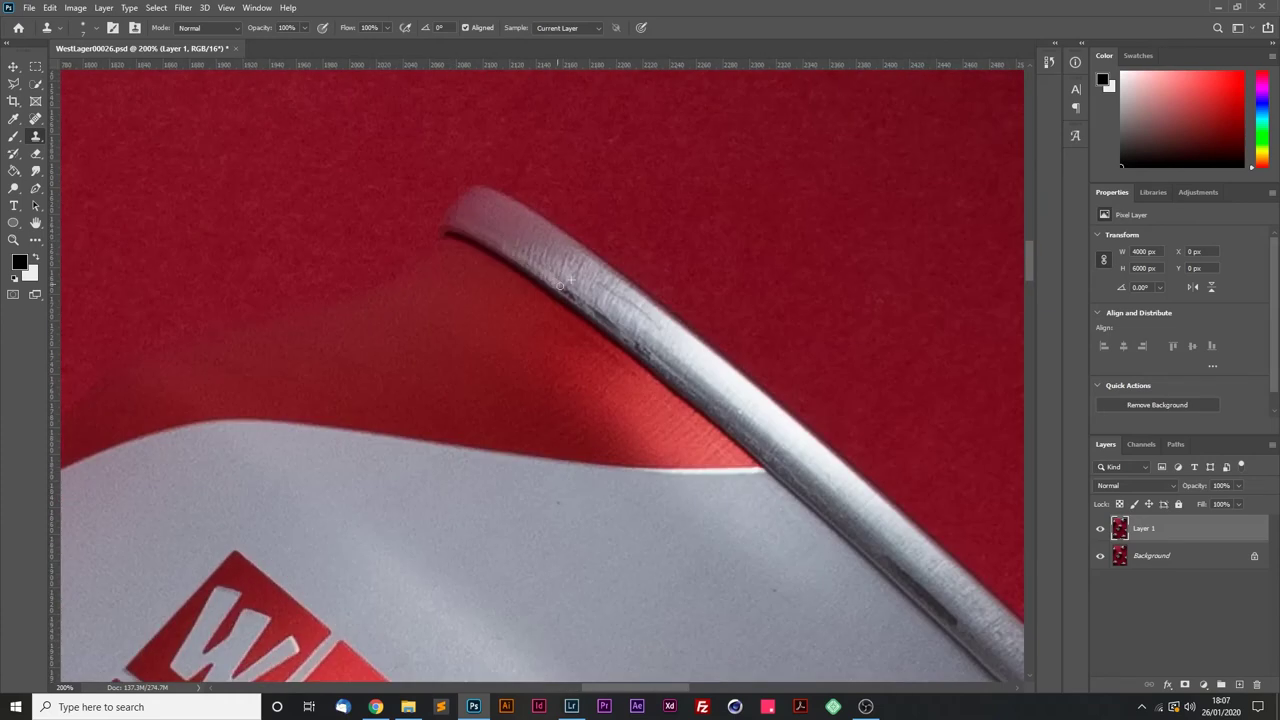
mouse_move(632, 306)
mouse_down()
mouse_move(440, 215)
mouse_move(455, 240)
mouse_up()
scroll(440, 280, down, 3)
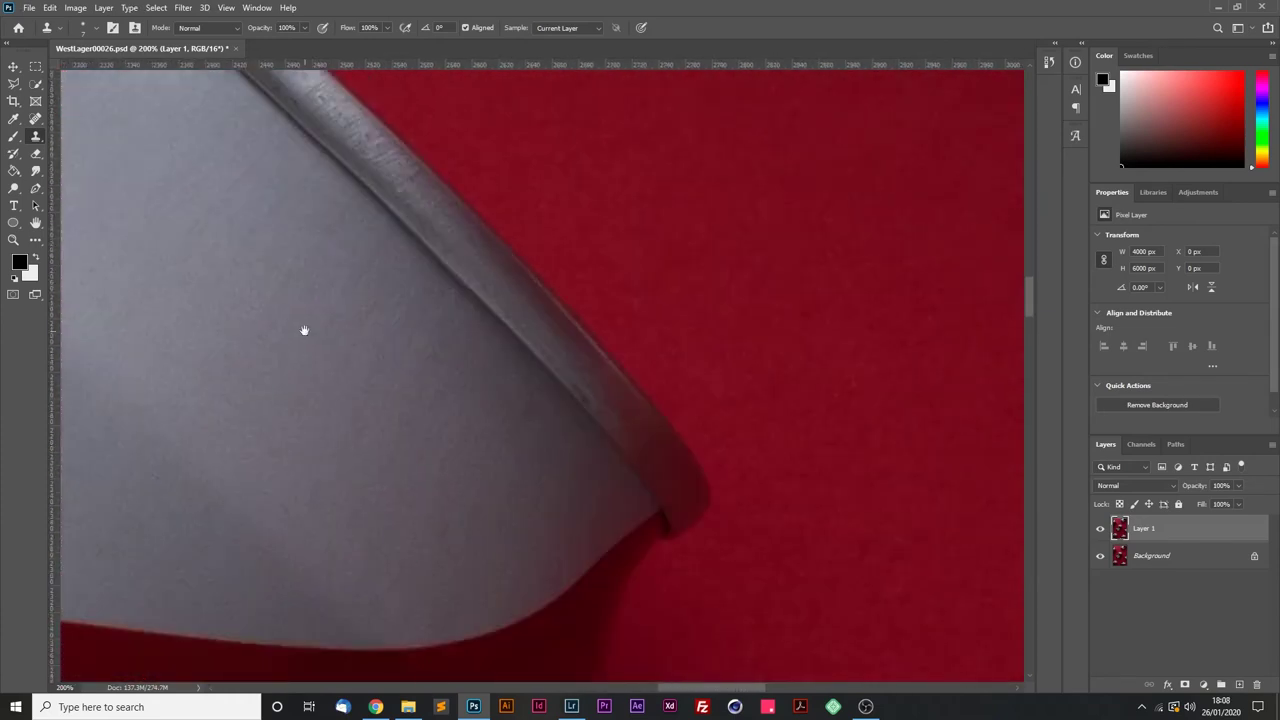
Clone clean texture over blemishes and scuffs on the can's label.
key(z)
scroll(551, 346, down, 5)
scroll(440, 316, up, 6)
key(s)
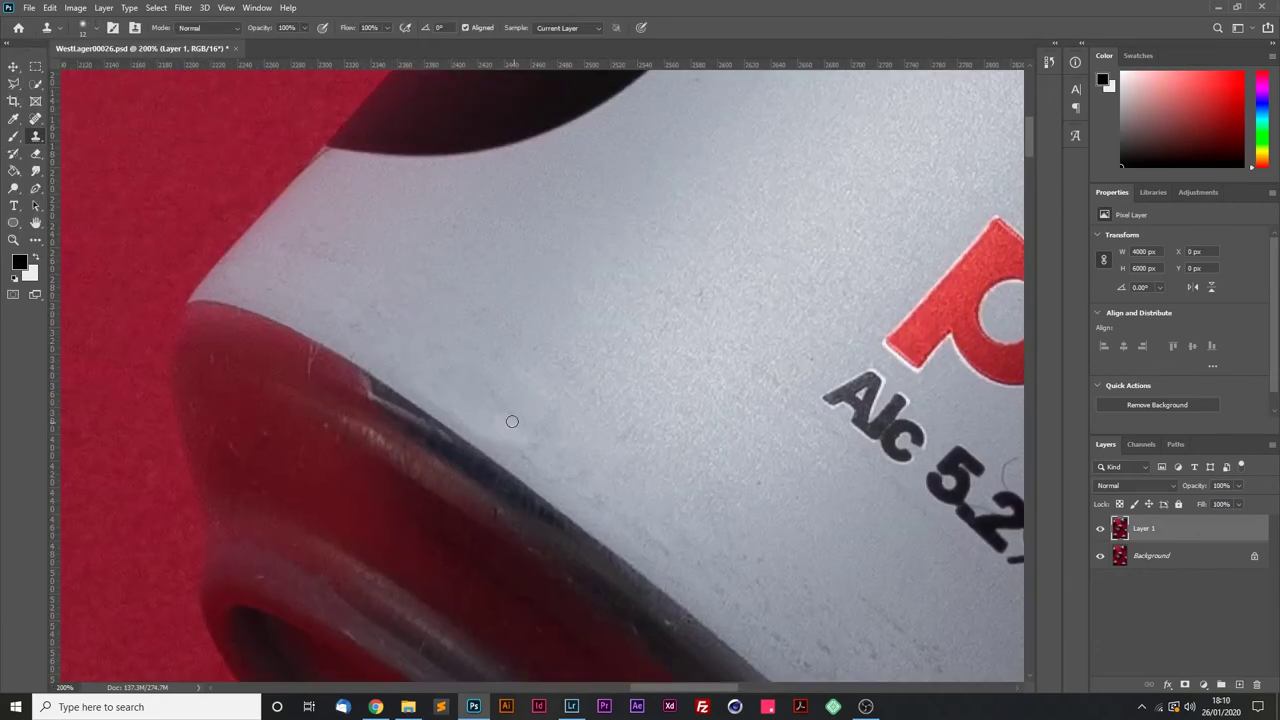
scroll(568, 373, down, 4)
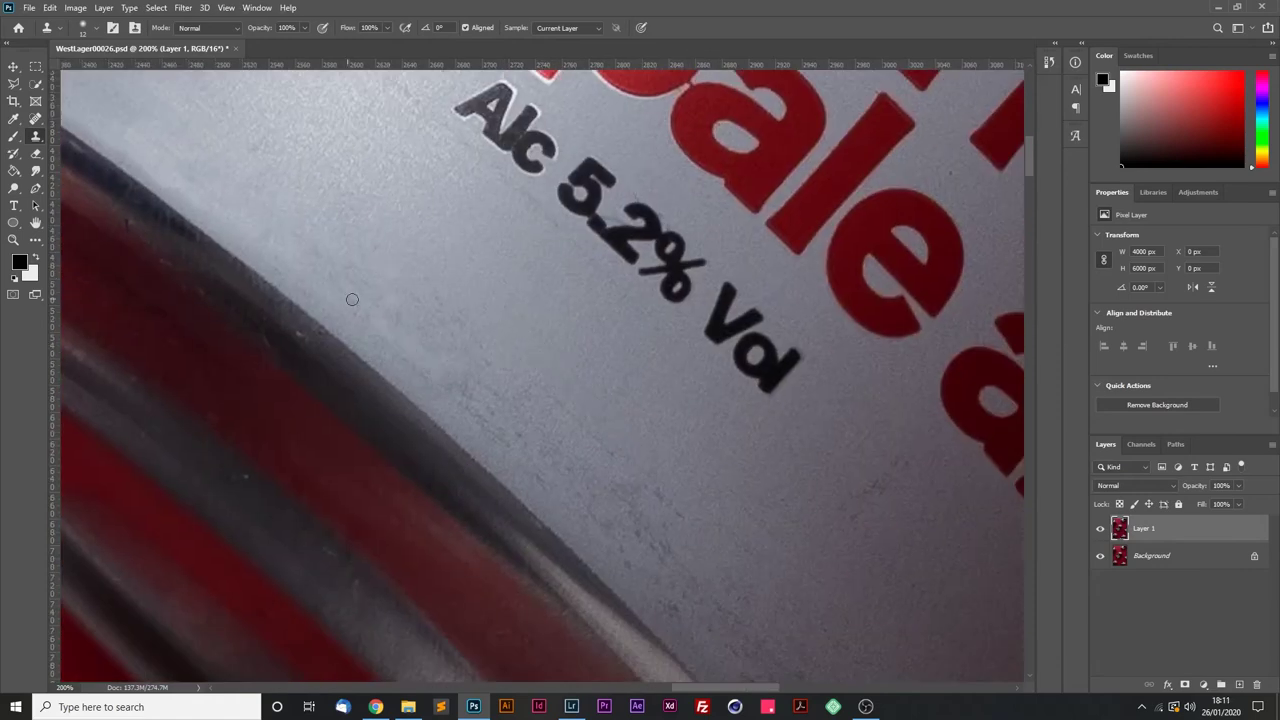
click(459, 358)
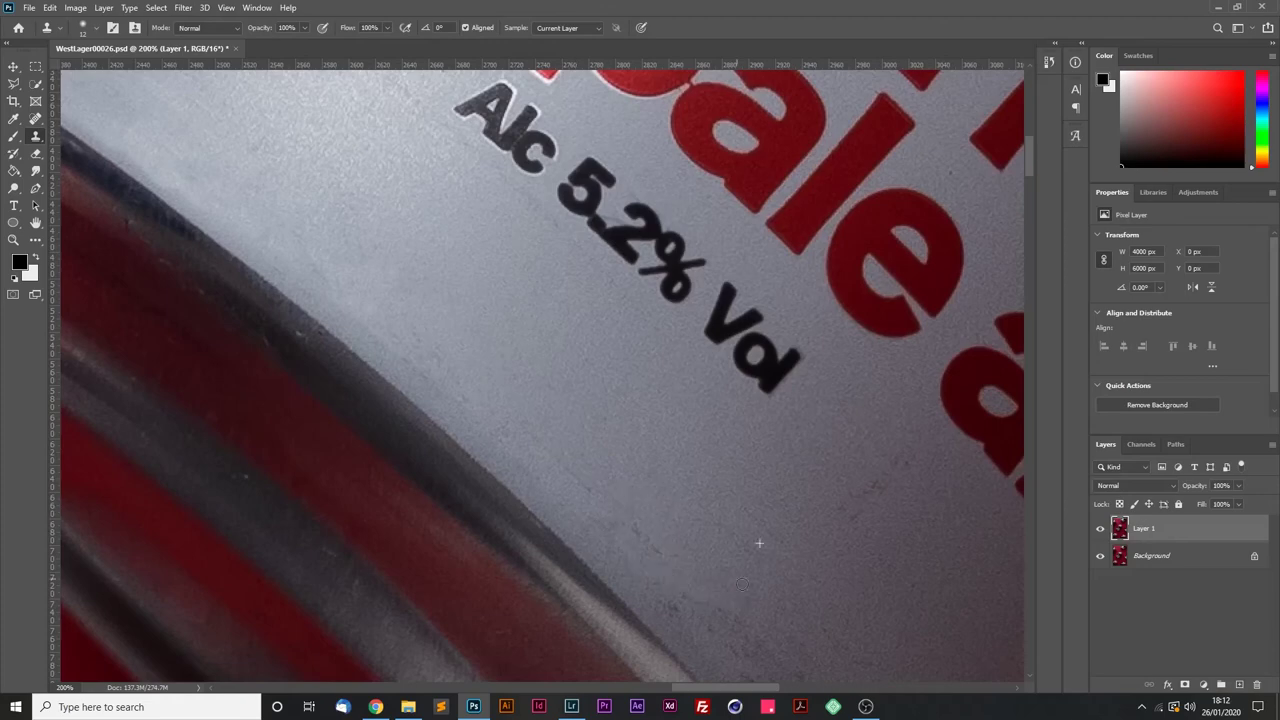
drag(880, 480, 422, 223)
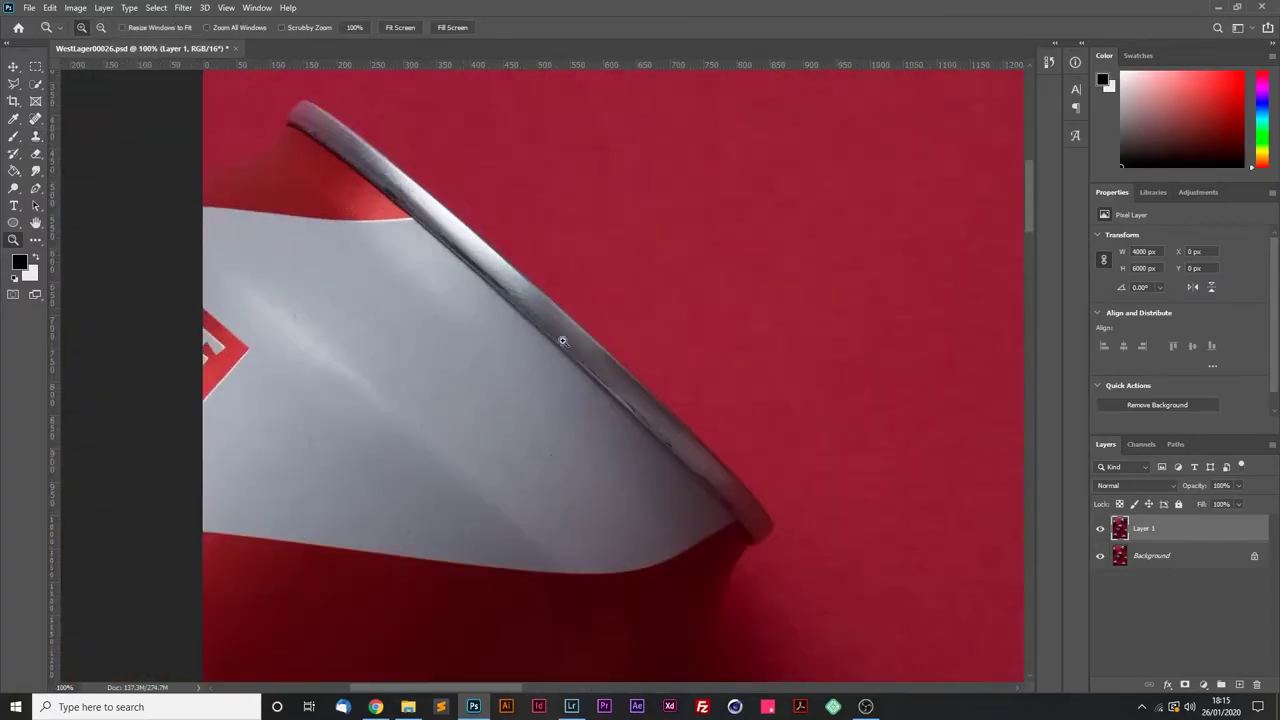
Clone over a mark on the can's grey metal rim.
key(z)
scroll(652, 343, down, 5)
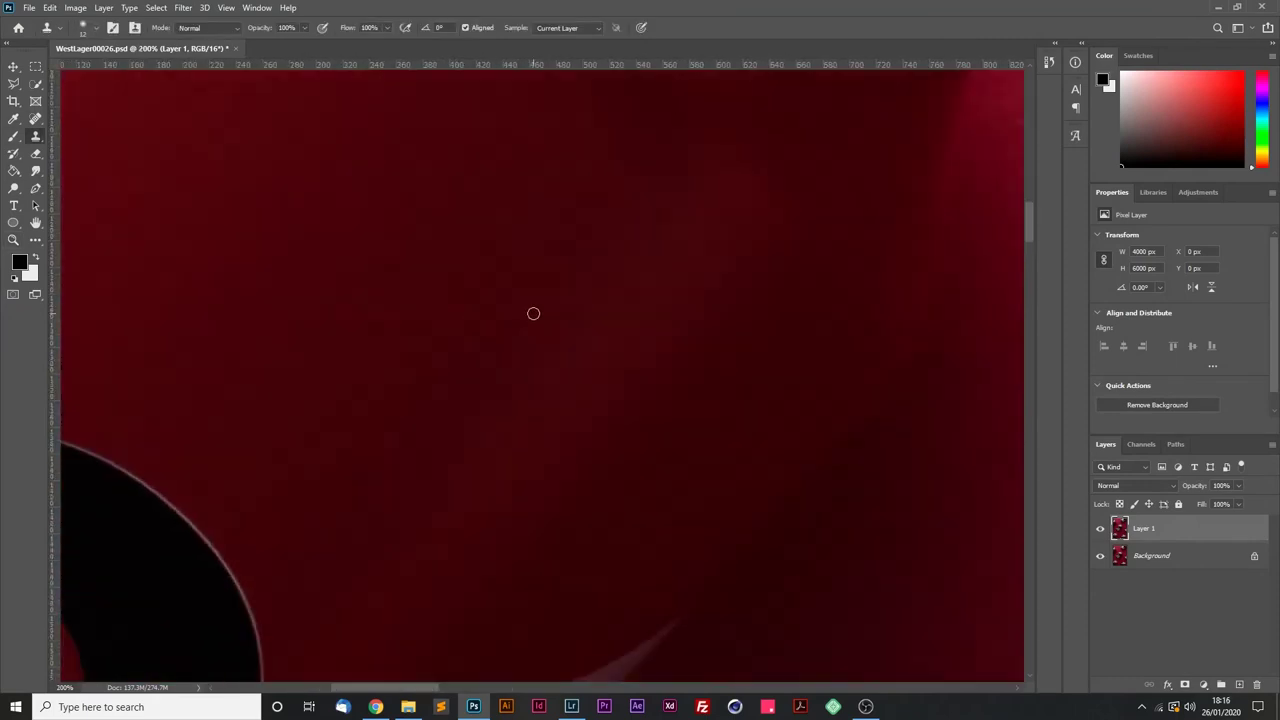
scroll(576, 287, up, 5)
key(s)
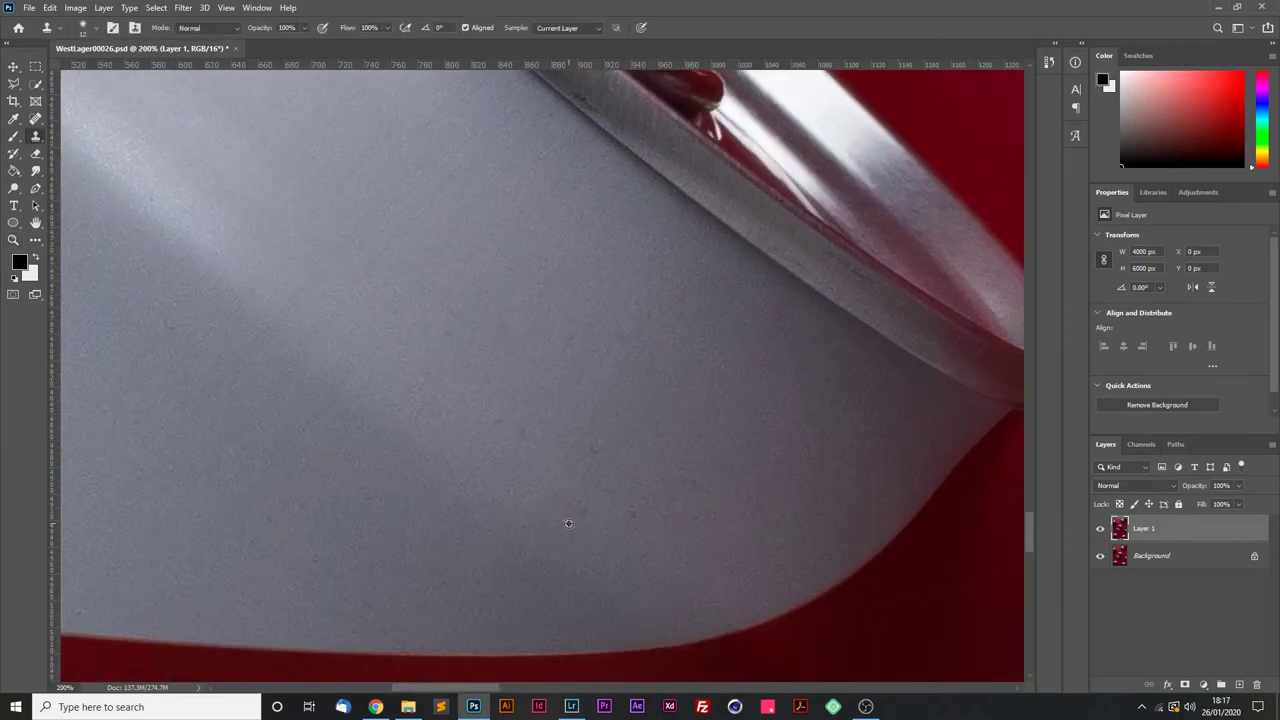
scroll(568, 523, up, 5)
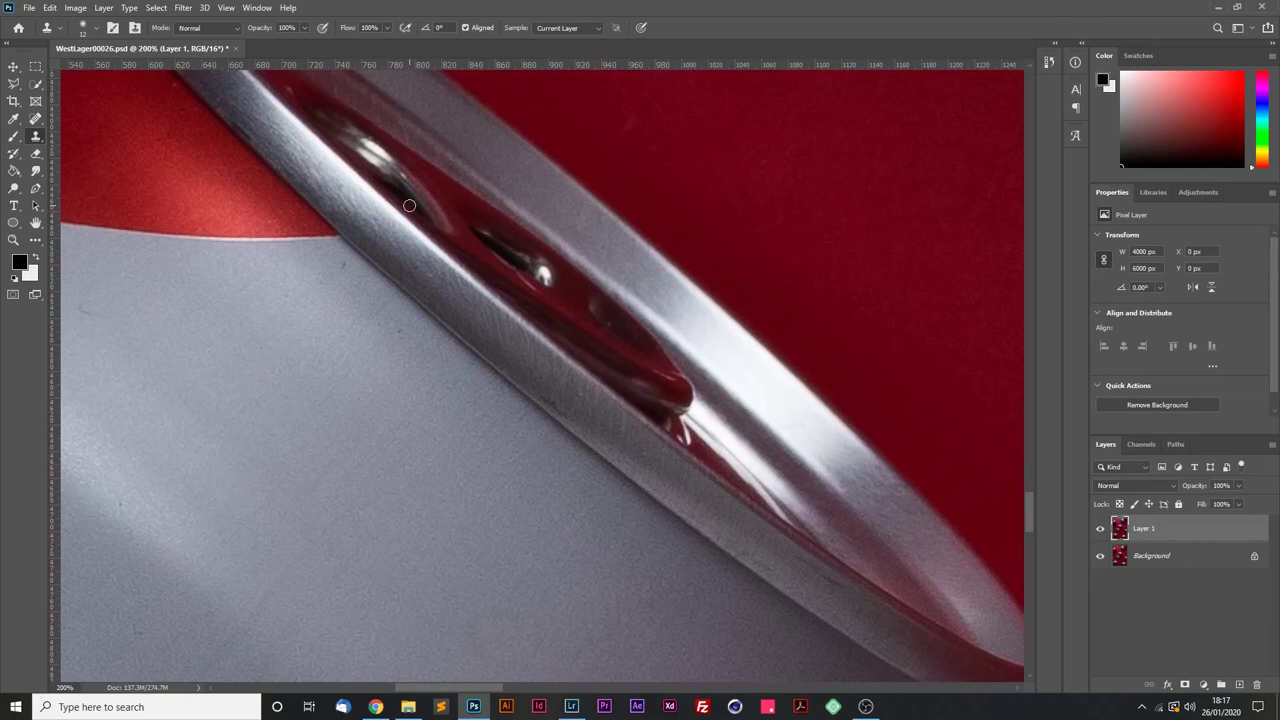
scroll(350, 277, down, 10)
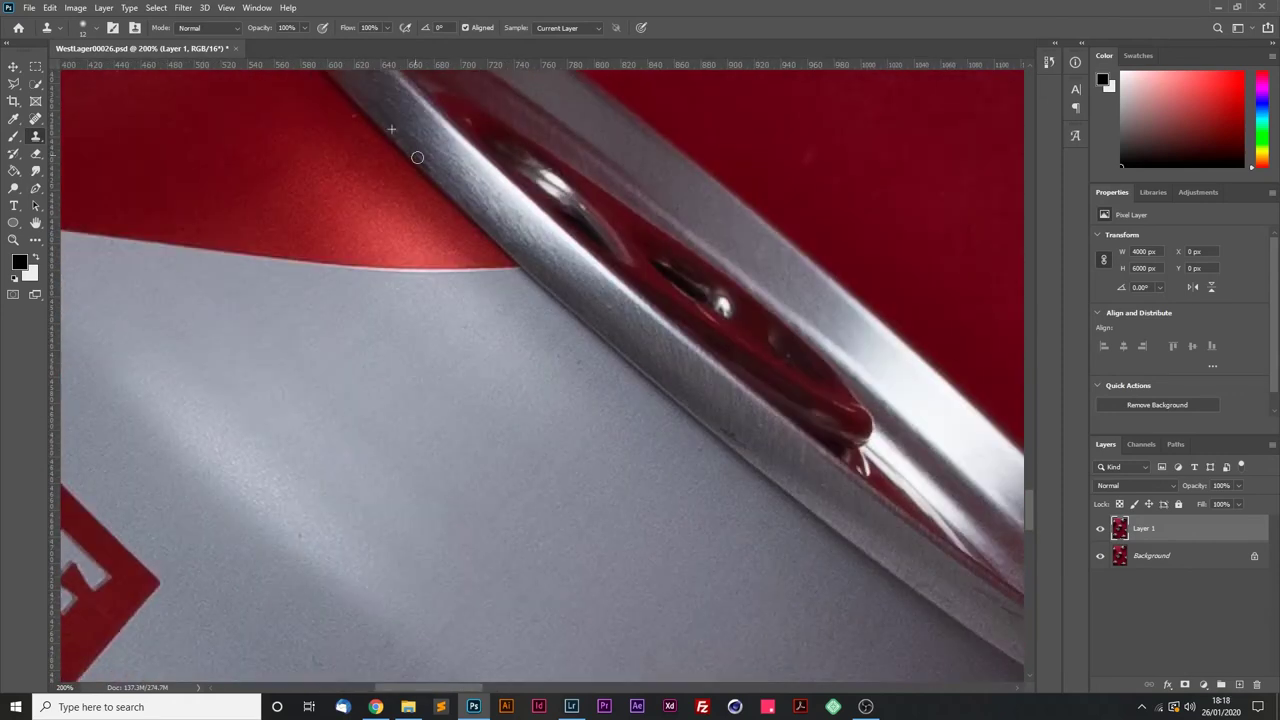
scroll(844, 319, right, 10)
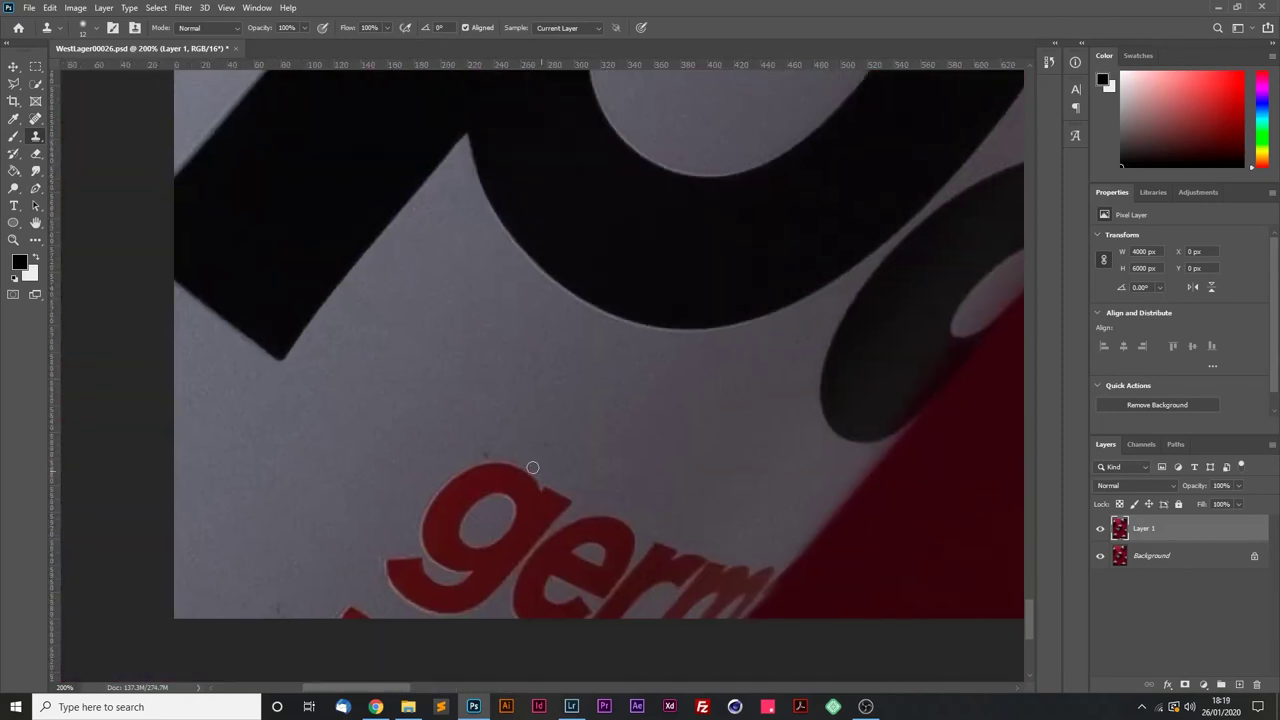
scroll(629, 325, right, 10)
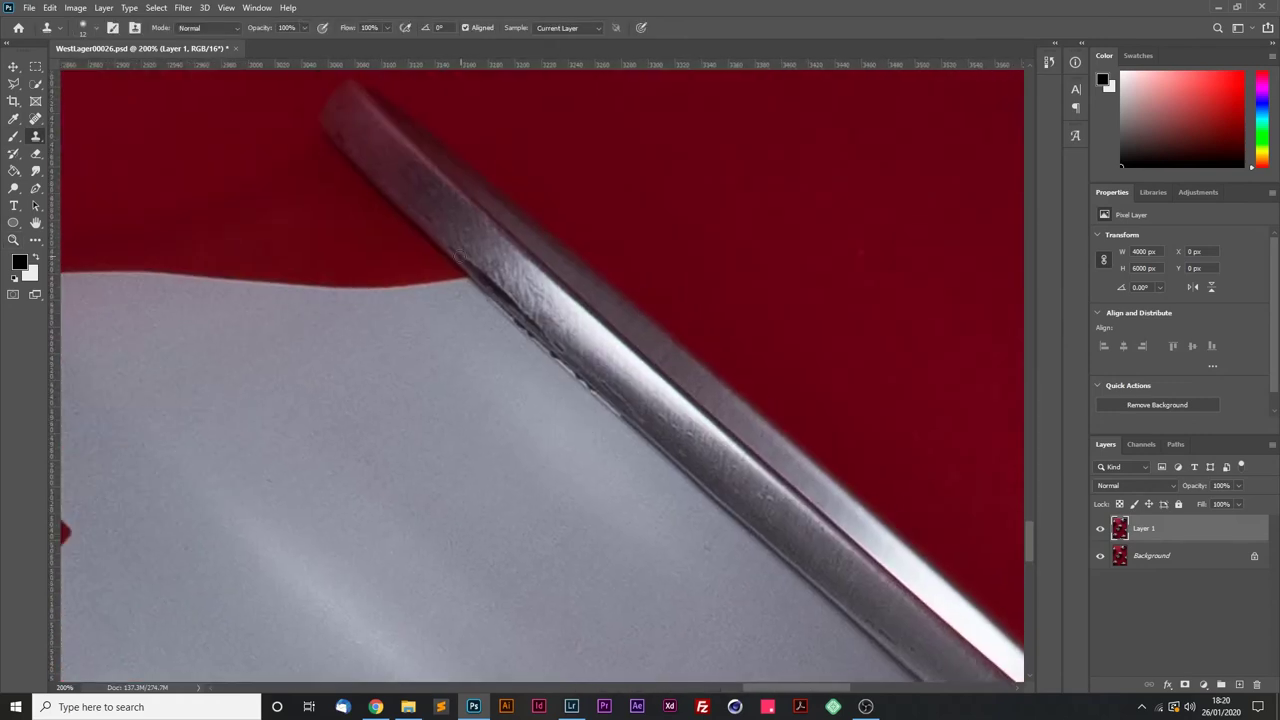
click(472, 264)
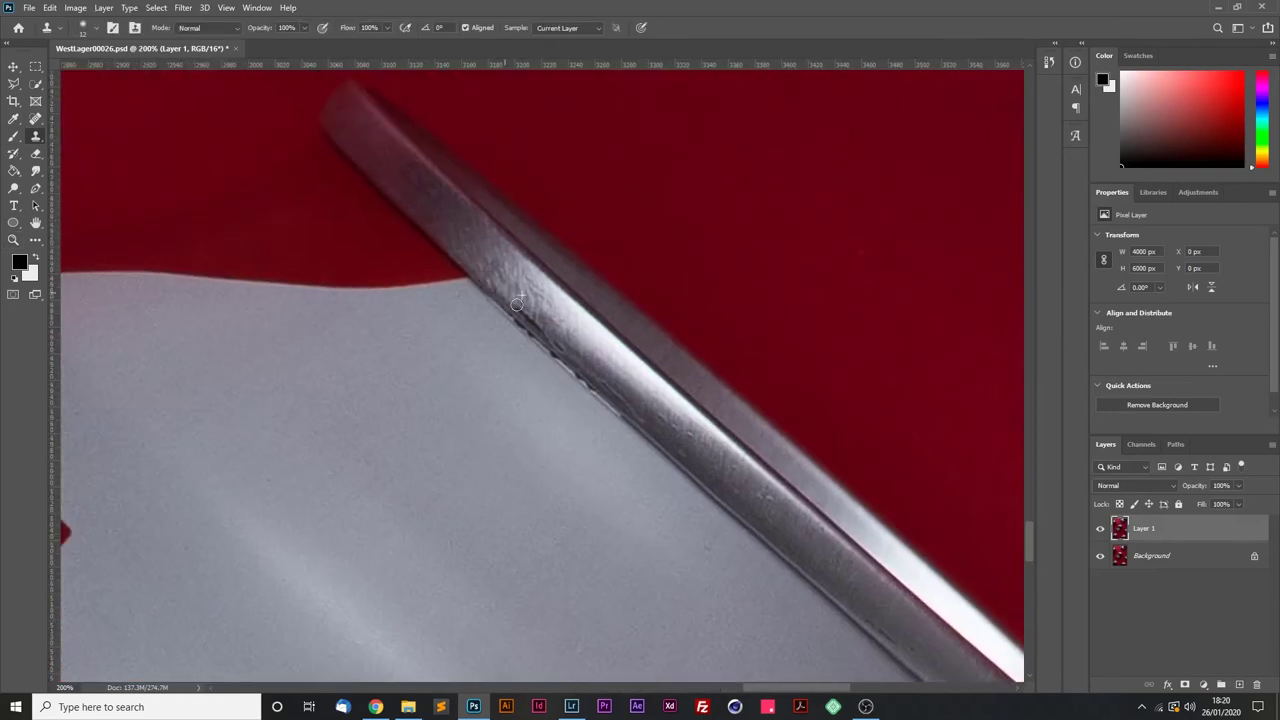
scroll(517, 303, down, 10)
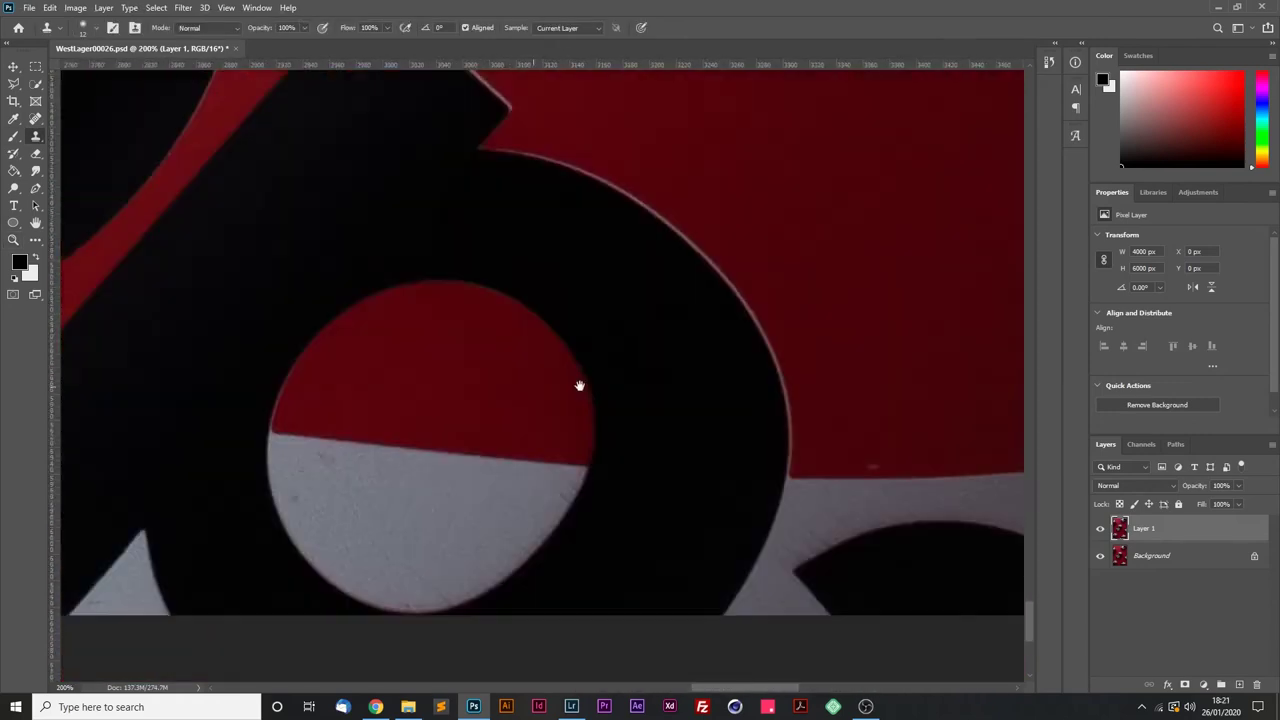
scroll(579, 385, right, 6)
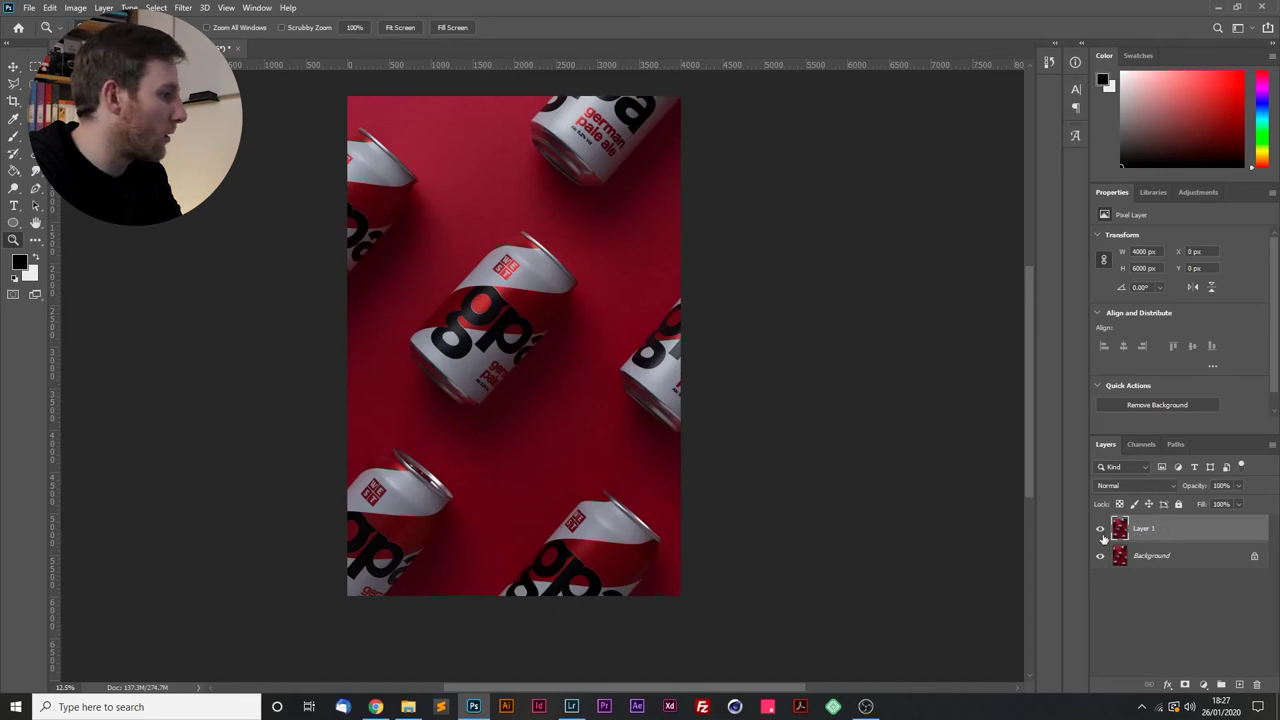
click(1101, 530)
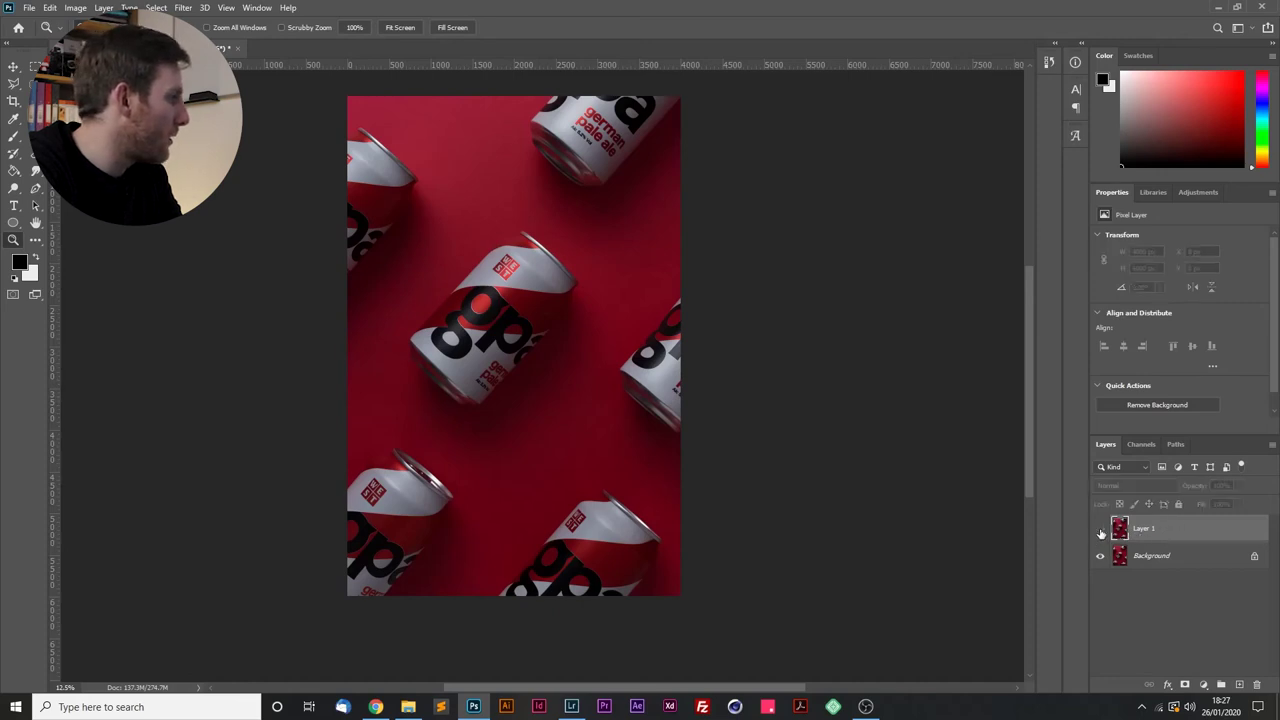
click(512, 318)
click(512, 318)
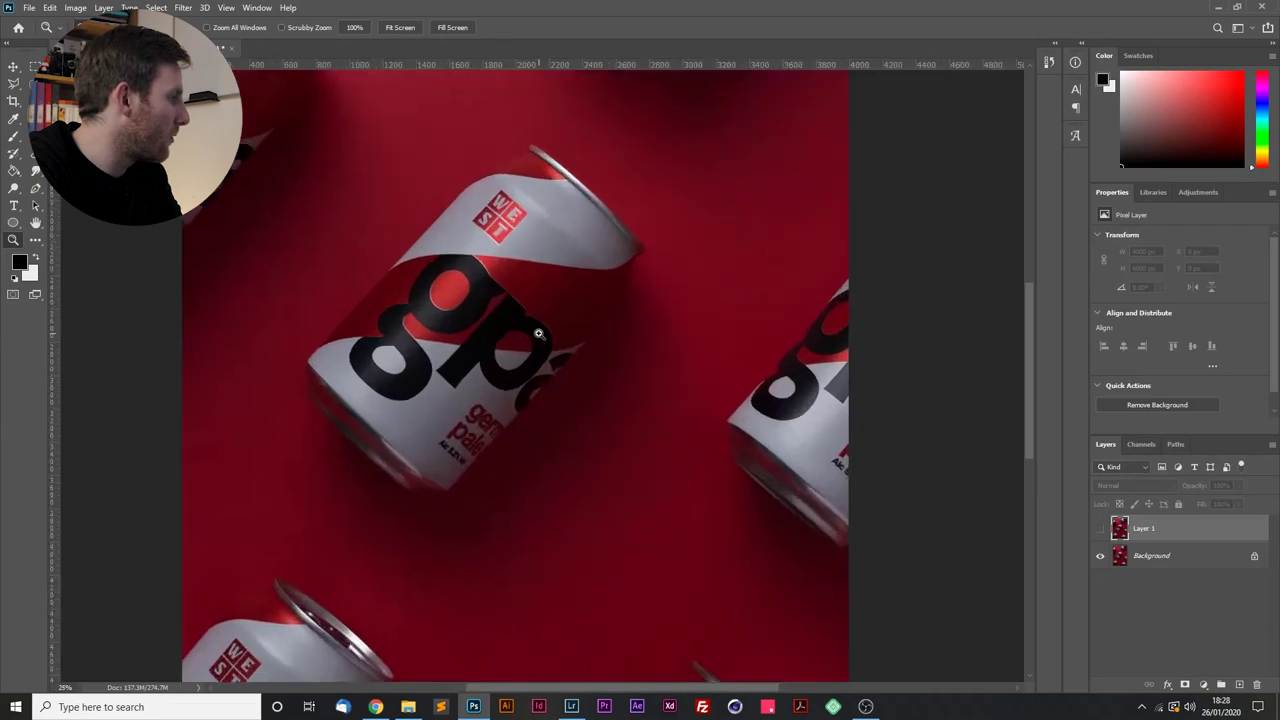
click(512, 318)
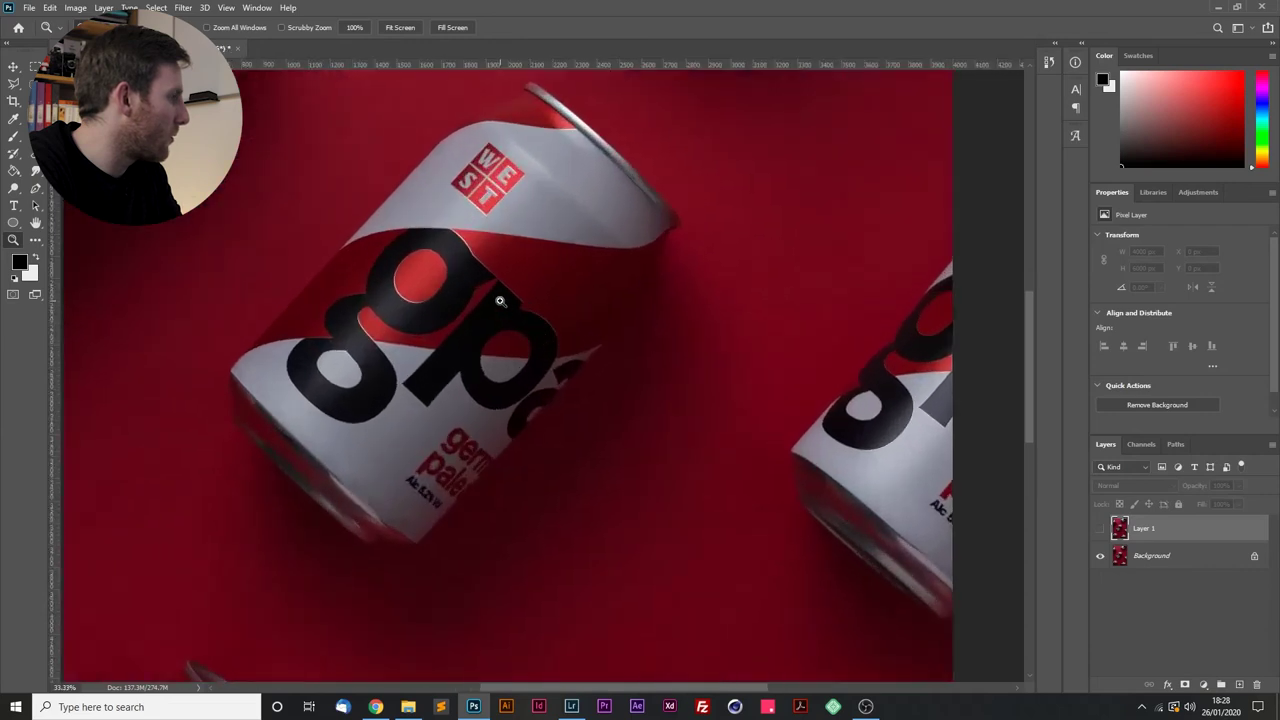
click(1100, 531)
click(1100, 531)
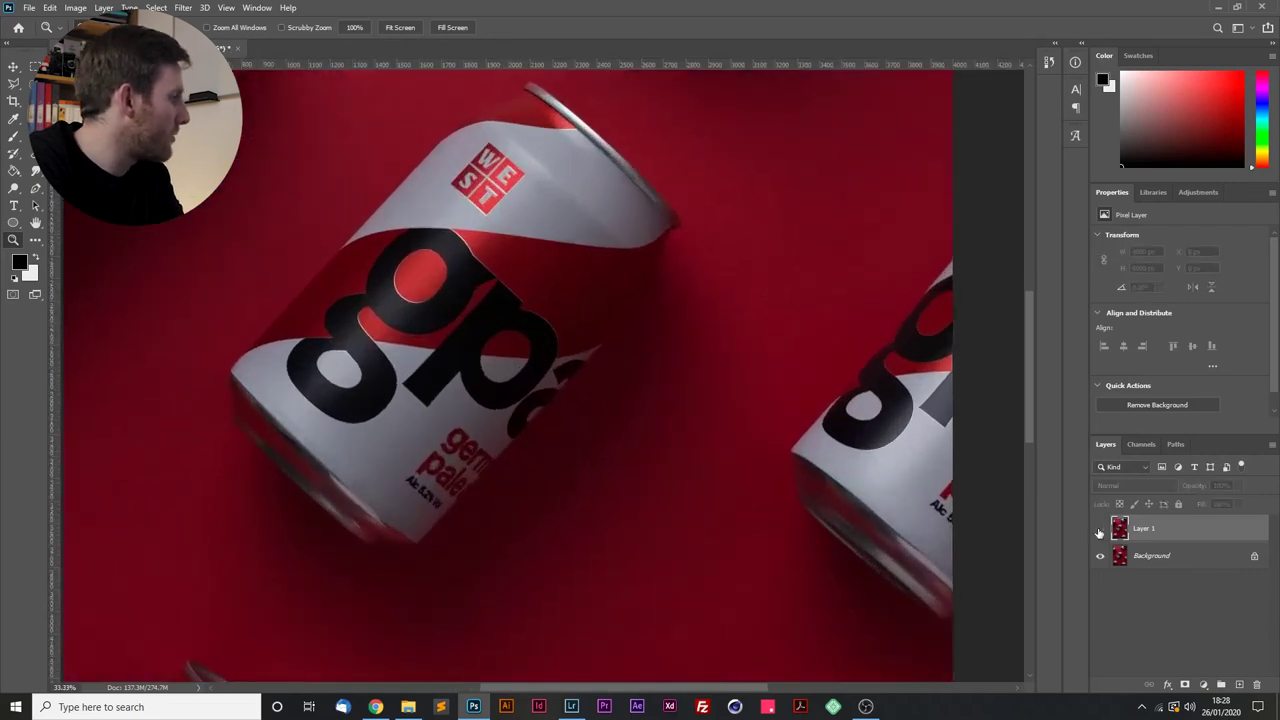
click(1100, 531)
click(1100, 531)
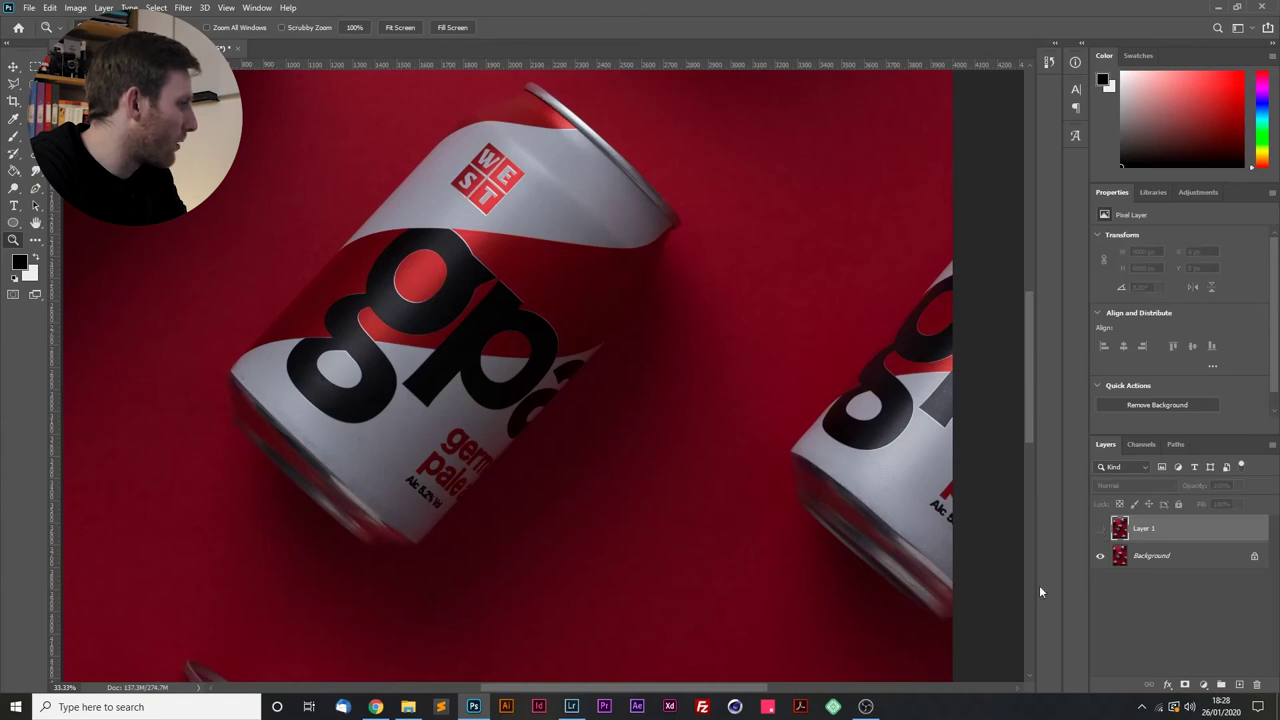
click(1100, 531)
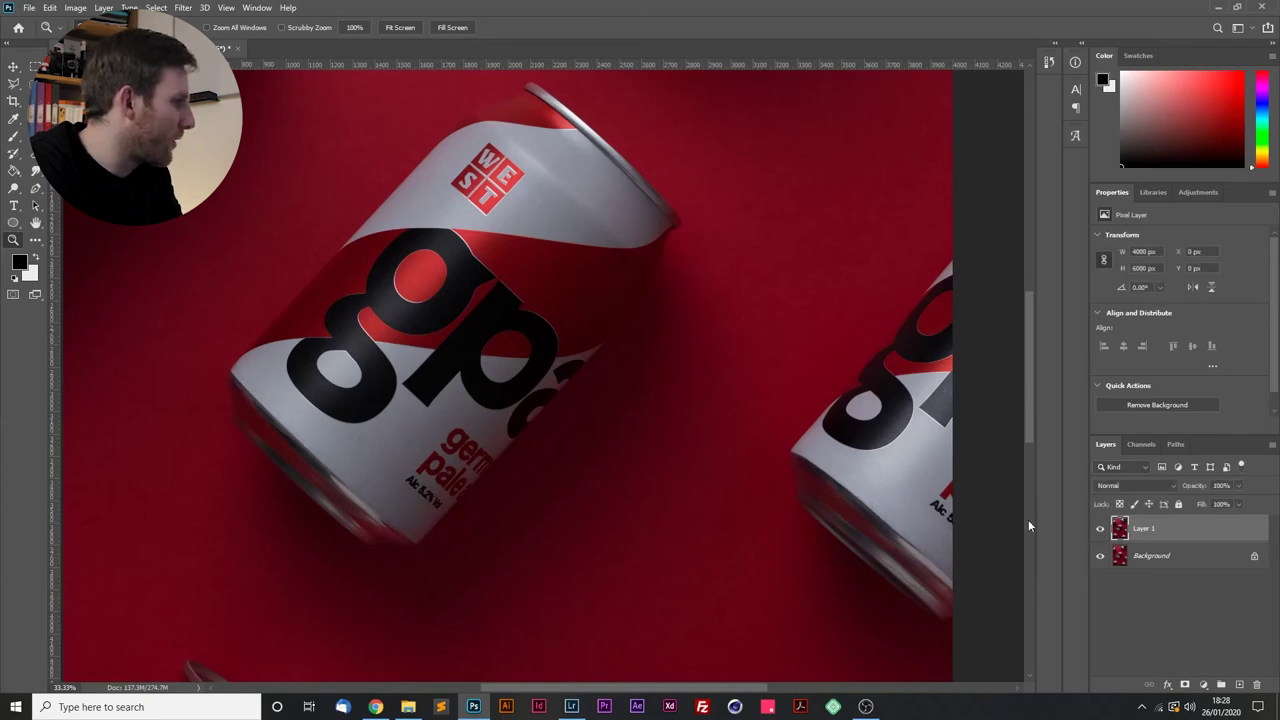
click(1101, 531)
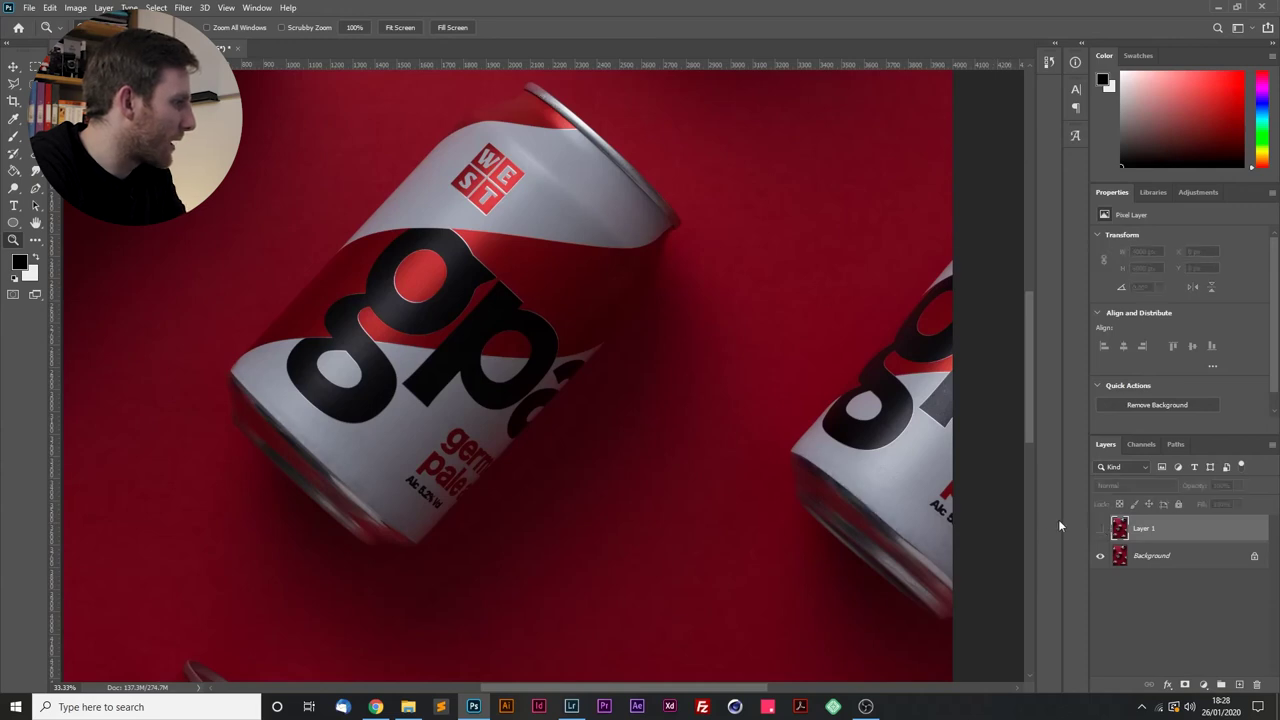
click(1100, 531)
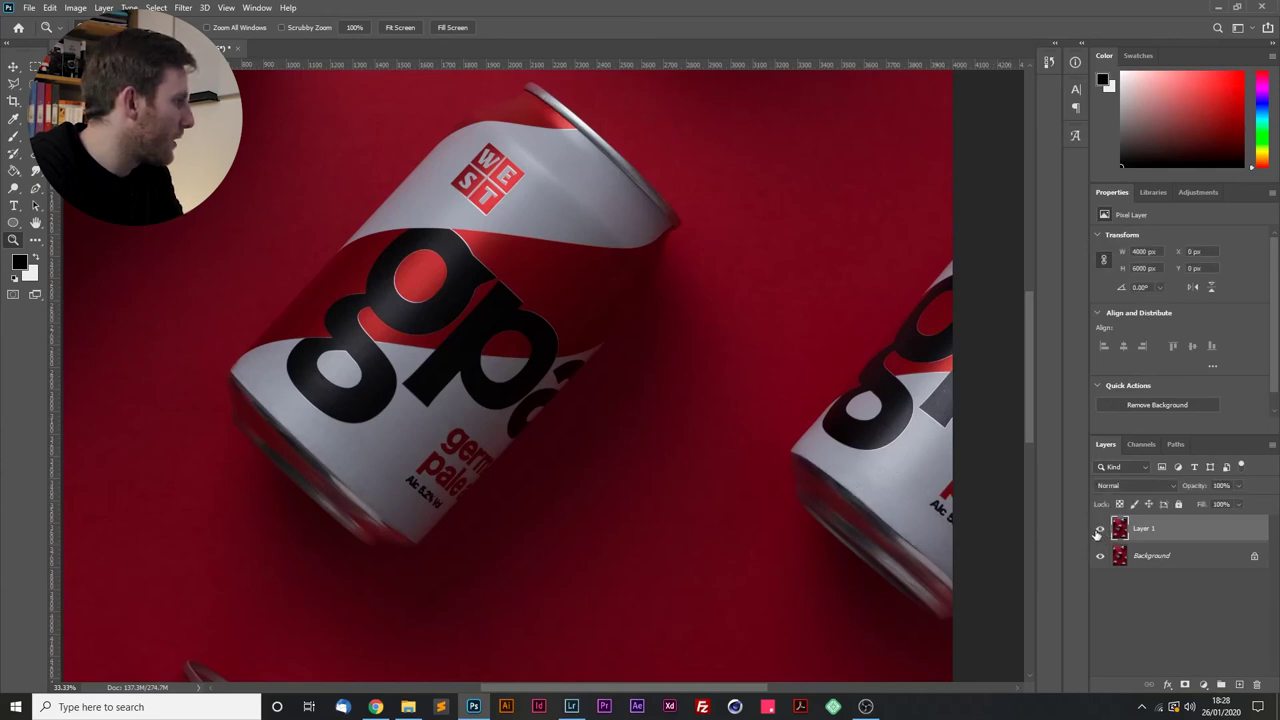
drag(405, 255, 623, 486)
click(1100, 530)
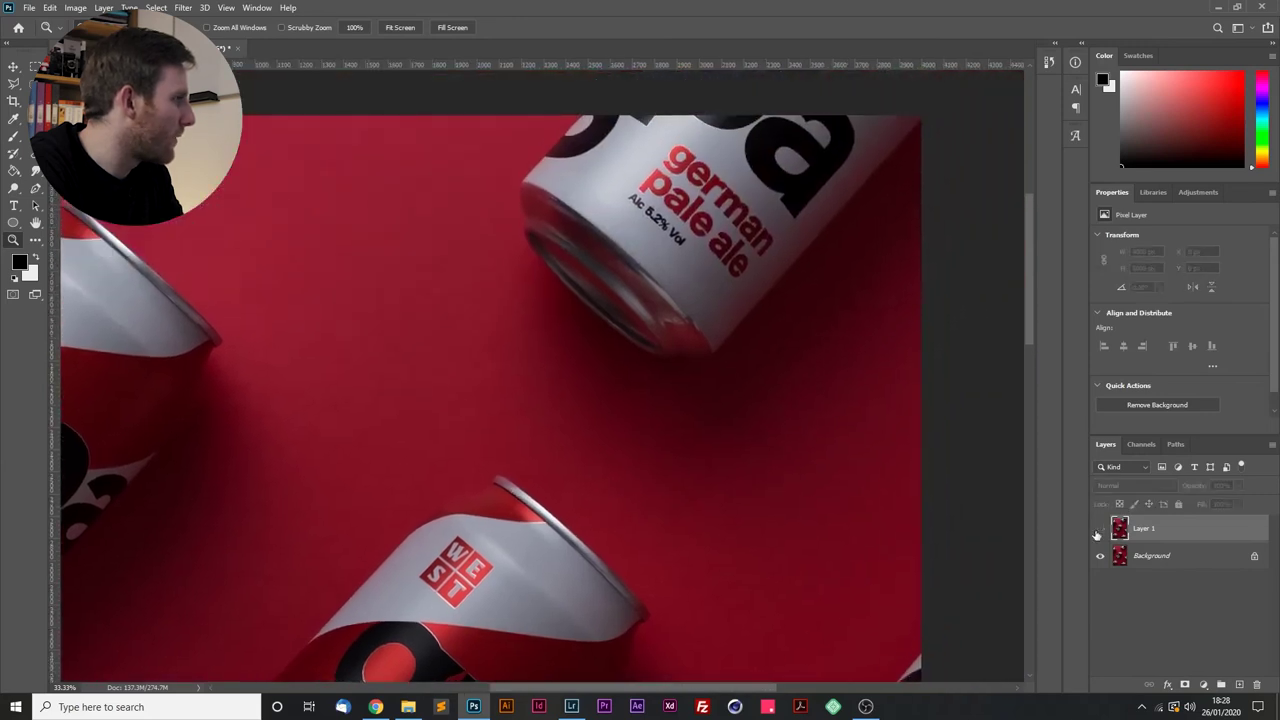
click(1100, 530)
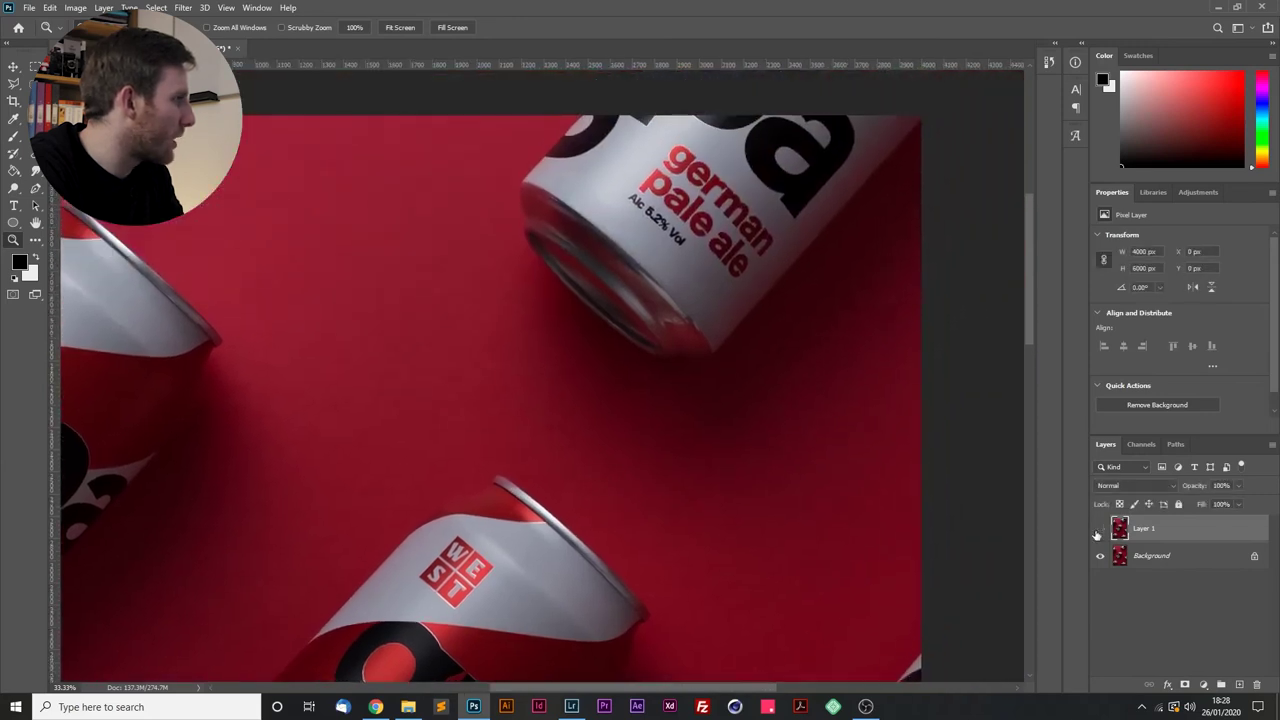
click(1100, 530)
click(1100, 530)
alt+click(450, 472)
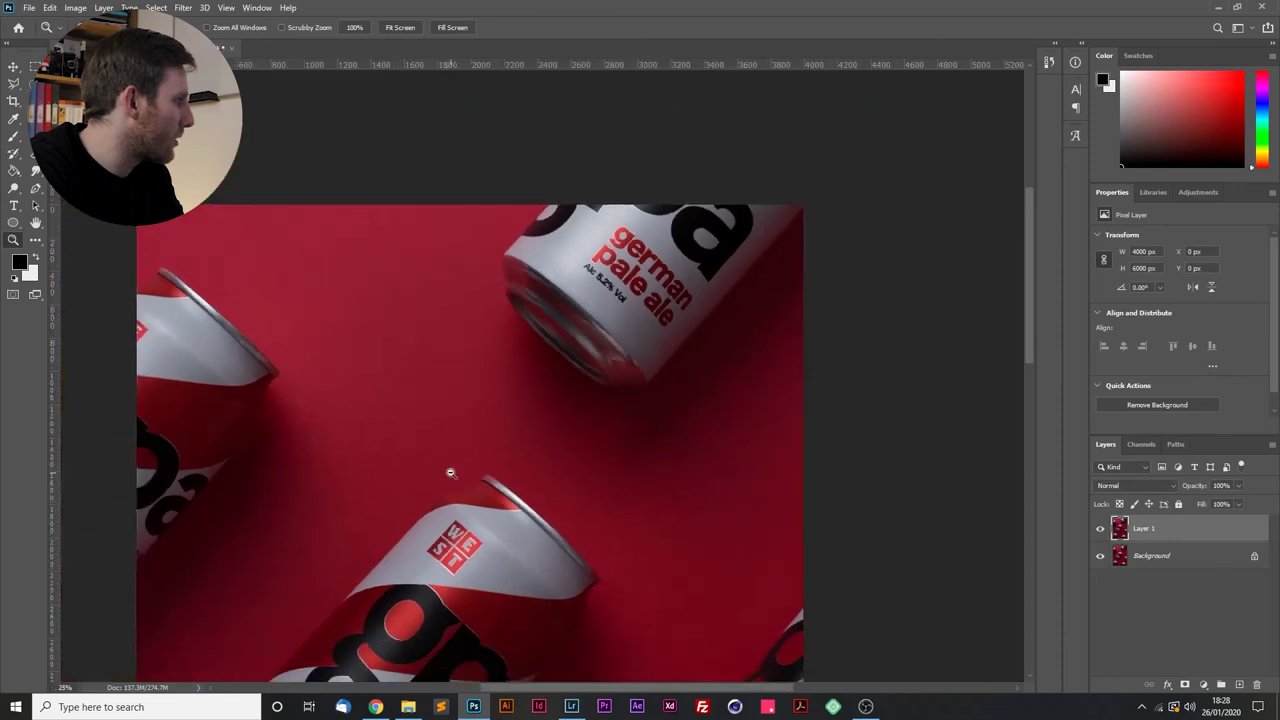
alt+click(450, 472)
alt+click(460, 488)
alt+click(558, 549)
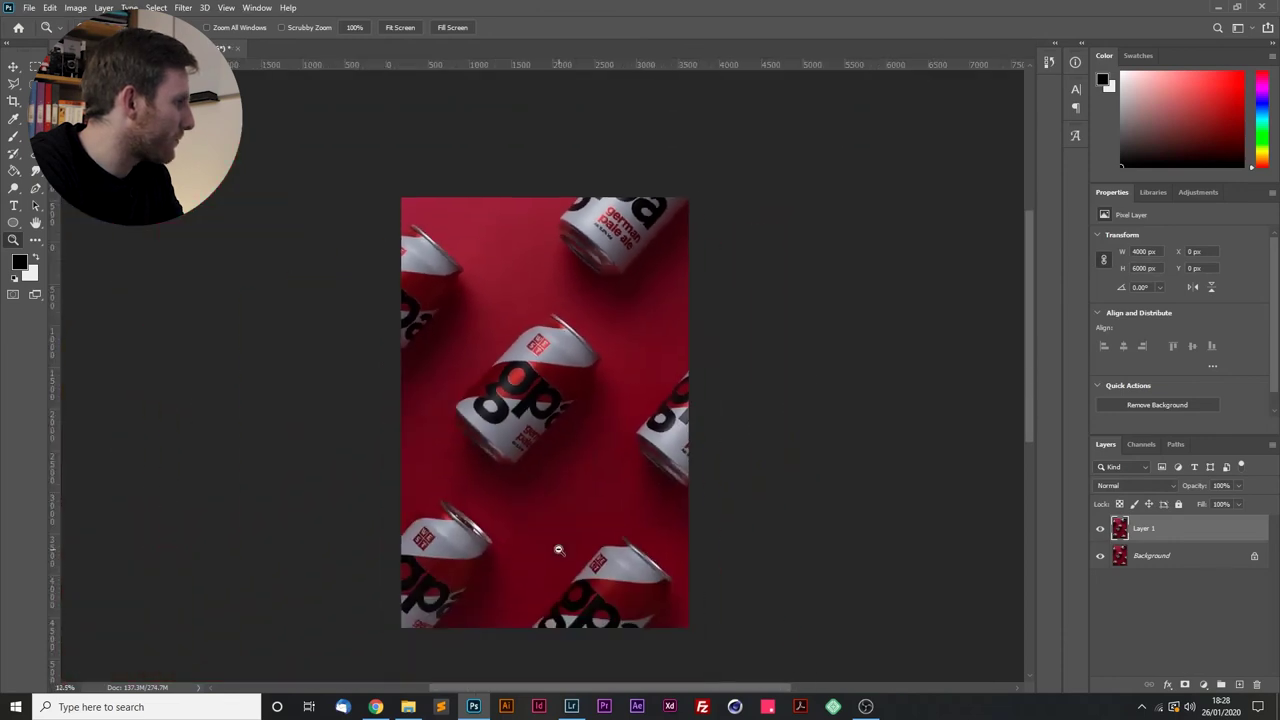
click(549, 378)
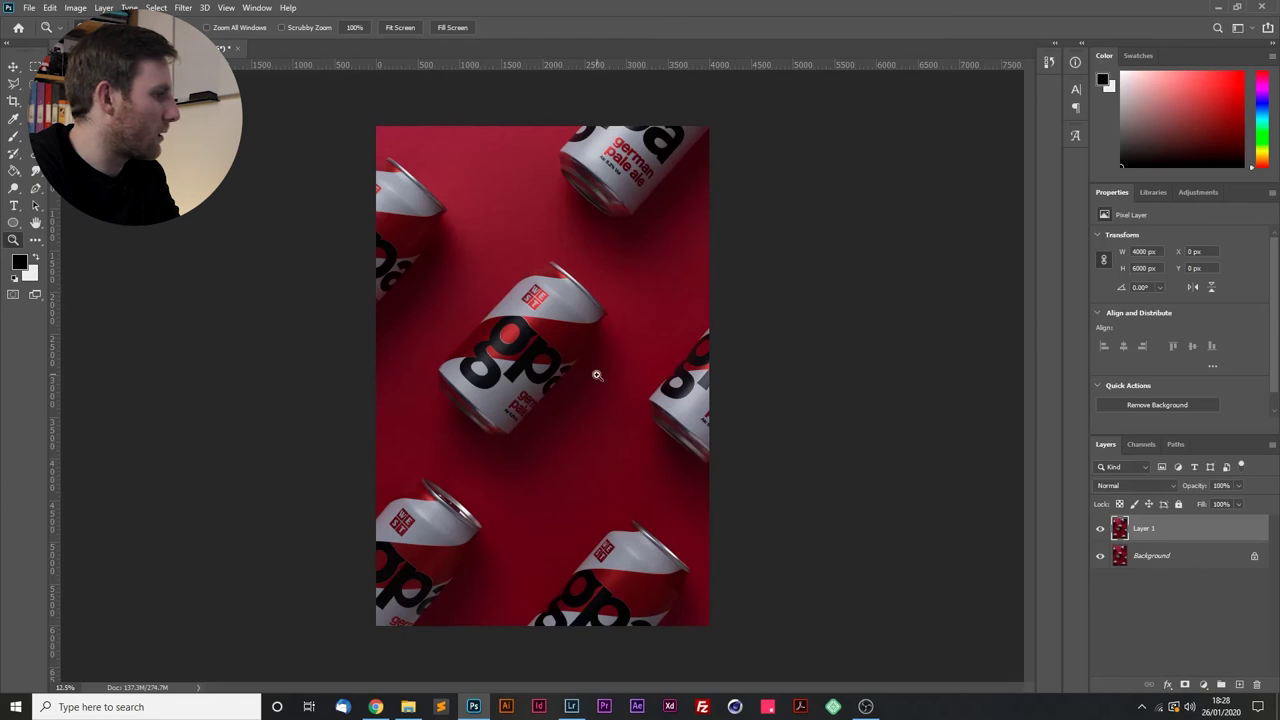
Add a Hue/Saturation adjustment layer and drag the Reds saturation slightly negative.
click(1202, 684)
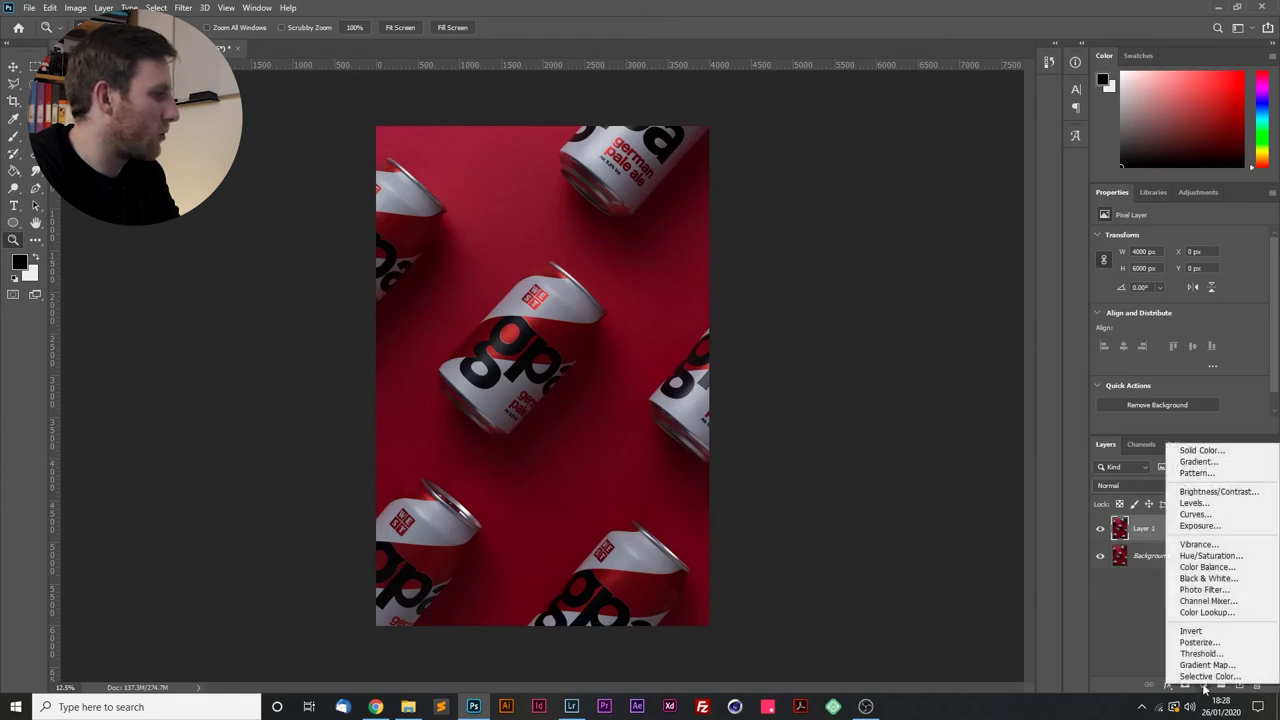
click(1220, 560)
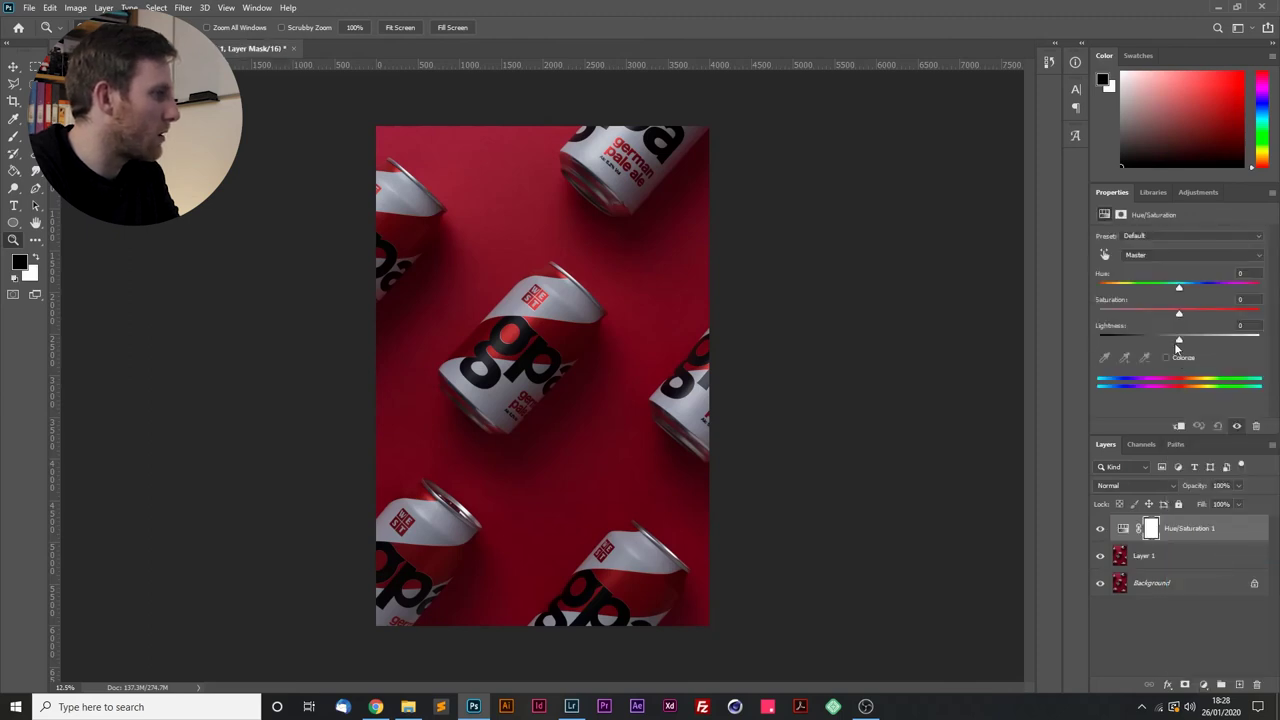
click(1182, 258)
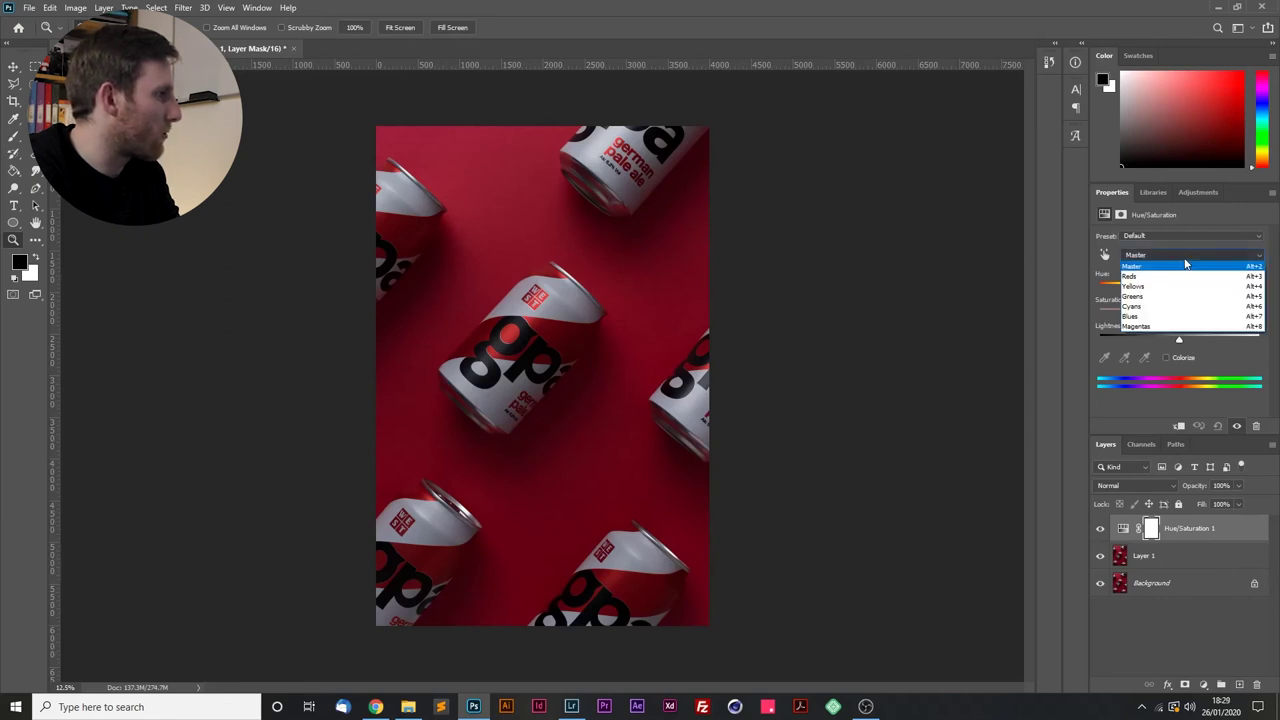
click(1179, 283)
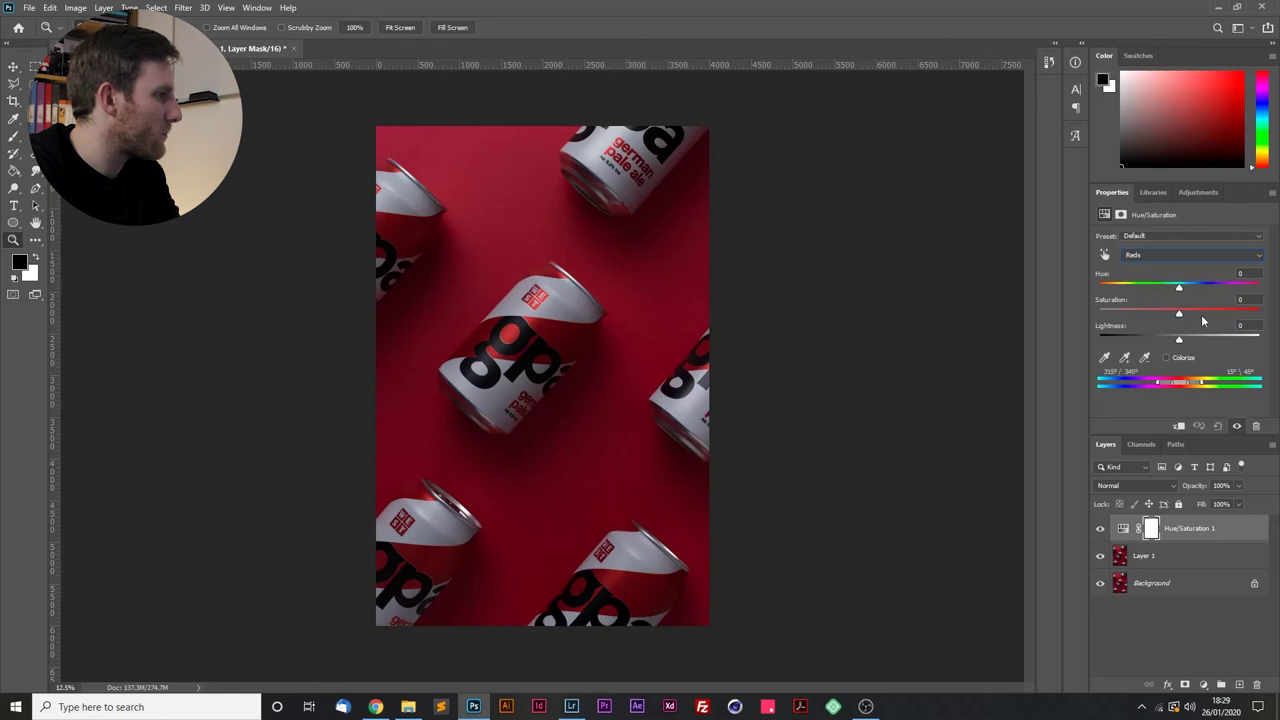
mouse_move(1180, 313)
mouse_down()
mouse_move(1218, 316)
mouse_move(1173, 319)
mouse_up()
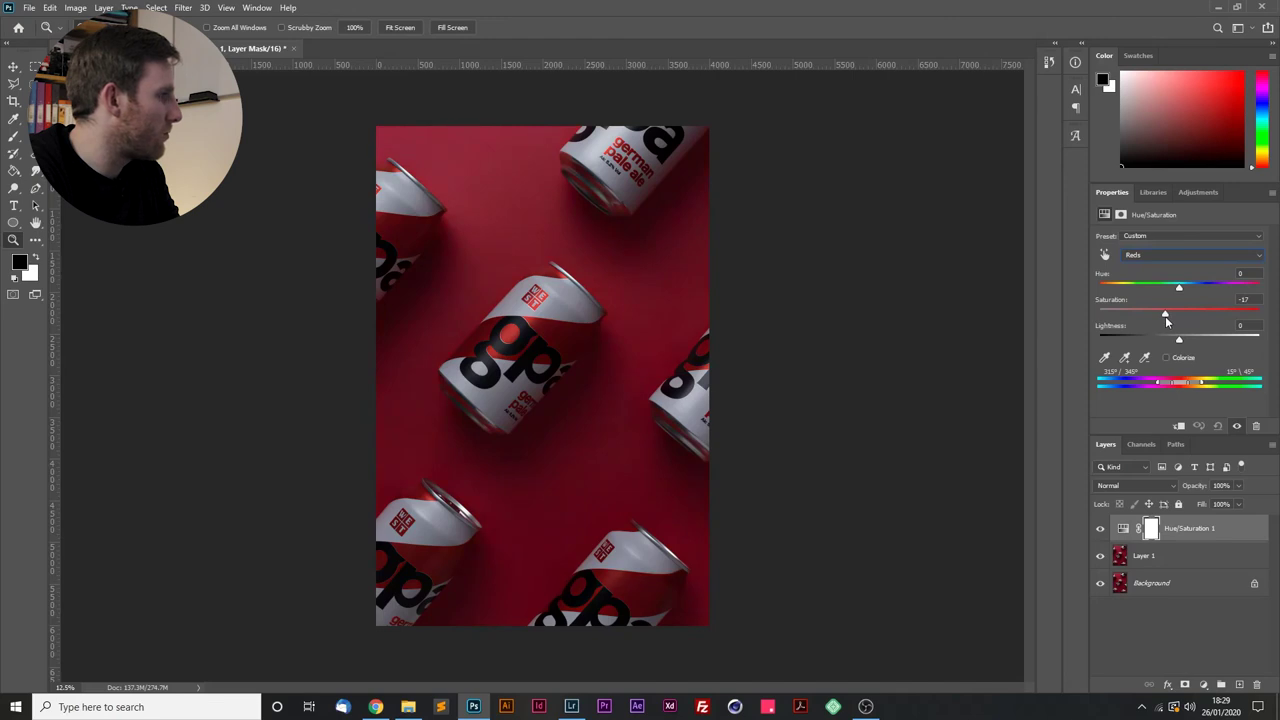
mouse_move(1165, 316)
mouse_down()
mouse_move(1149, 318)
mouse_move(1172, 318)
mouse_up()
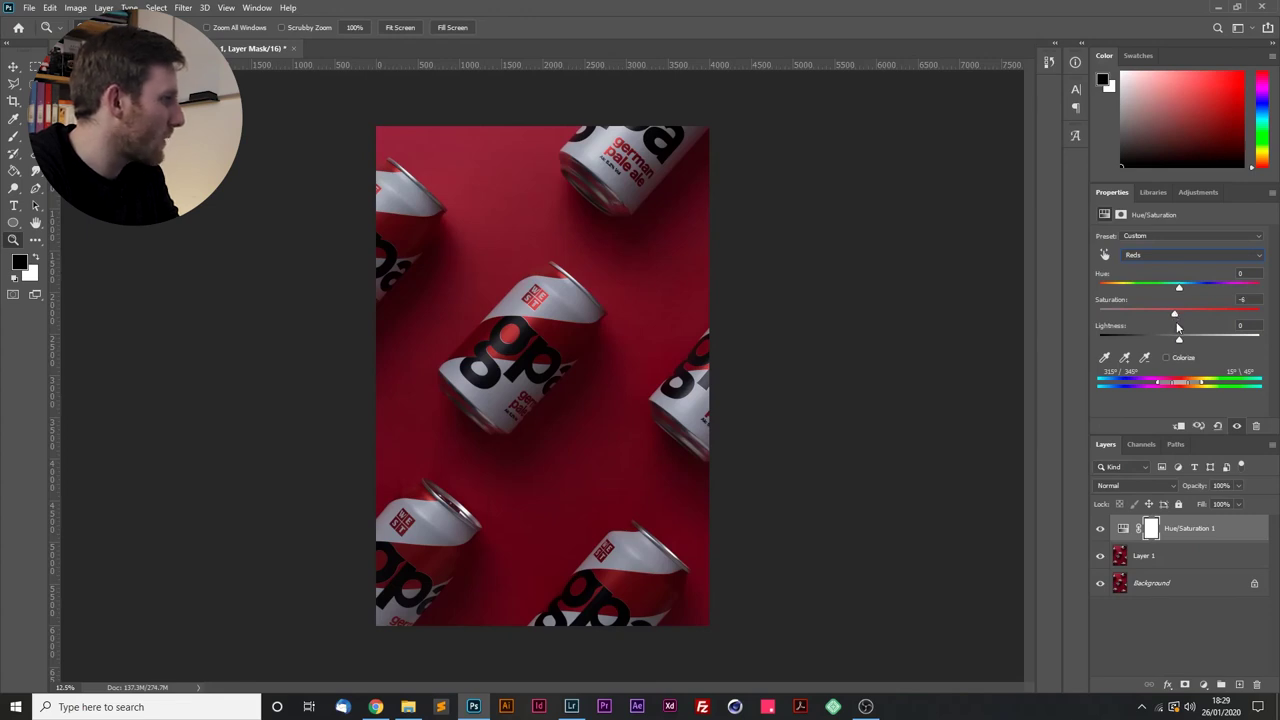
click(1195, 529)
click(1203, 685)
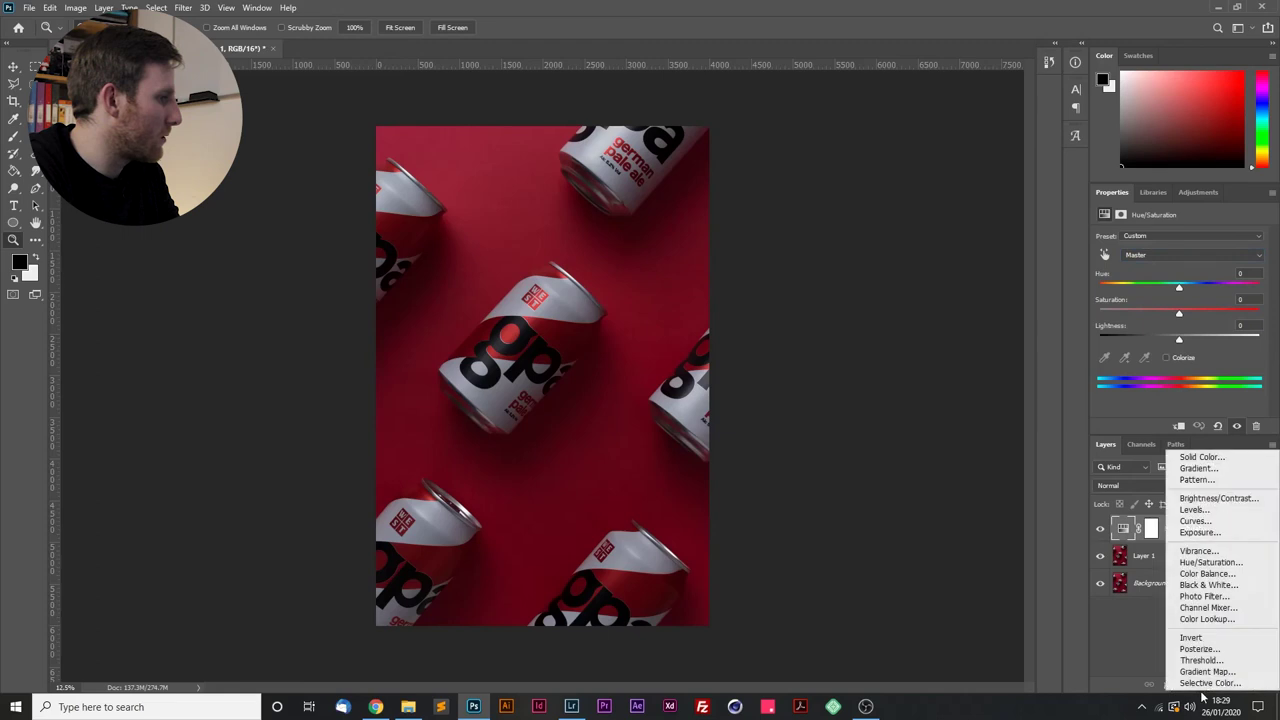
Add a Curves layer with the black point moved right and the white point moved left.
click(1213, 523)
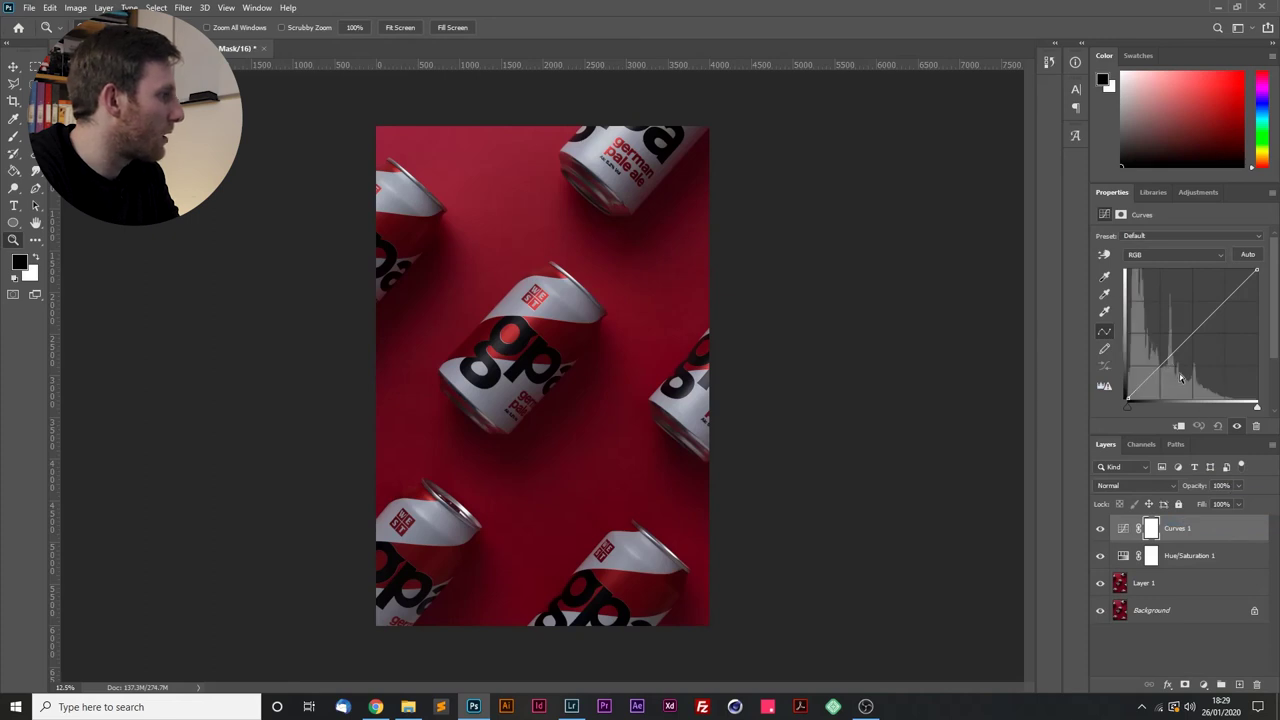
drag(1127, 398, 1127, 407)
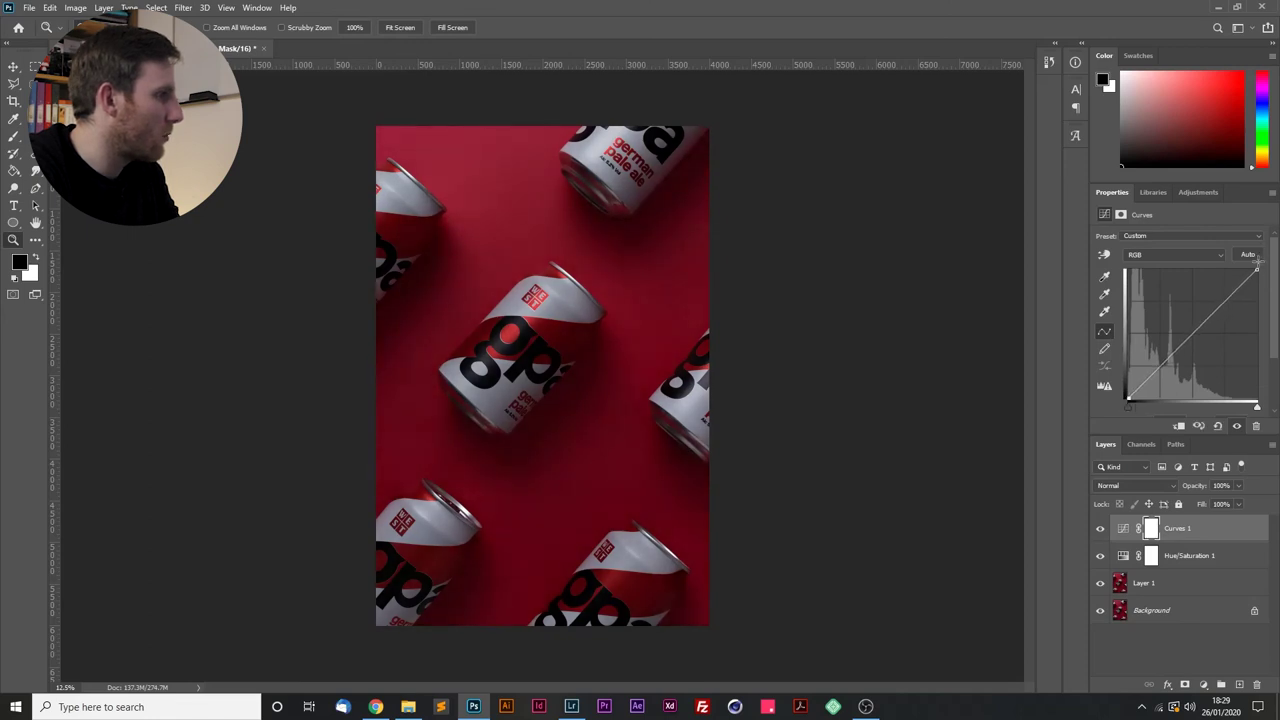
mouse_move(1255, 271)
mouse_down()
mouse_move(1238, 270)
mouse_move(1250, 270)
mouse_up()
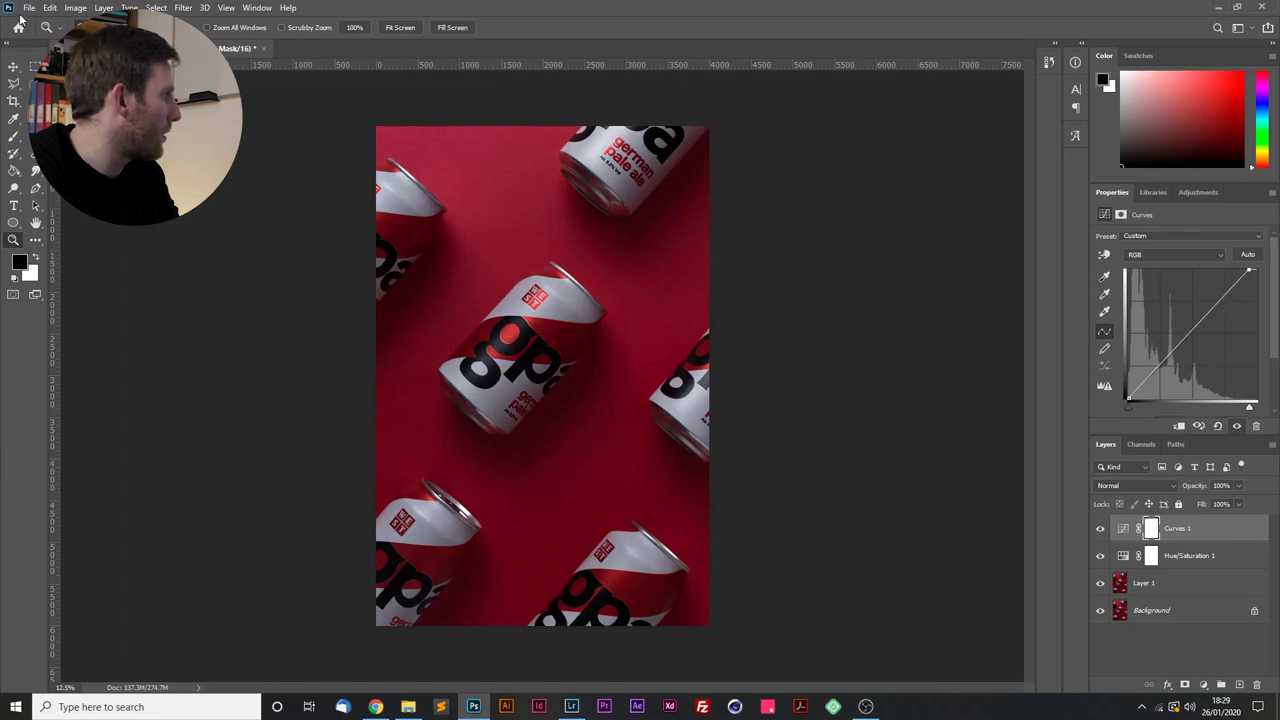
click(21, 14)
Save the layered PSD, keeping Maximize Compatibility on.
click(26, 160)
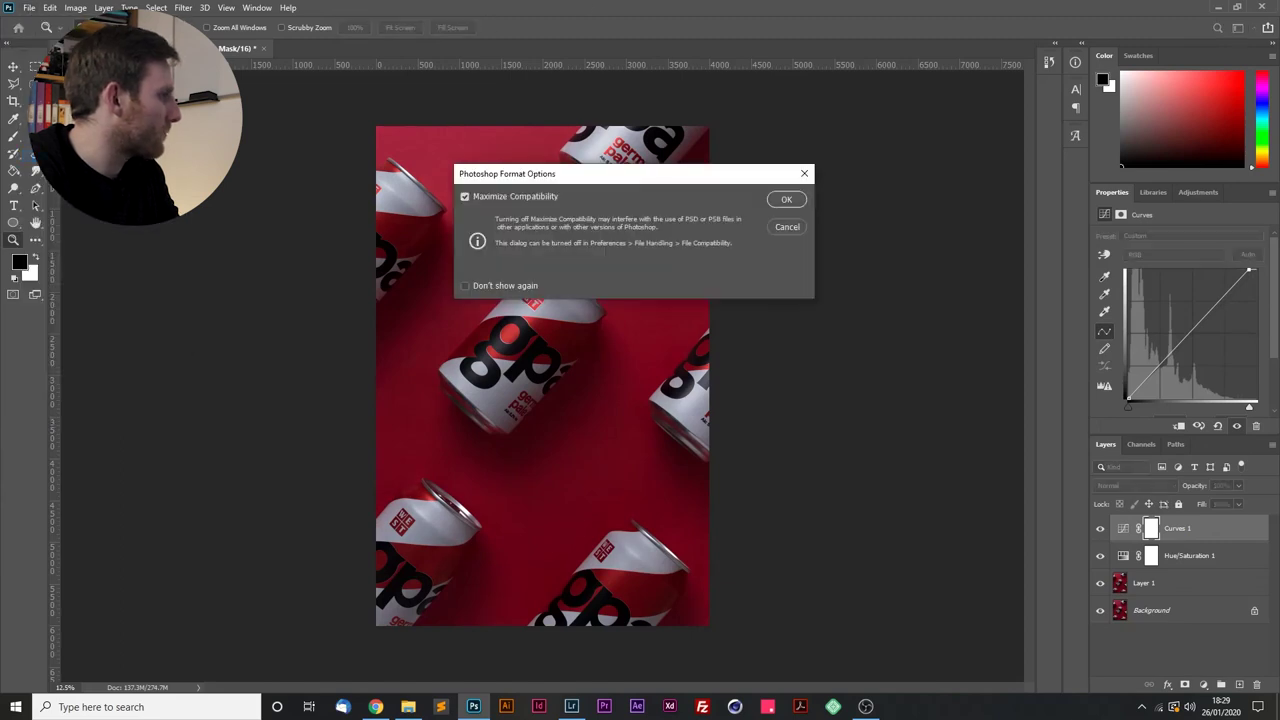
click(785, 201)
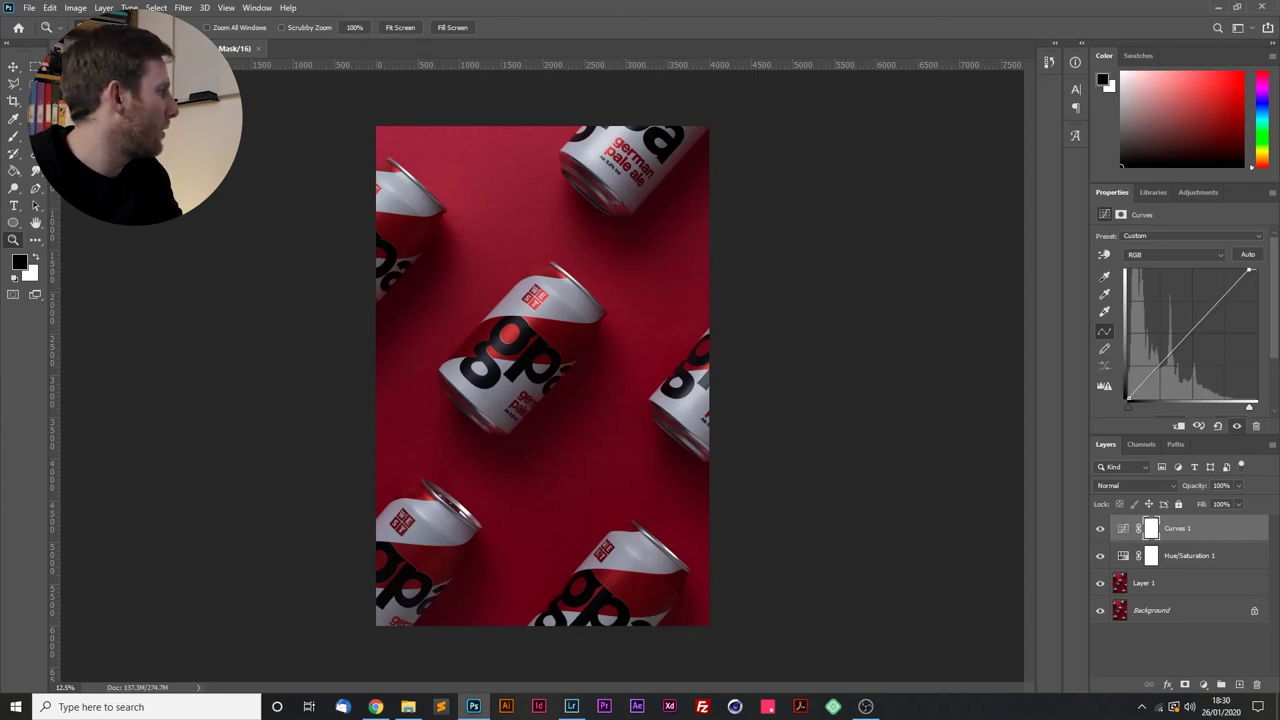
Leave the crop tool and apply Image Rotation 90° Counter Clockwise to make the photo landscape.
key(c)
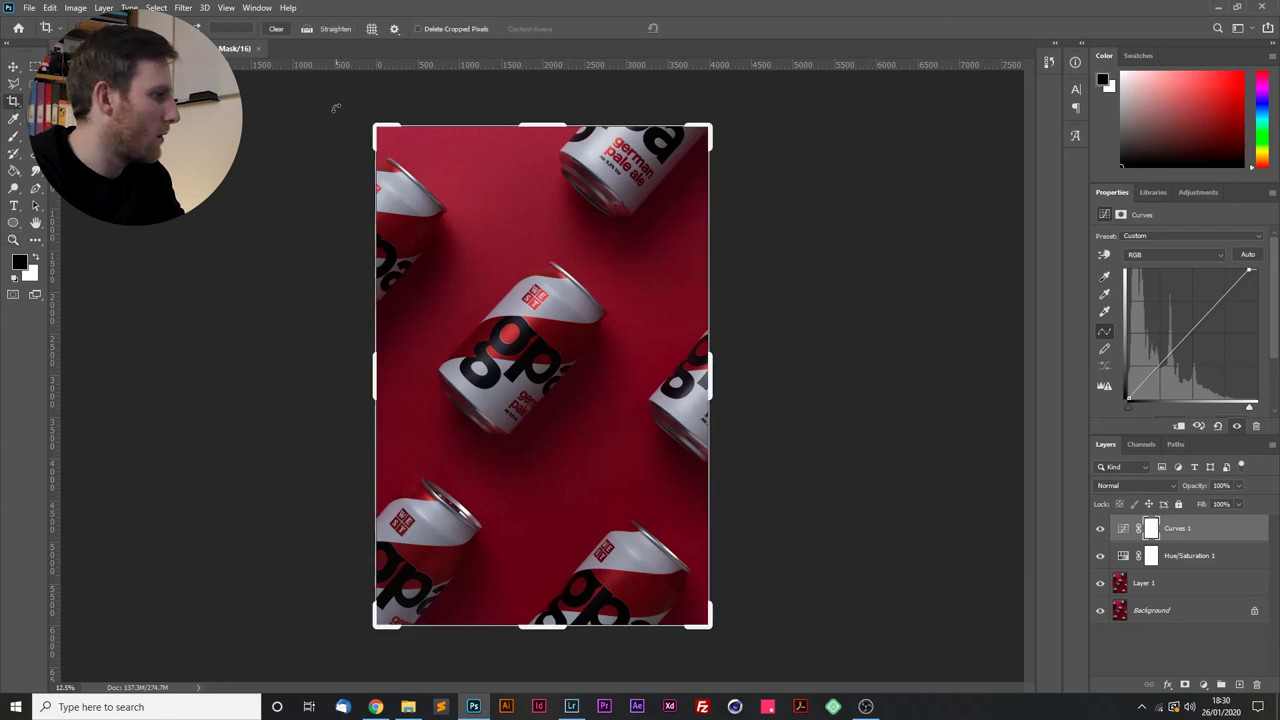
click(14, 66)
click(68, 10)
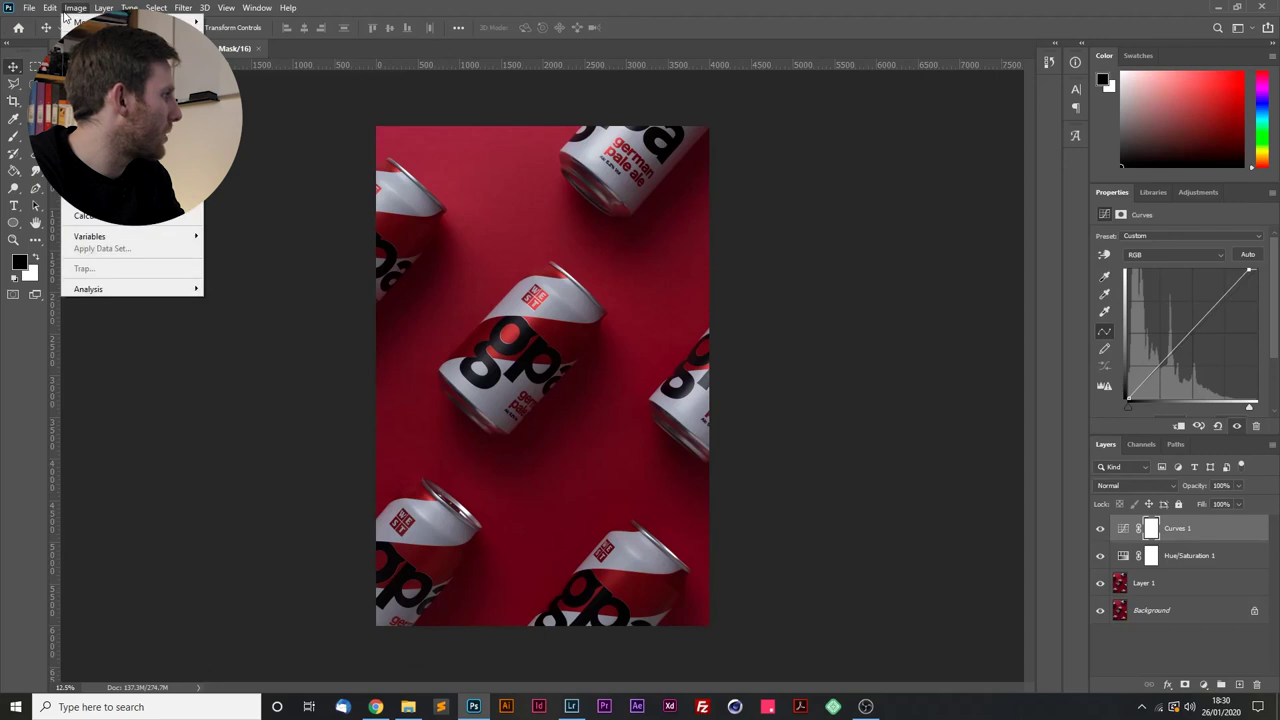
mouse_move(180, 145)
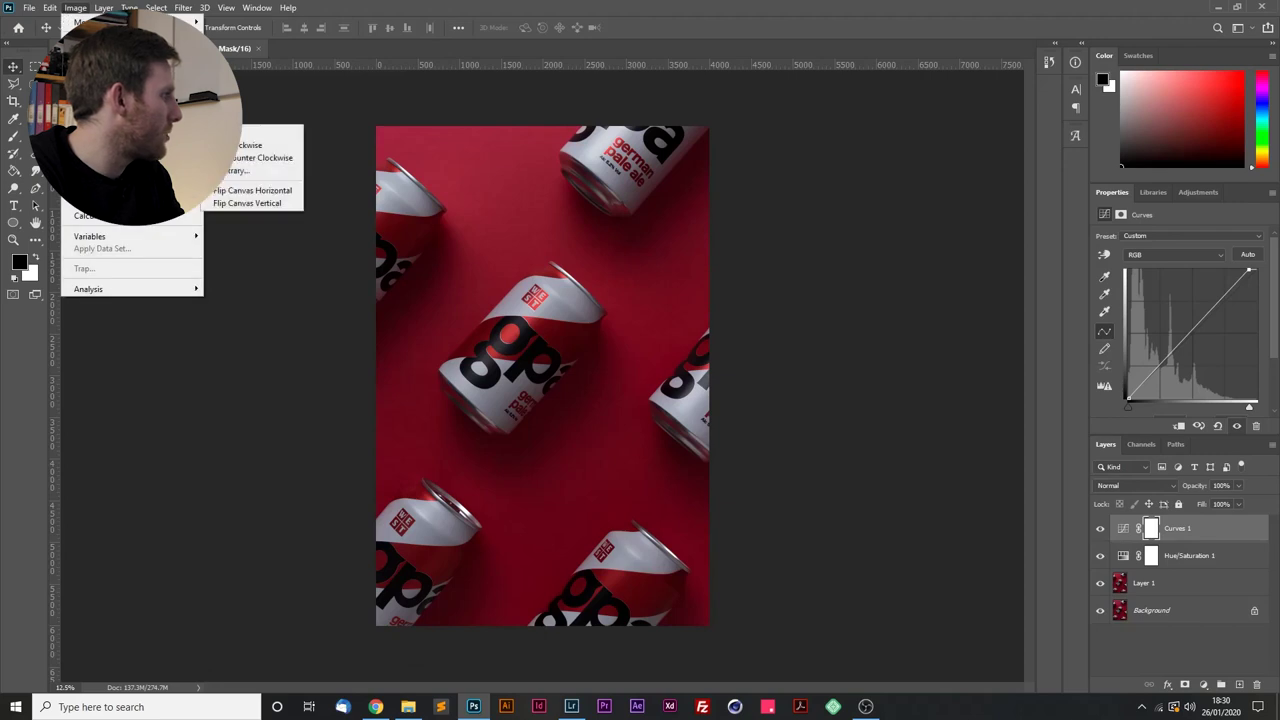
click(268, 158)
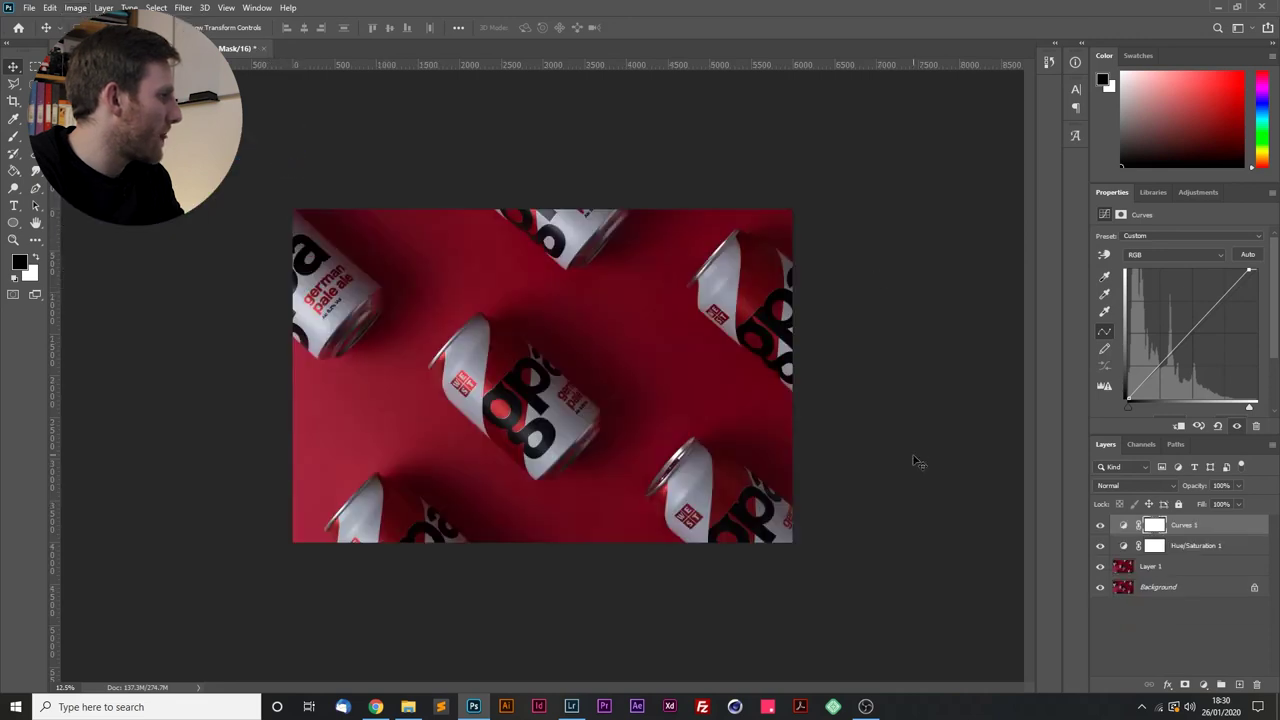